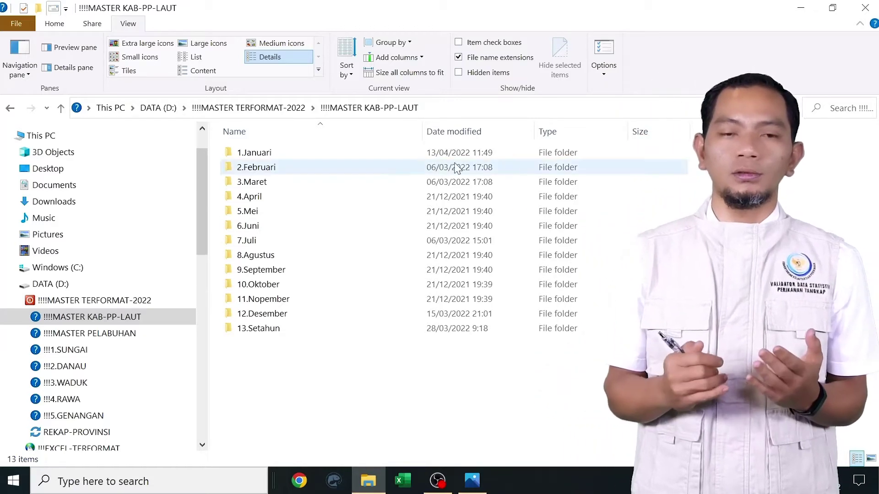
Look through the monthly folders in !!!!MASTER KAB-PP-LAUT, from 1.Januari to 13.Setahun.
click(351, 161)
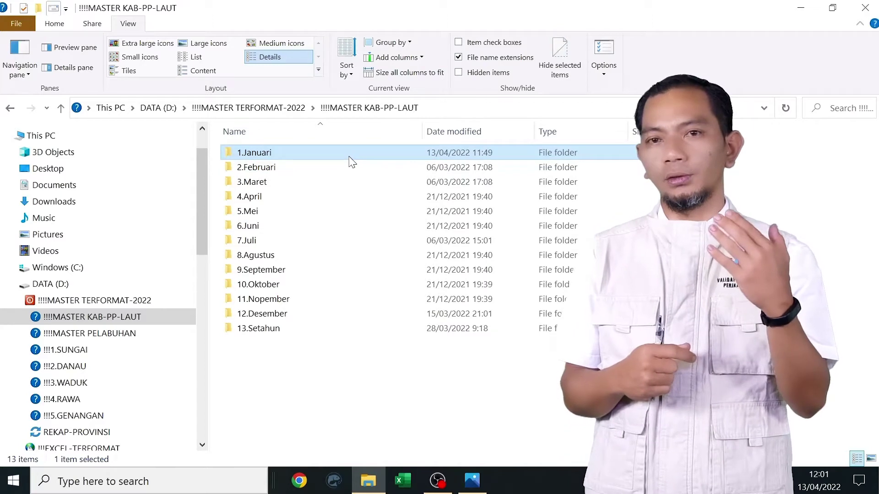
key(Down)
key(Down)
key(Down)
key(Down)
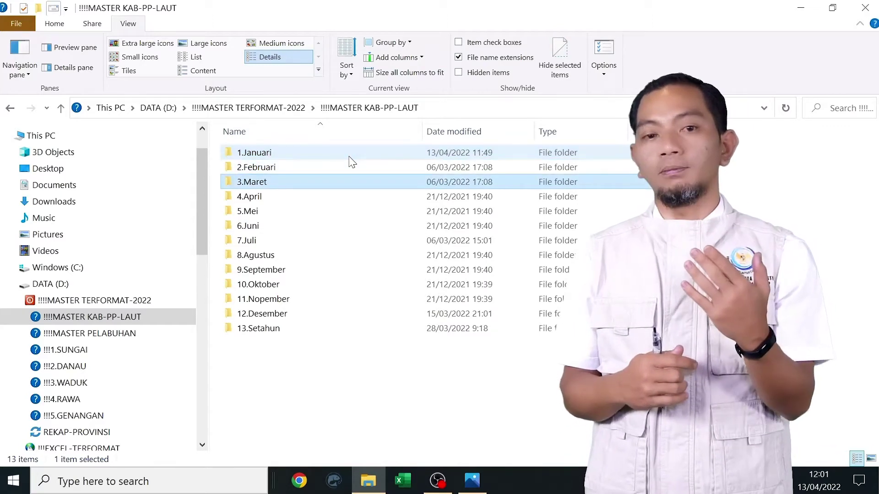
key(Down)
key(Down)
key(Down)
key(Down)
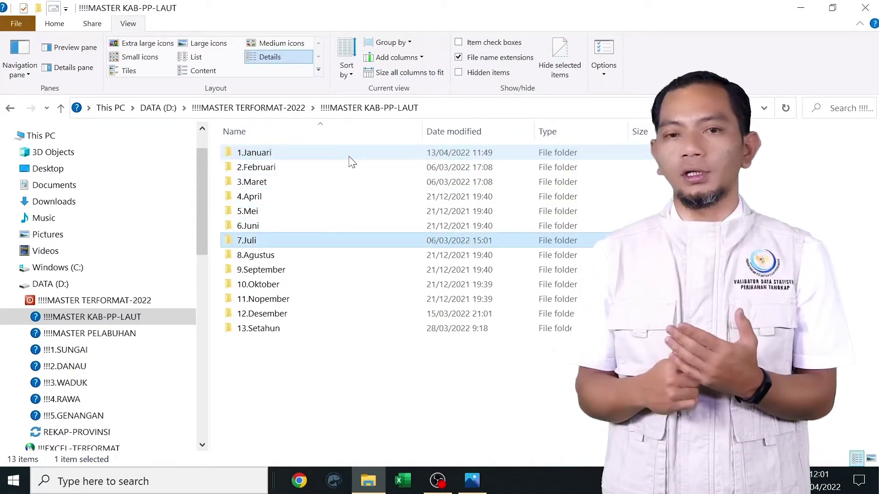
key(Down)
key(Down)
key(Down)
key(Down)
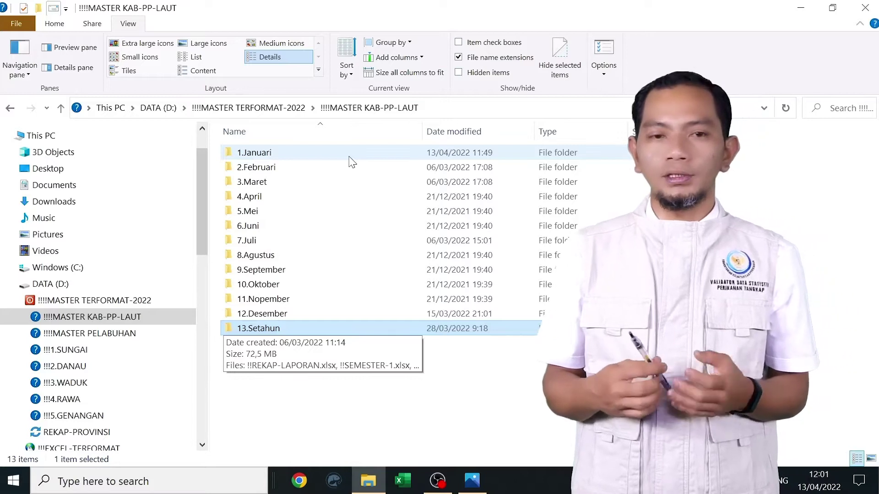
Open the 1.Januari folder.
click(350, 157)
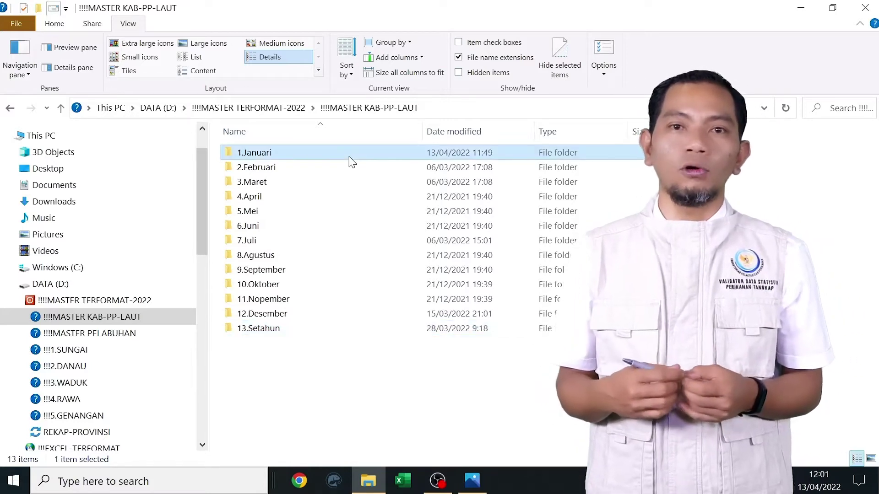
double_click(351, 161)
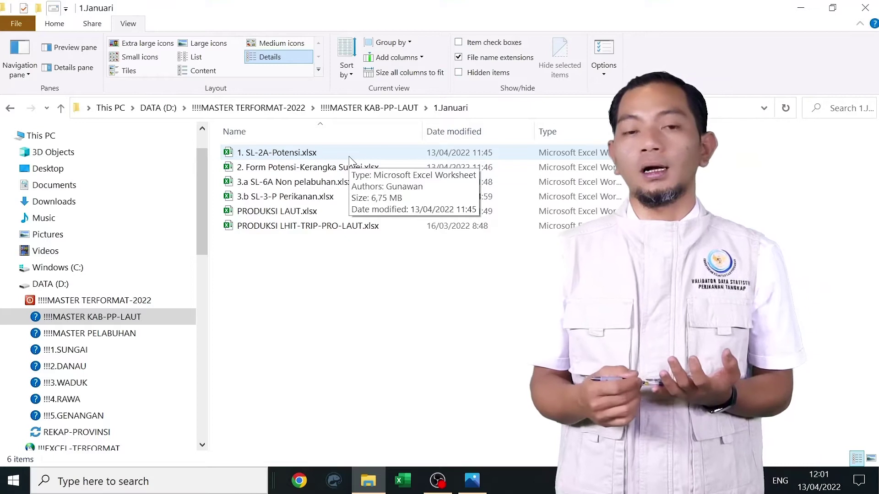
Review each Excel workbook in the January folder, from SL-2A-Potensi to PRODUKSI LHIT-TRIP-PRO-LAUT.
double_click(346, 167)
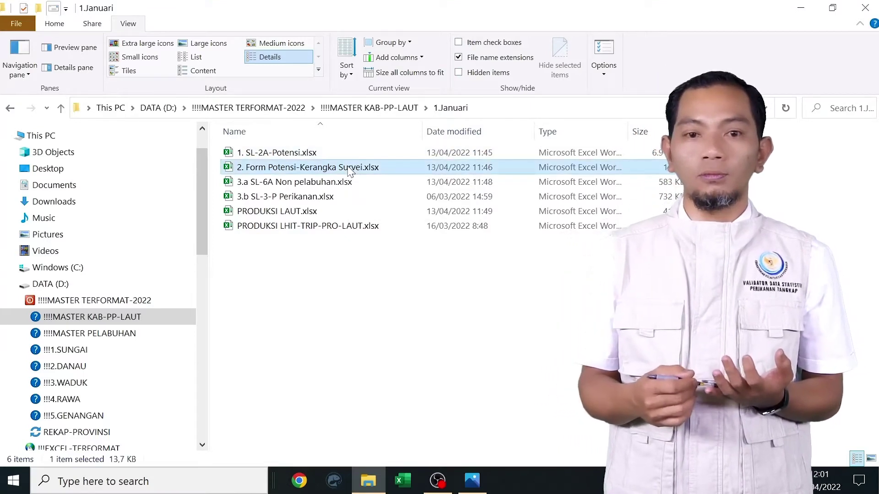
key(Down)
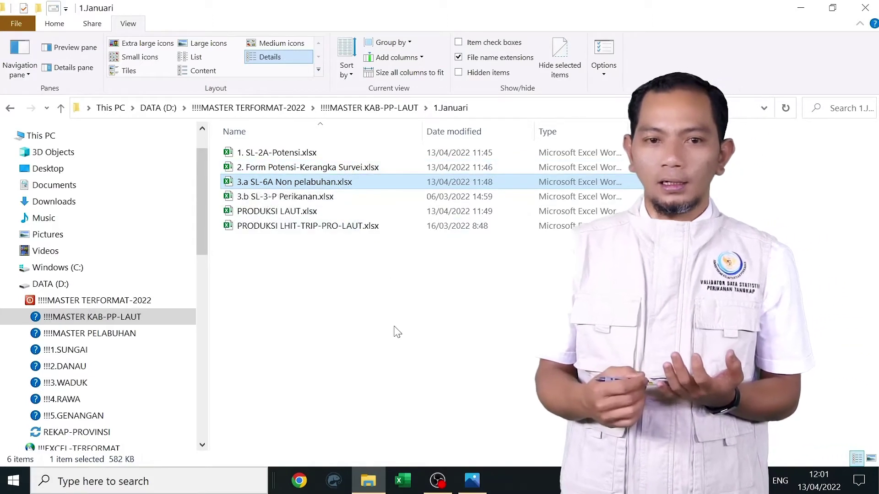
key(Down)
key(Down)
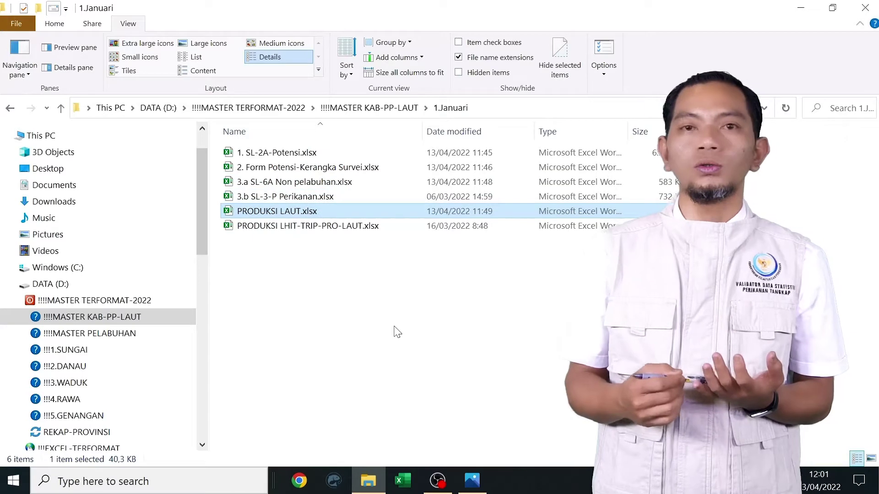
key(Down)
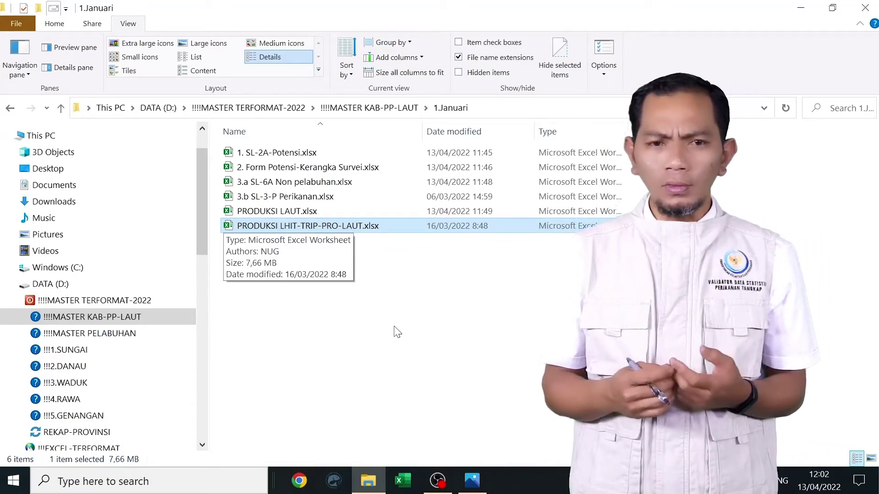
key(Up)
key(Up)
key(Up)
key(Up)
key(Up)
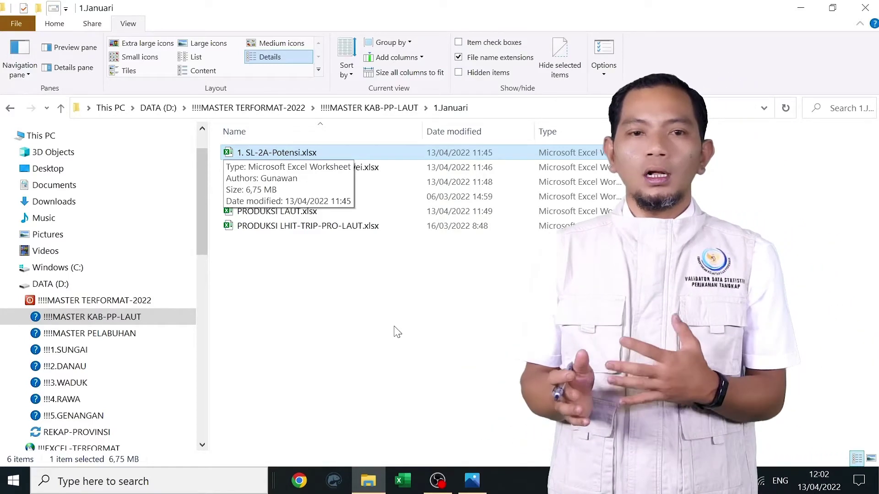
key(Down)
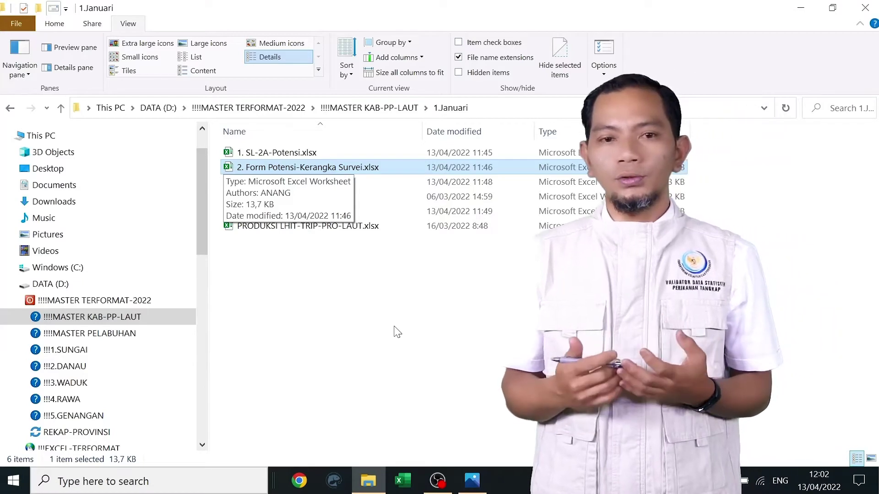
key(Down)
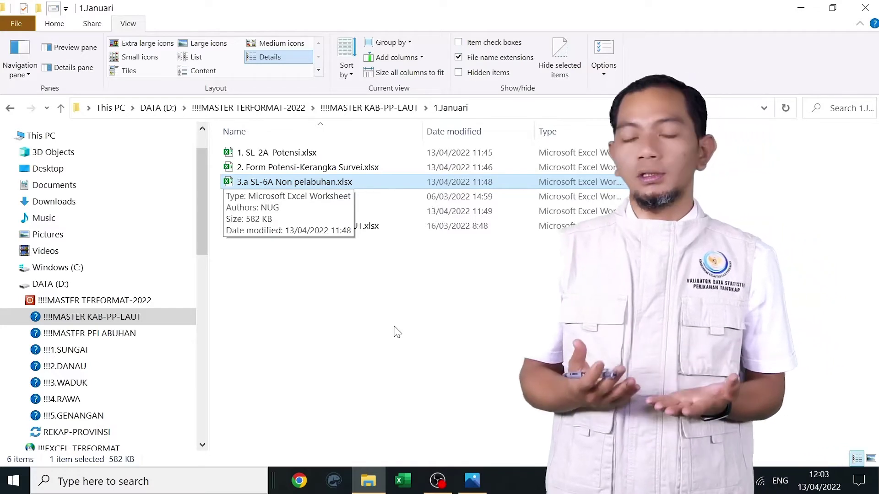
key(Down)
key(Down)
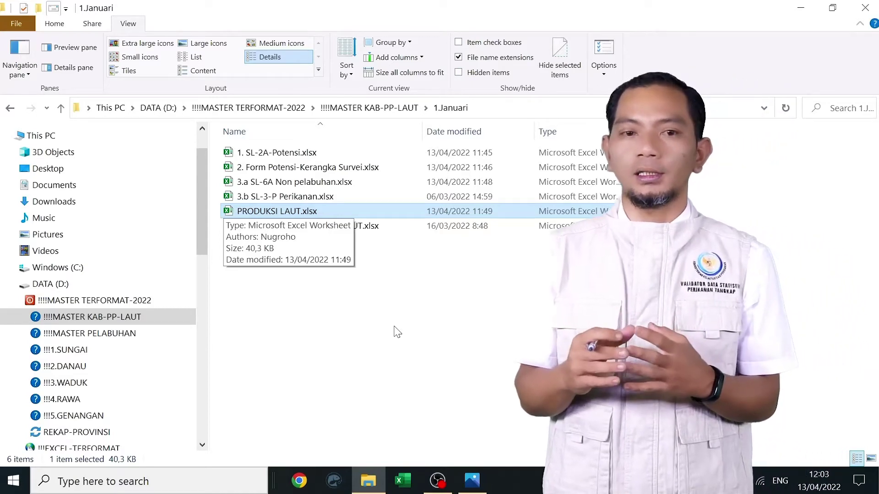
key(Down)
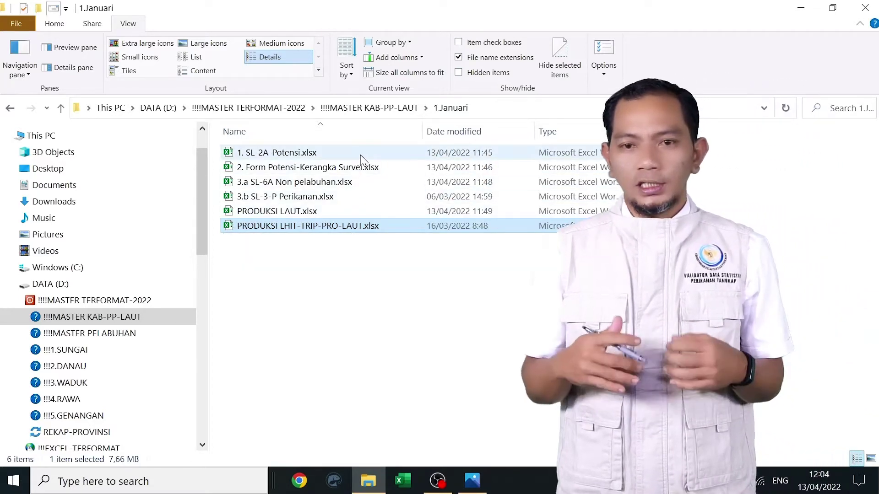
Open the workbook 2. Form Potensi-Kerangka Survei.xlsx, keeping its file name as it is.
click(361, 168)
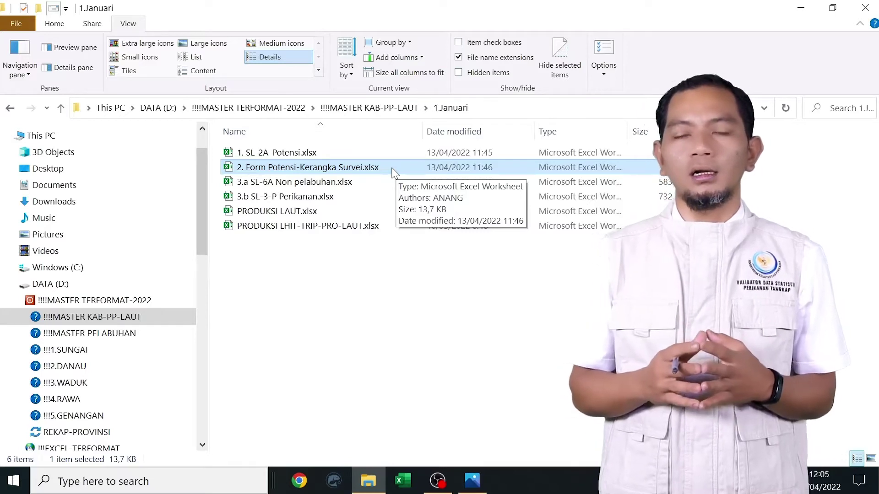
click(392, 168)
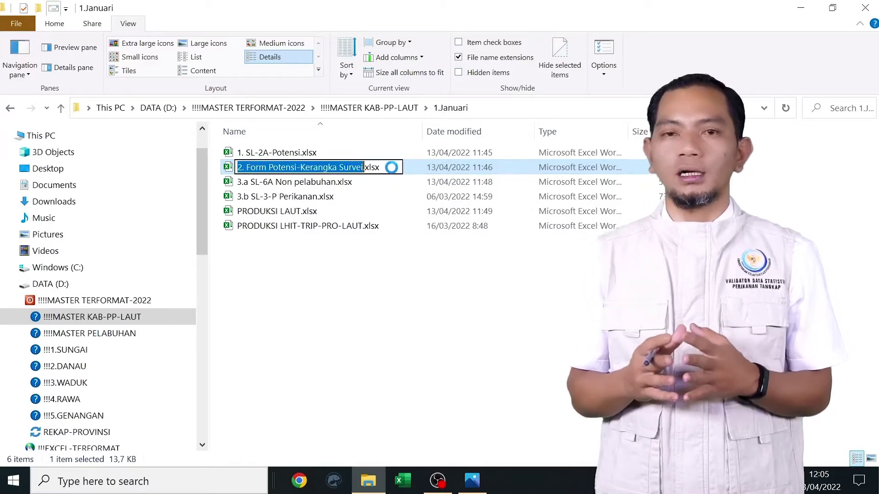
click(392, 168)
key(Return)
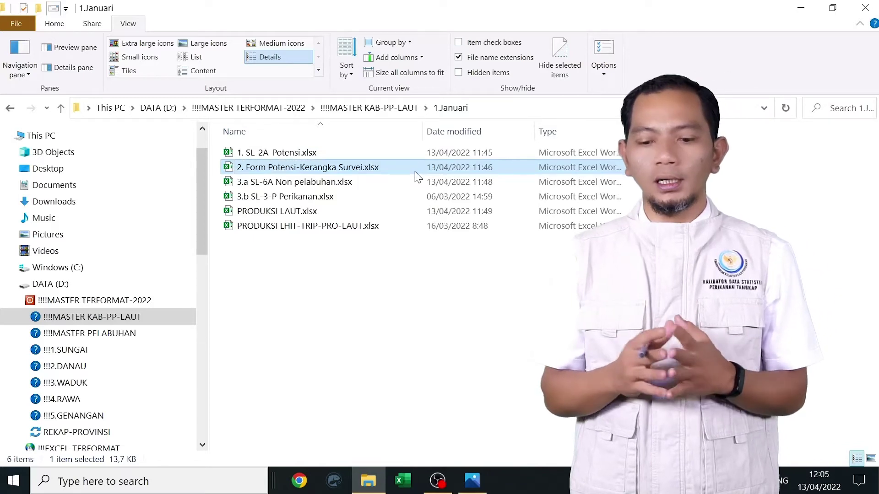
double_click(415, 172)
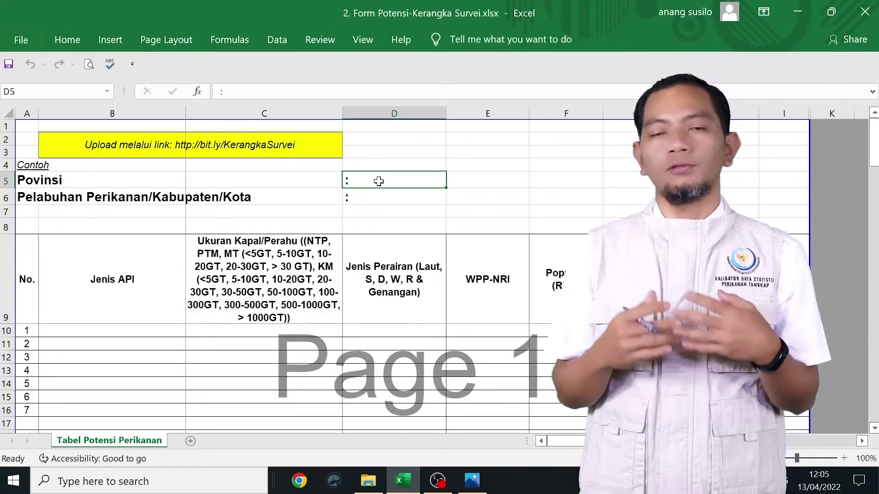
Fill in the form header with ": JAWA TIMUR" as the province and ": KABUPATEN PACITAN" as the port/regency.
text(: JAWA TIMUR)
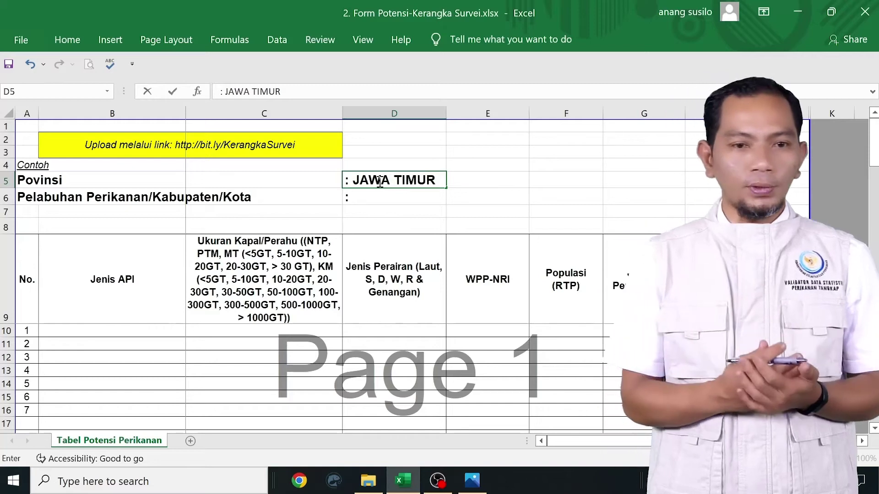
key(Return)
text(: KABUPATEN)
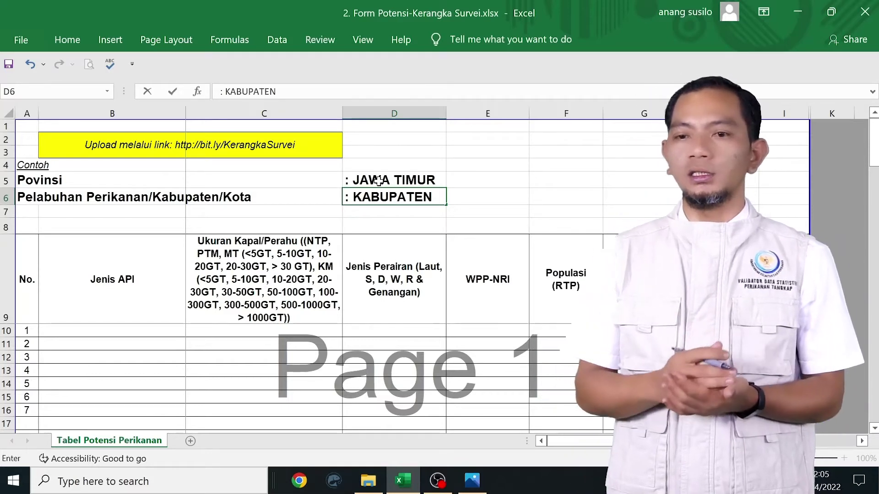
text( PACITAN)
Choose Jaring insang tetap as the Jenis API for entry 1 in cell B10.
click(112, 331)
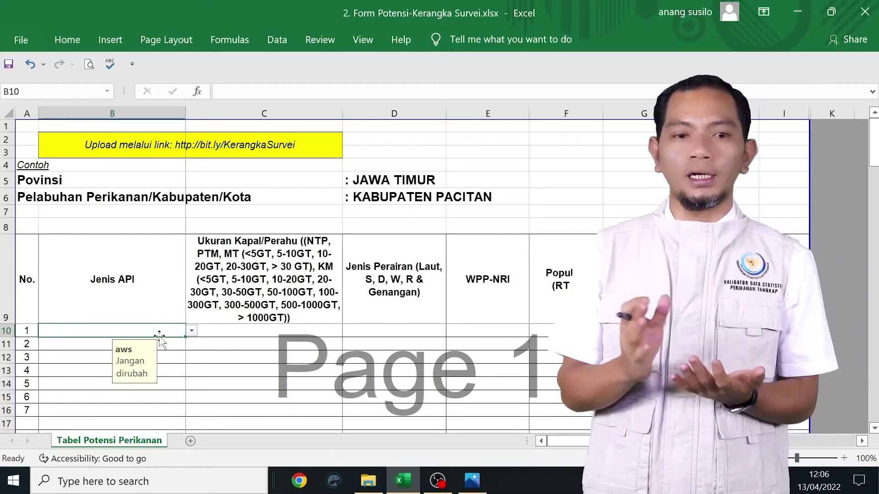
click(192, 330)
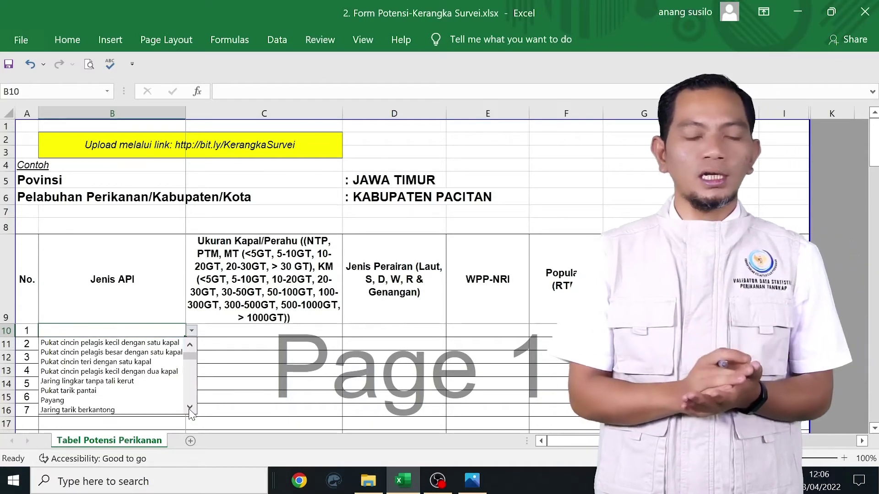
scroll(174, 387, down, 5)
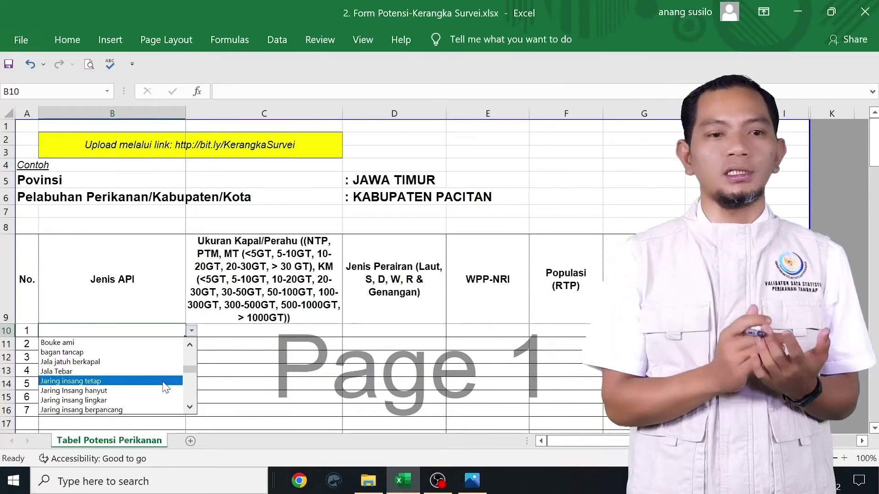
click(166, 387)
Choose MT < 5 GT as the vessel size (Ukuran Kapal/Perahu) for entry 1 in cell C10.
click(255, 331)
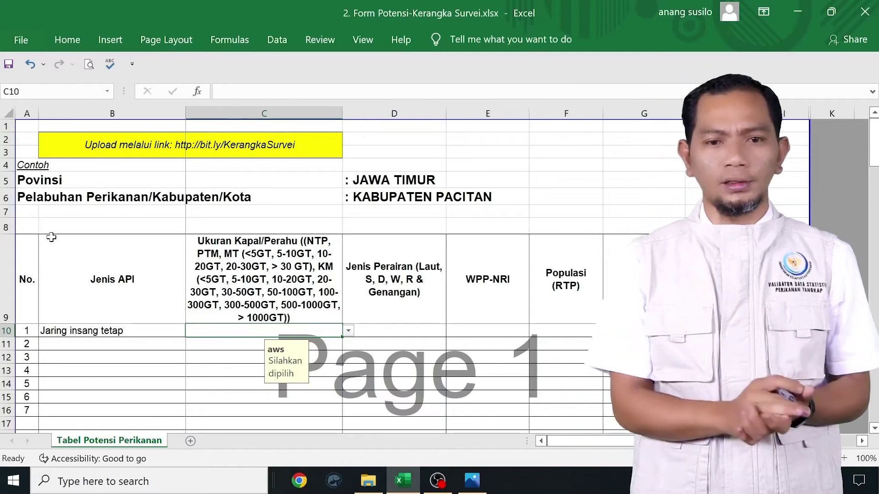
click(348, 331)
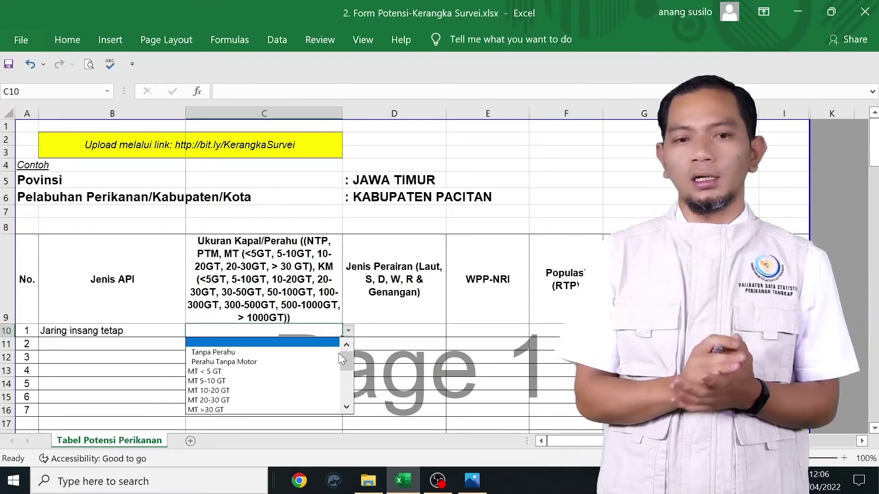
click(307, 374)
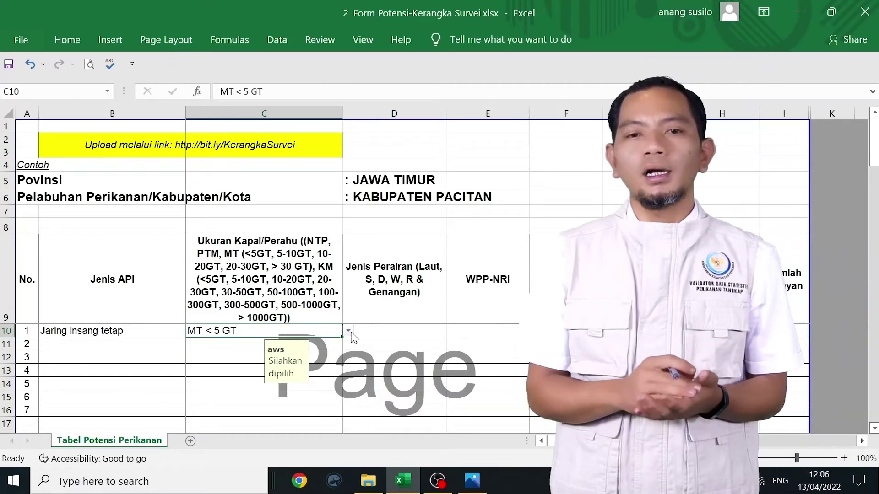
click(315, 355)
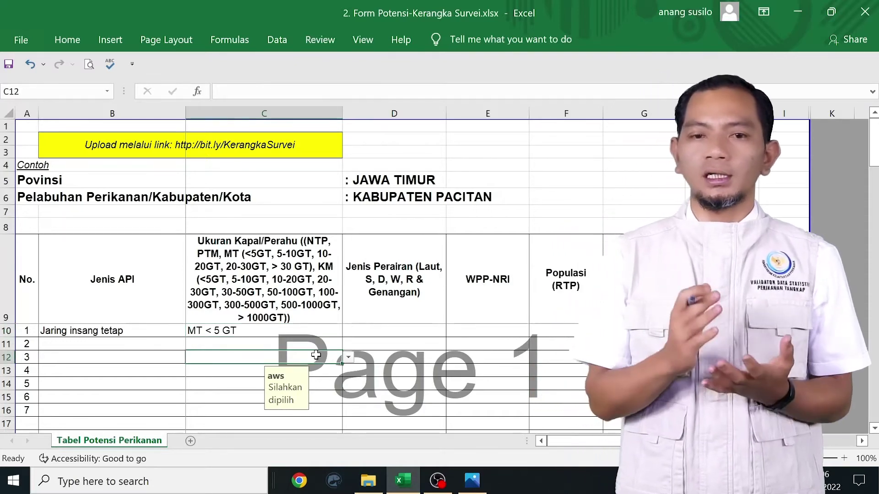
Enter Laut as the Jenis Perairan and 711 as the WPP-NRI for entry 1.
click(368, 330)
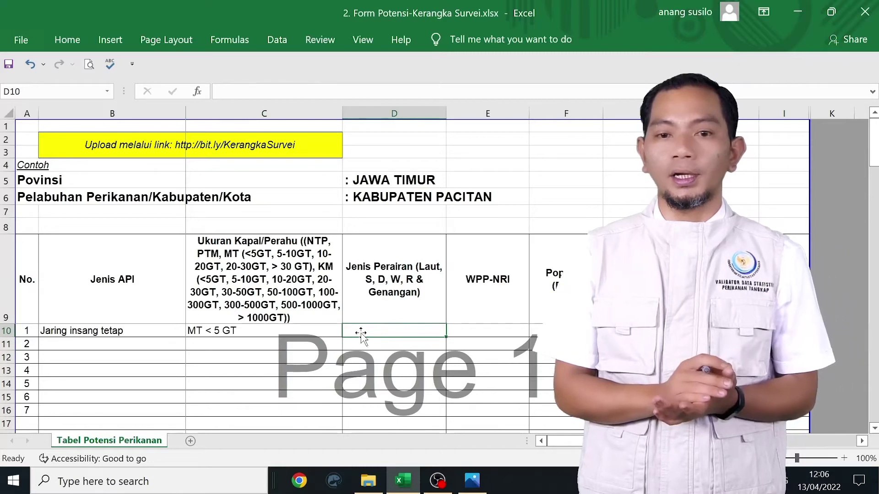
key(F2)
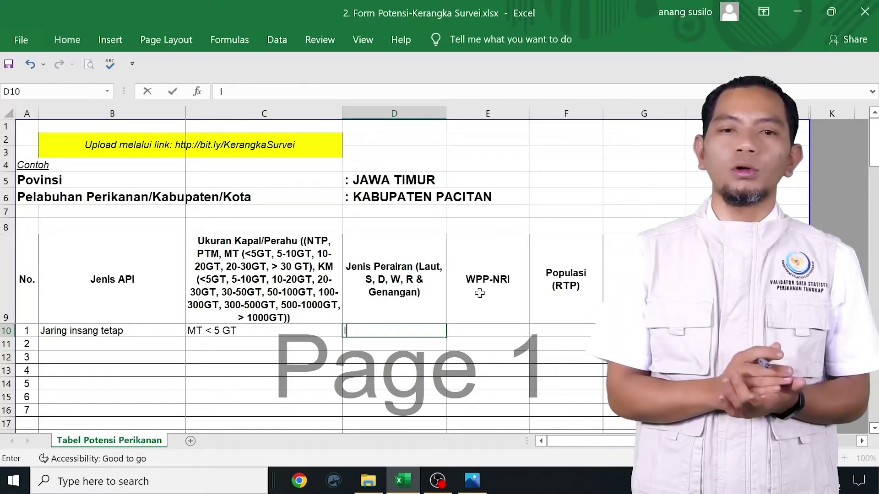
text(Laut)
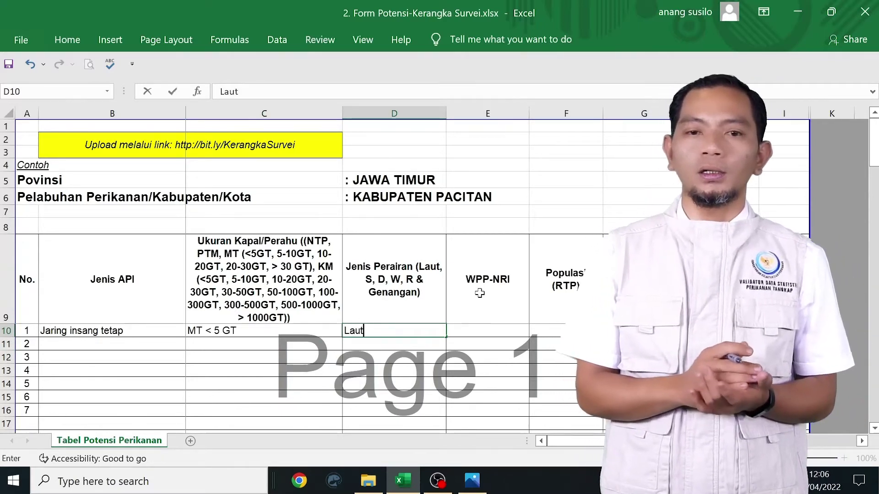
key(Tab)
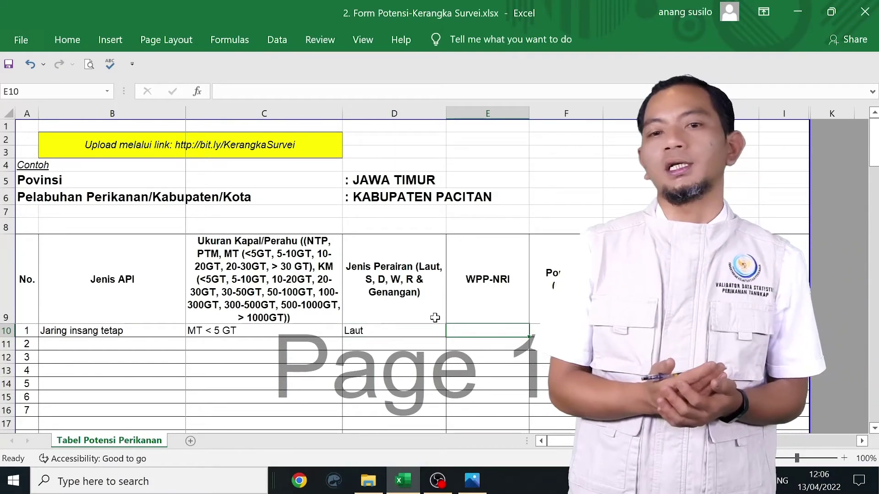
text(711)
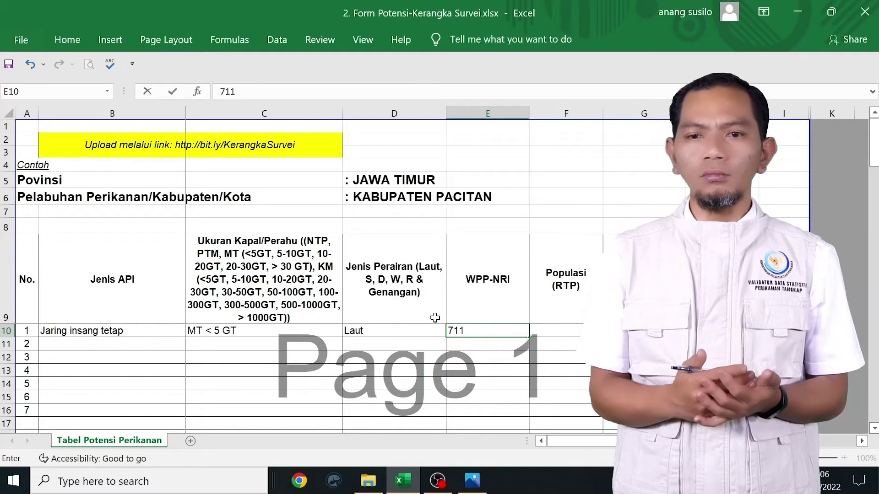
key(Tab)
Enter 17 as the Populasi (RTP) of entry 1 and 17 in the adjacent cell G10.
text(17)
key(Tab)
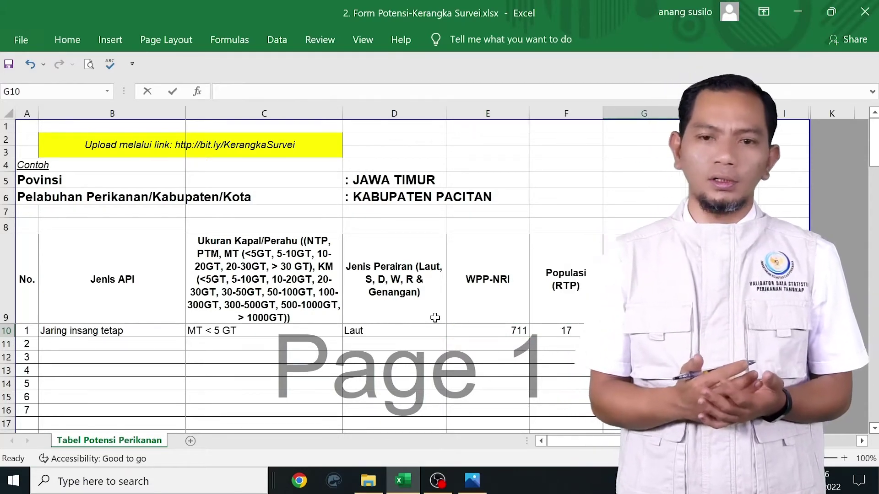
text(17)
key(Tab)
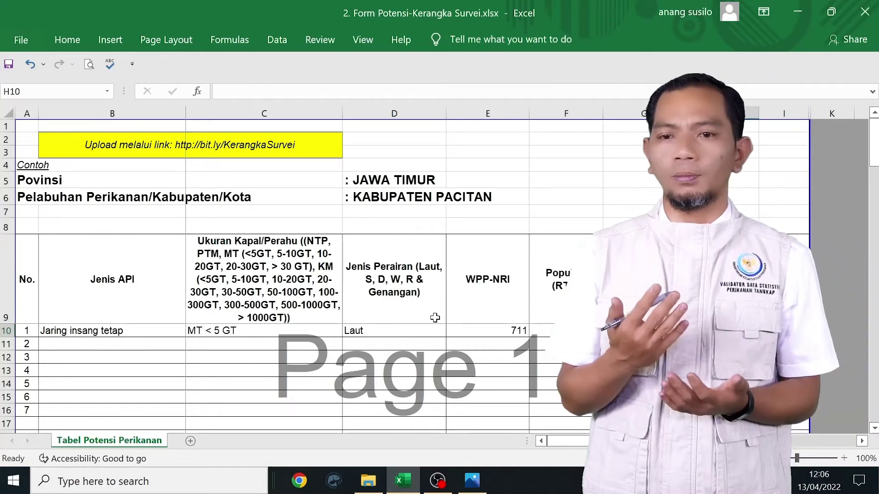
Enter 17 in cell H10 and 102 as the Jumlah Nelayan for entry 1.
text(17)
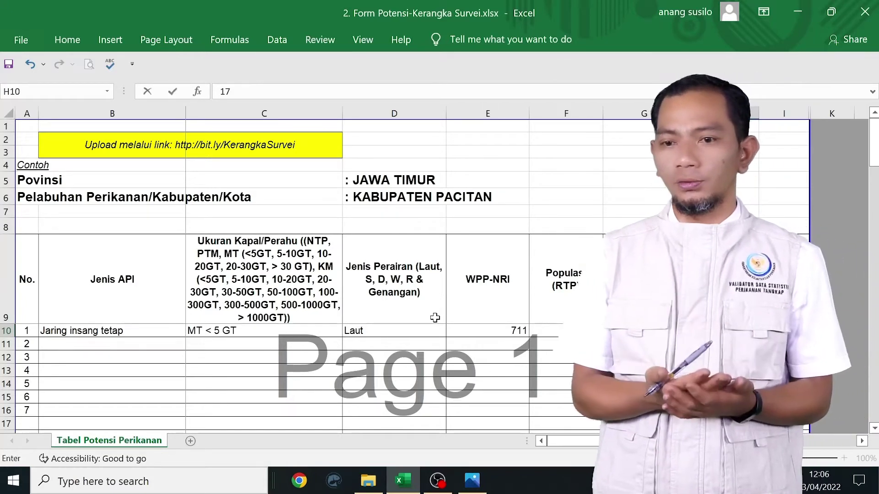
key(Tab)
text(102)
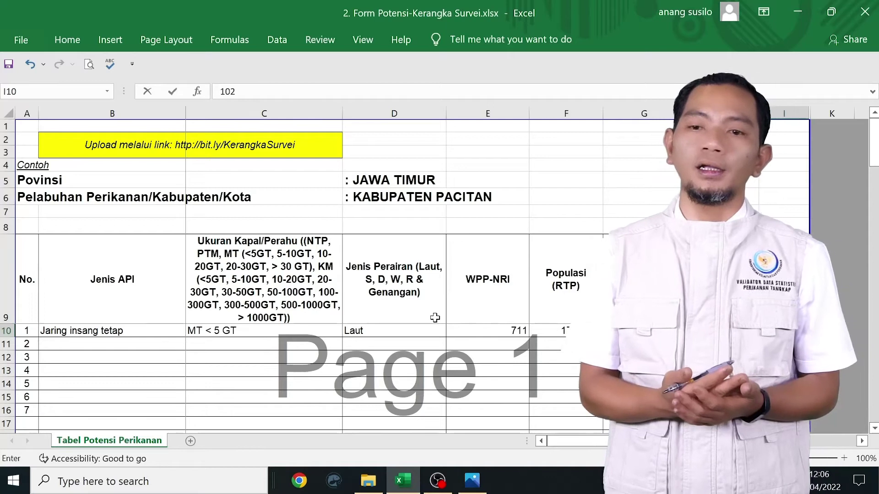
key(Return)
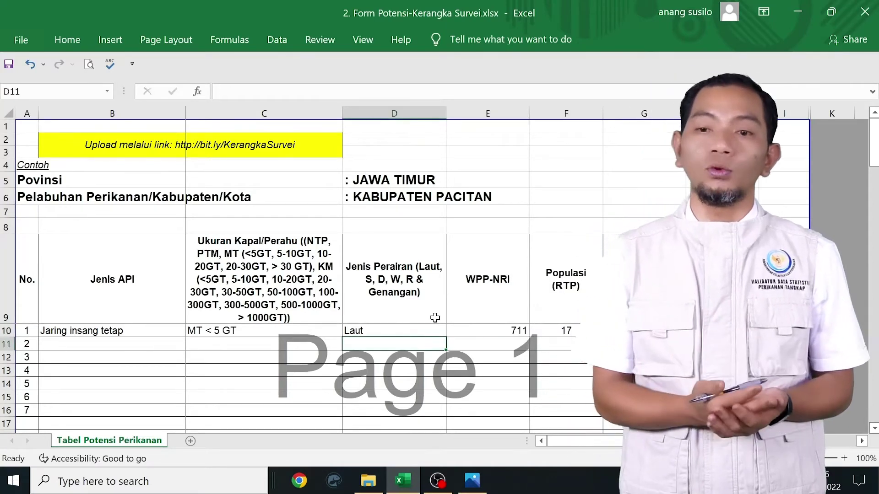
Replace the Jumlah Nelayan of entry 1 in cell I10 with 34.
key(Tab)
click(784, 331)
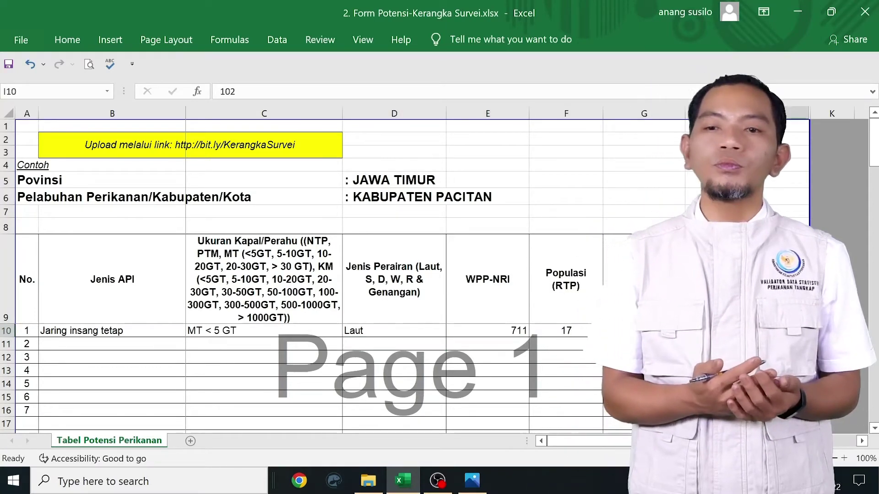
text(34)
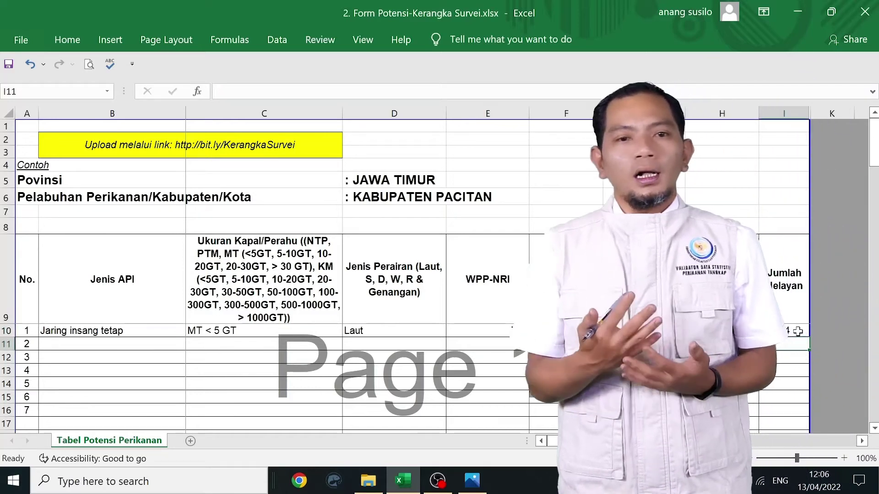
Choose Pukat cincin pelagis kecil dengan satu kapal as the Jenis API for entry 2 in cell B11.
click(128, 344)
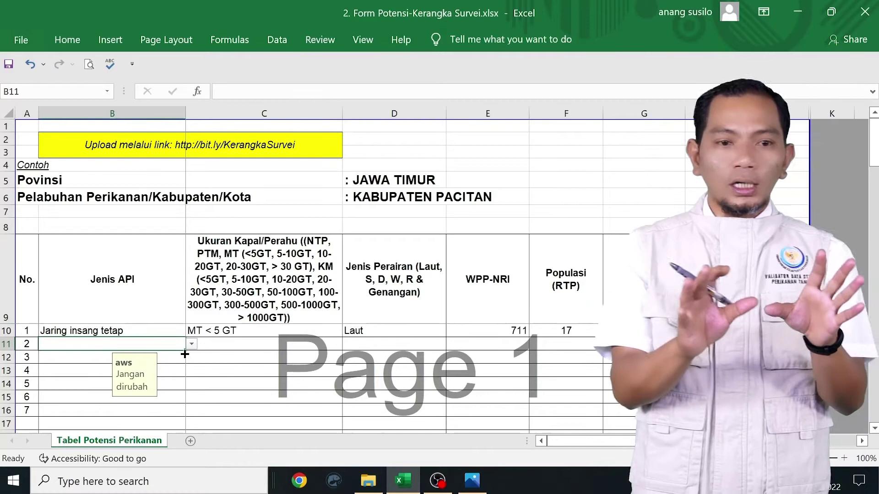
click(191, 344)
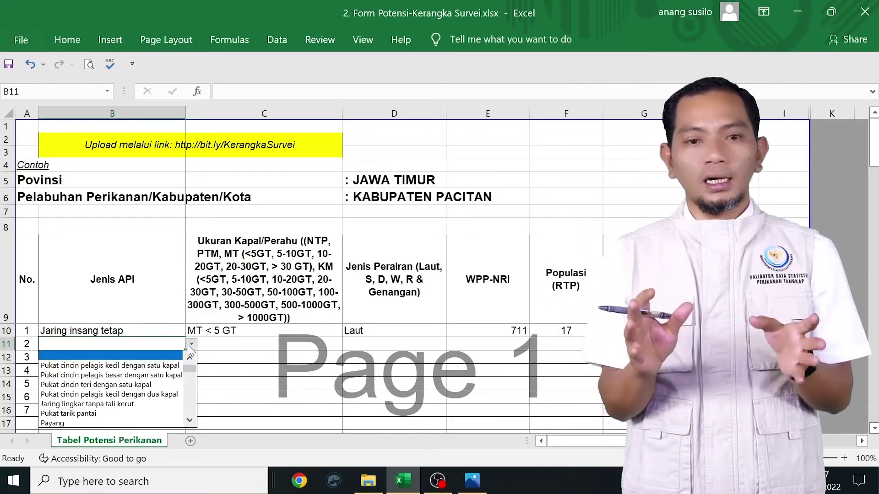
click(168, 366)
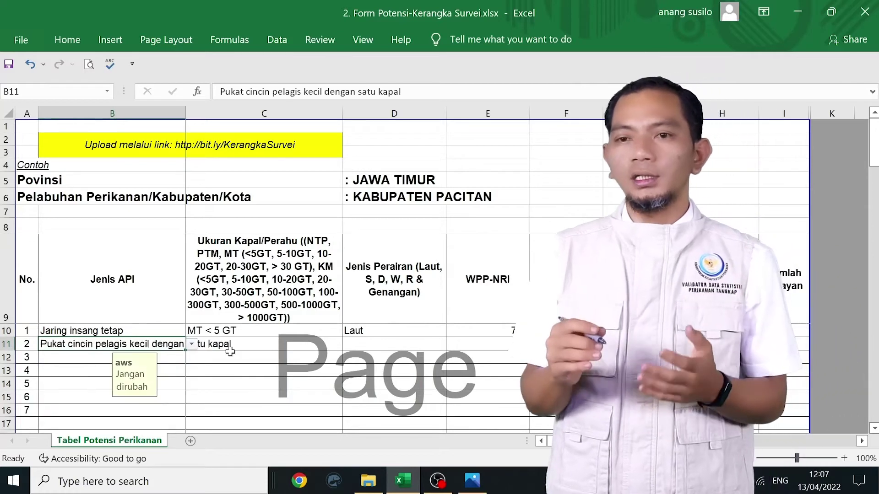
Choose KM < 5 GT as the vessel size (Ukuran Kapal/Perahu) for entry 2 in cell C11.
click(266, 346)
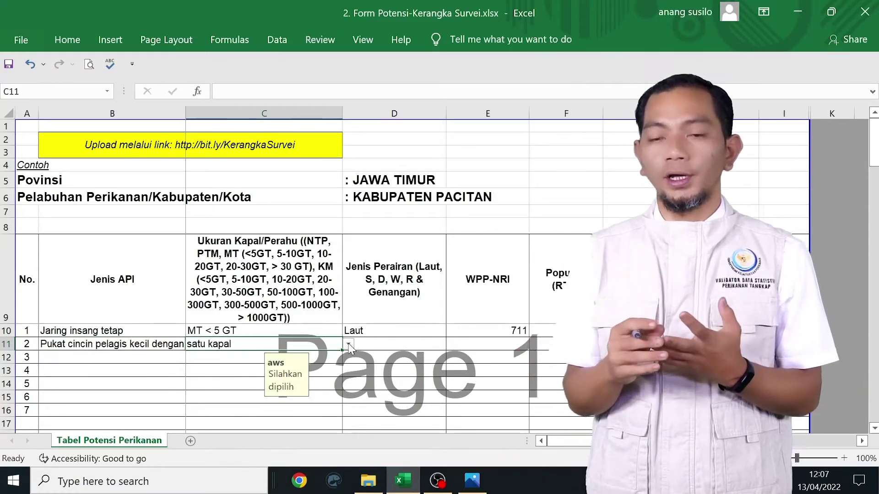
click(349, 345)
click(347, 420)
click(346, 420)
click(346, 420)
click(211, 405)
Enter Laut as the Jenis Perairan and 711 as the WPP-NRI for entry 2.
click(415, 345)
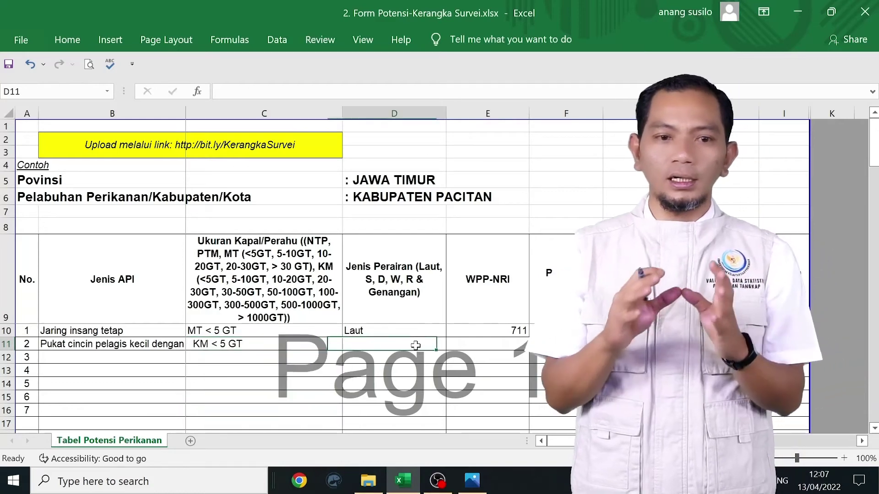
text(Laut)
key(Tab)
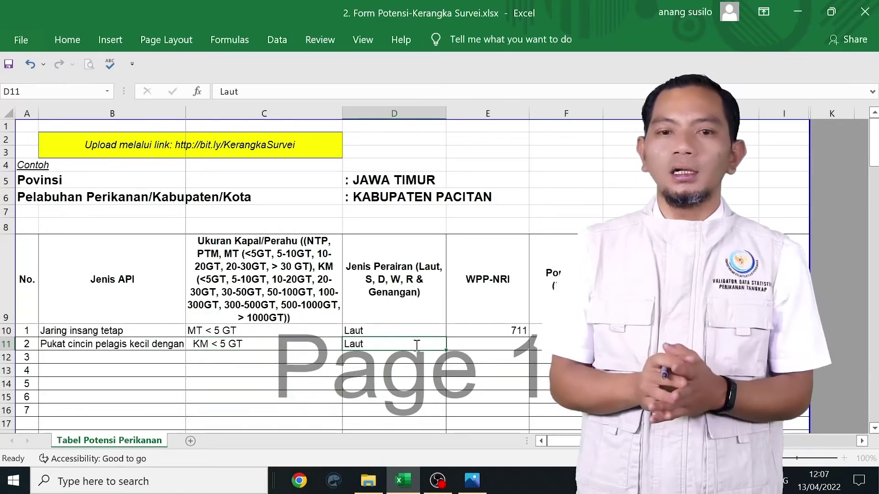
text(711)
key(Tab)
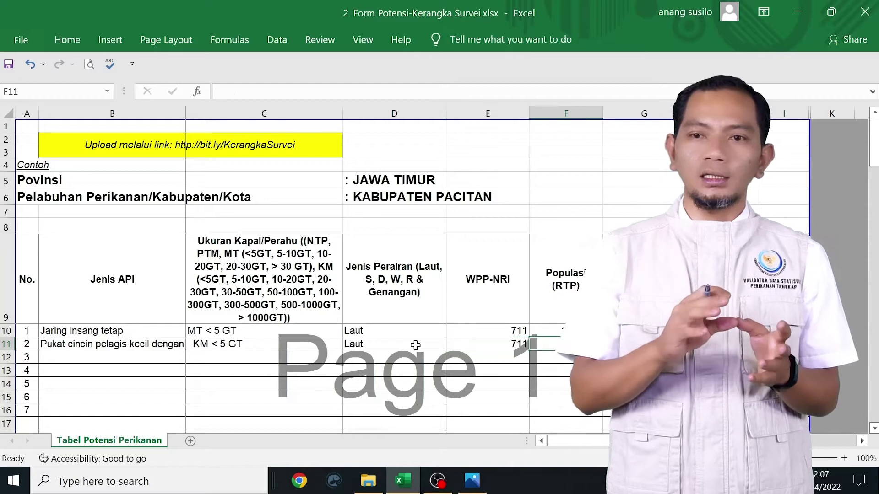
Enter 12 in each of cells F11, G11 and H11 and 24 as the Jumlah Nelayan for entry 2.
text(12)
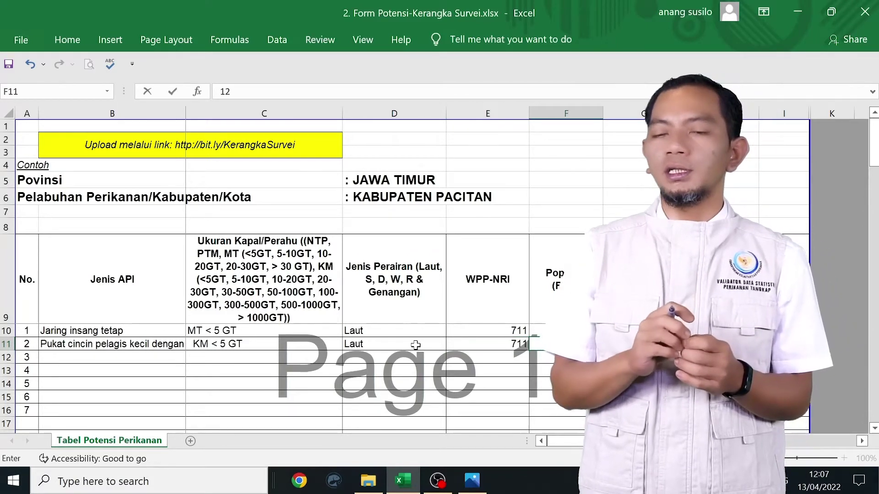
key(Tab)
text(12)
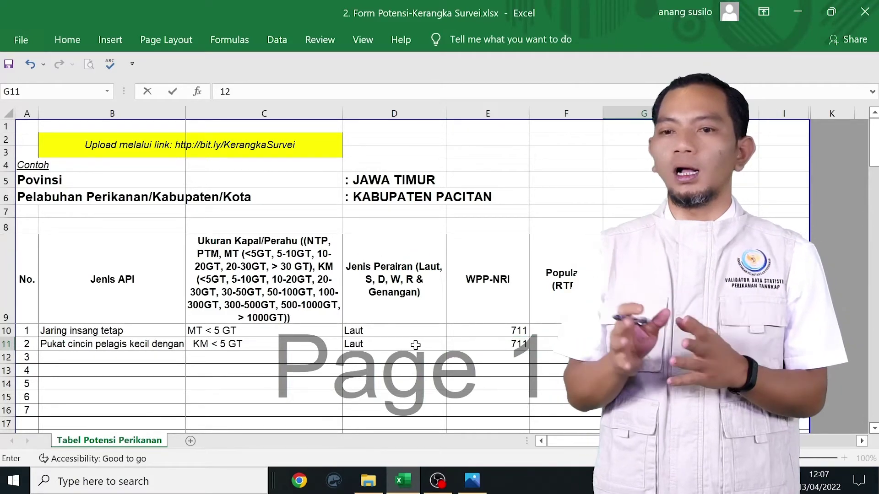
key(Tab)
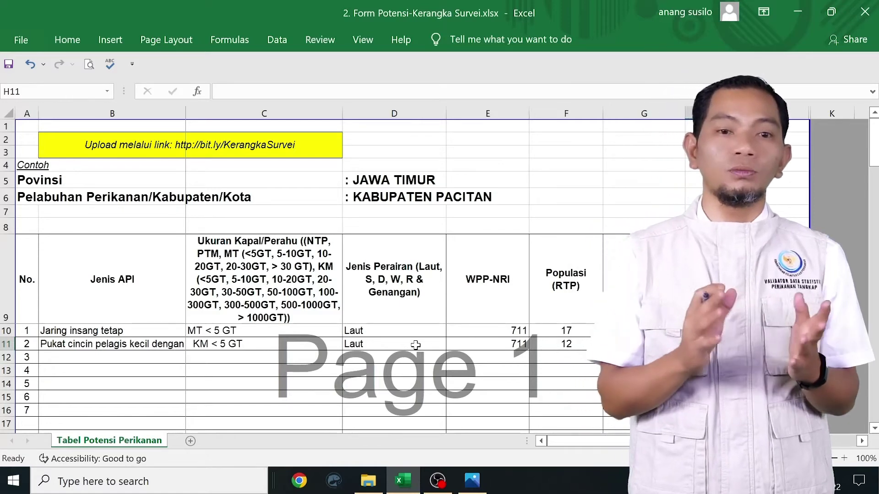
text(12)
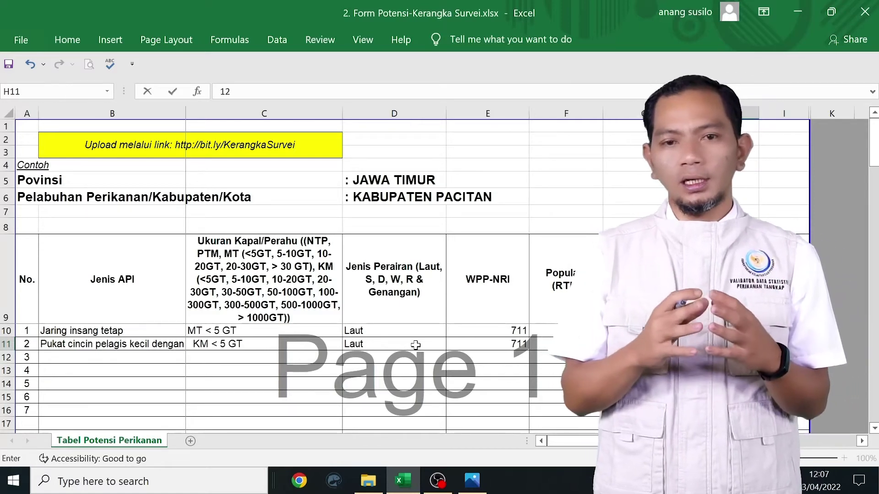
key(Tab)
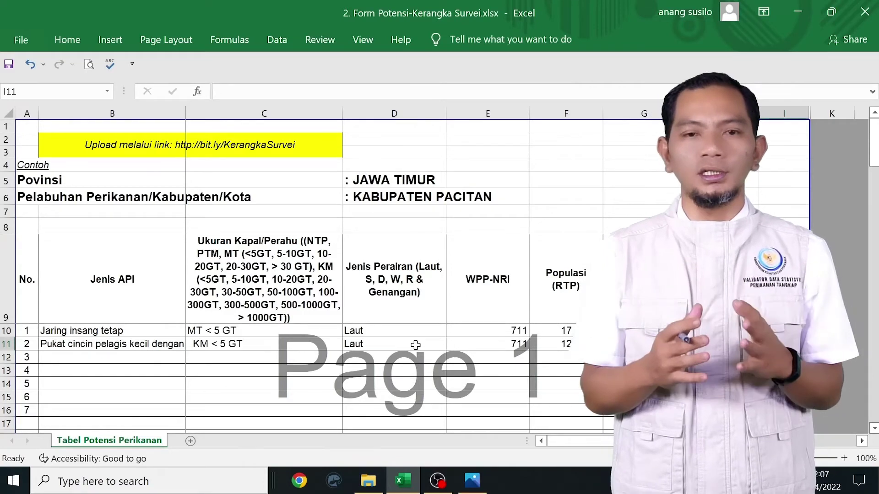
text(24)
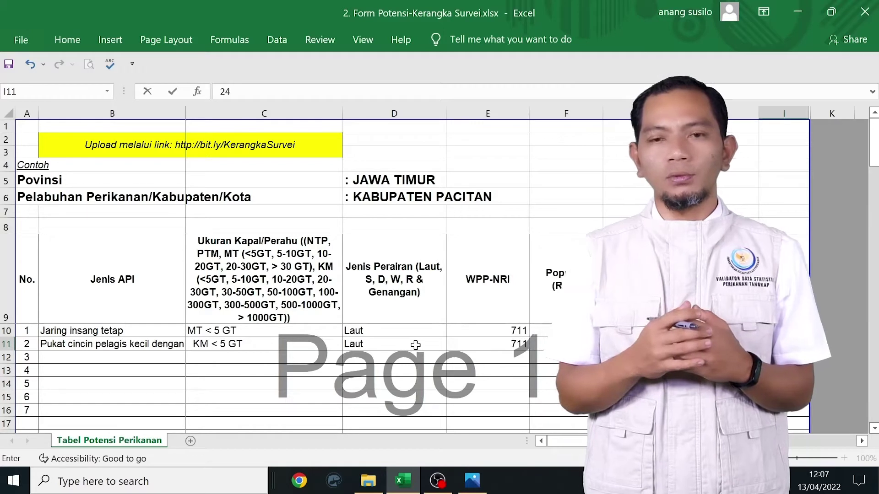
key(Return)
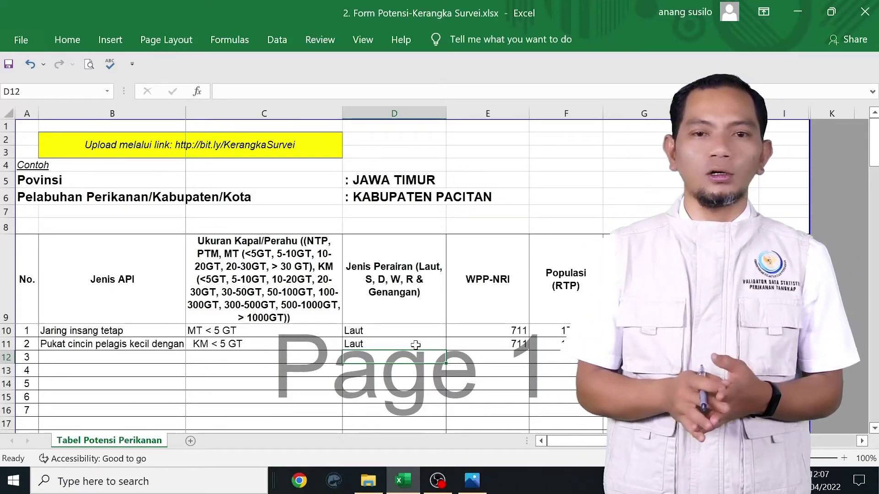
Save the workbook and widen column B so the full Jenis API text of entry 2 fits.
key(ctrl+s)
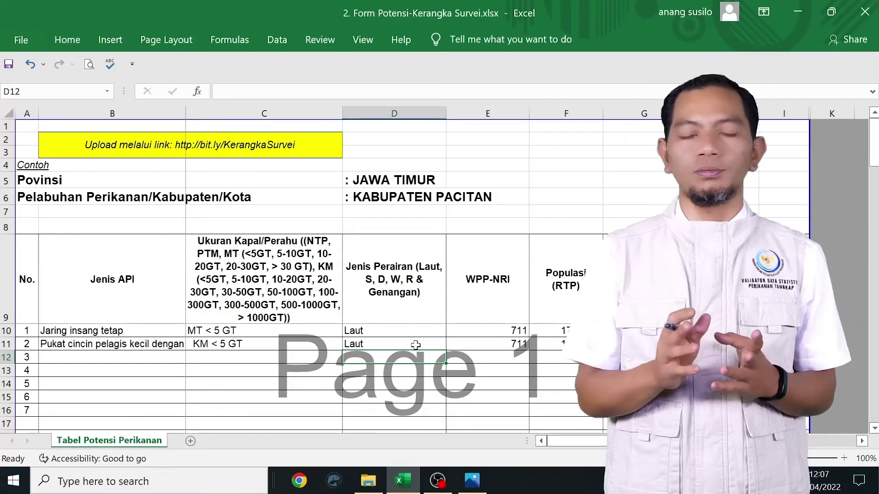
drag(185, 116, 234, 120)
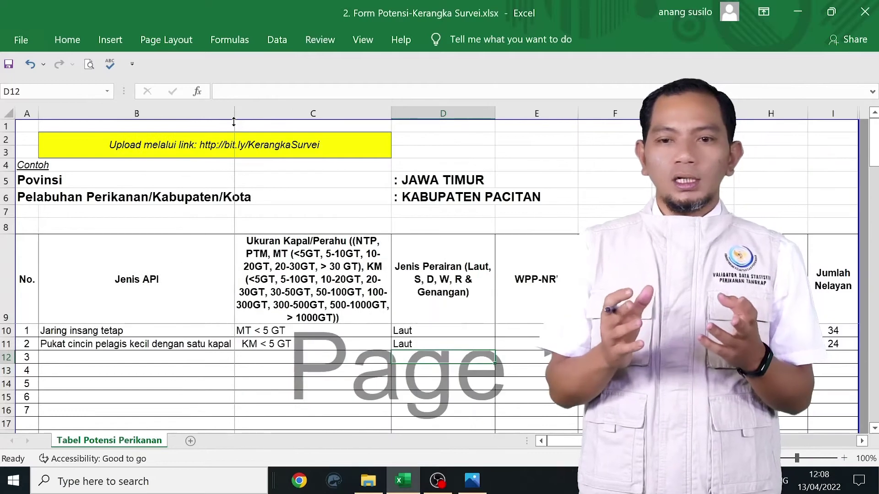
click(195, 341)
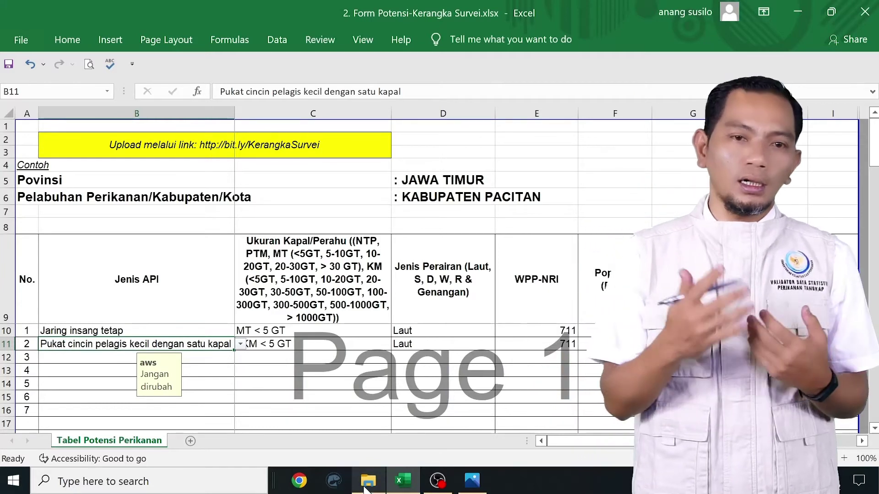
Switch to File Explorer and open the workbook 1. SL-2A-Potensi.xlsx from the 1.Januari folder.
click(367, 486)
click(318, 152)
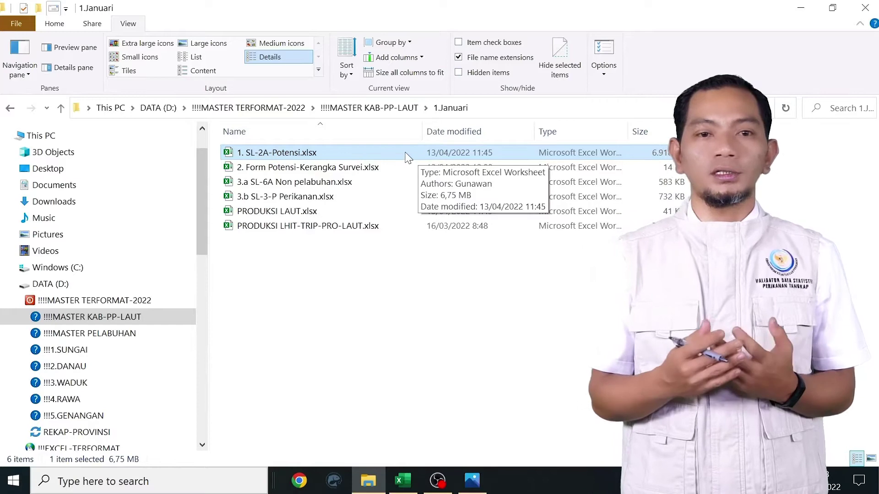
right_click(406, 154)
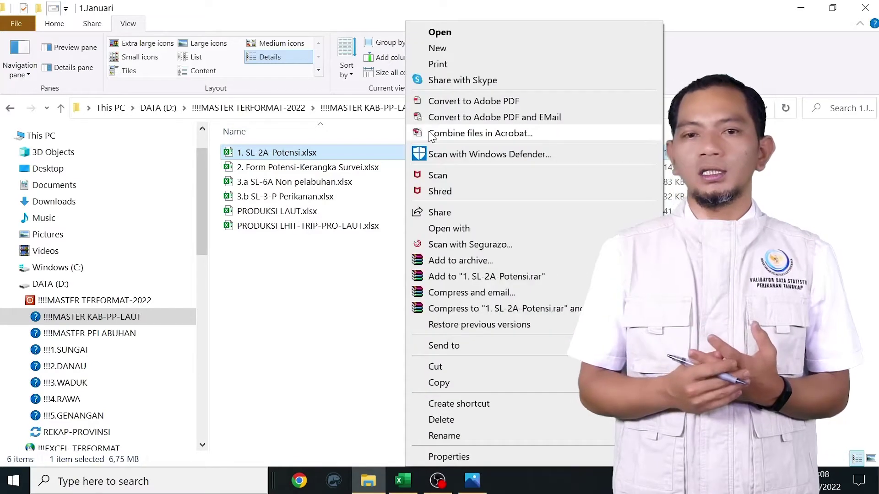
click(476, 33)
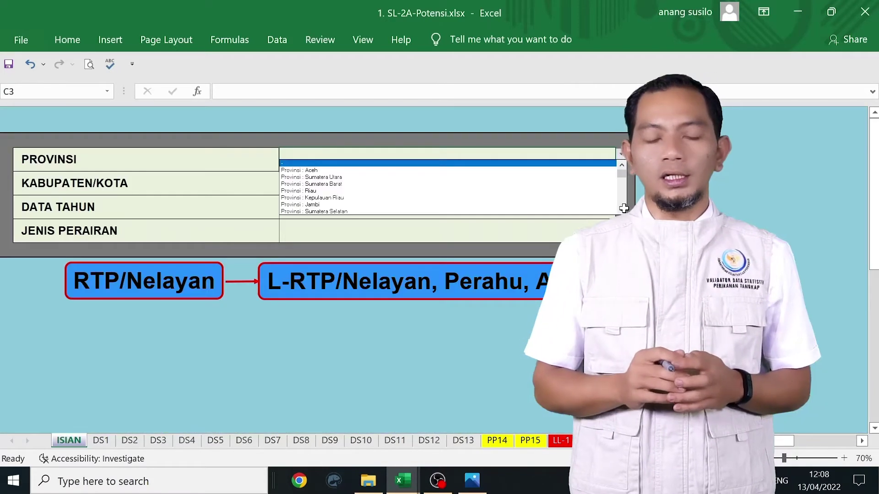
Choose Jawa Timur as the PROVINSI on the ISIAN sheet.
click(622, 210)
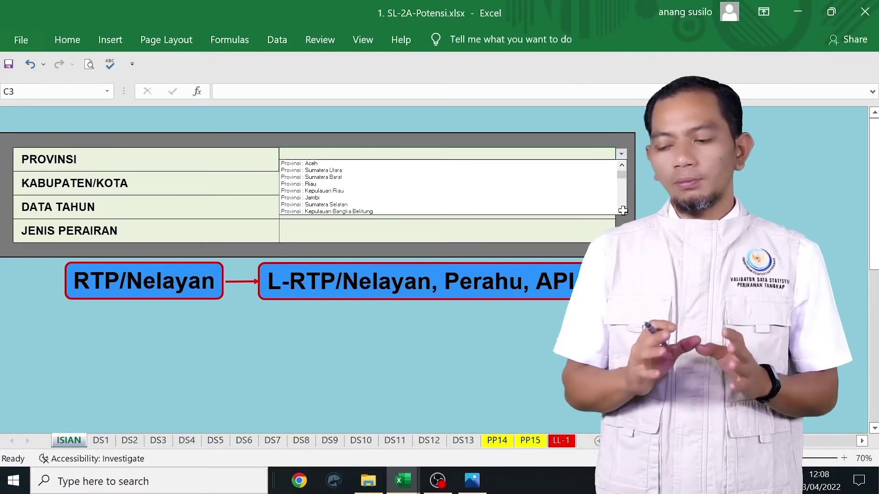
scroll(598, 206, down, 3)
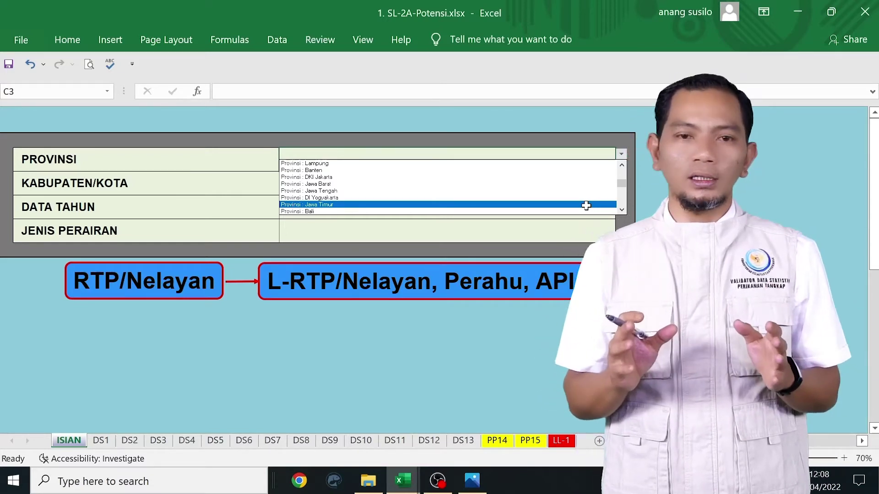
click(586, 205)
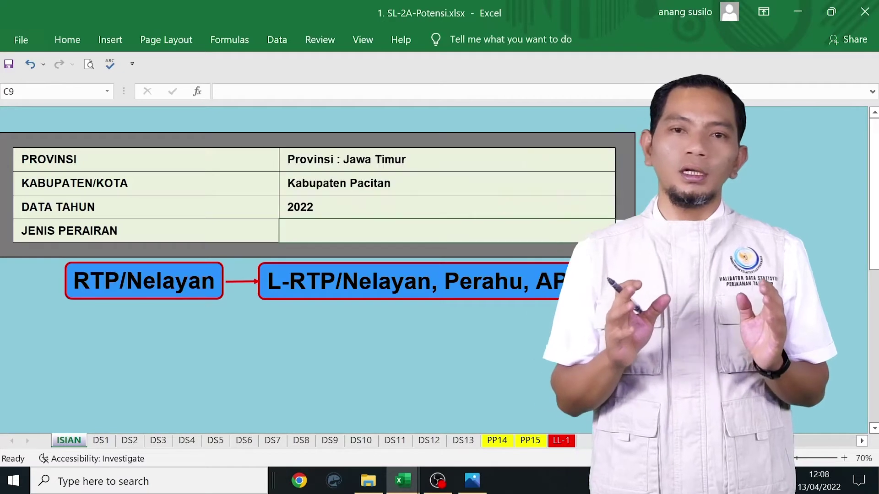
Choose LAUT as the JENIS PERAIRAN on the ISIAN sheet.
click(608, 231)
click(618, 225)
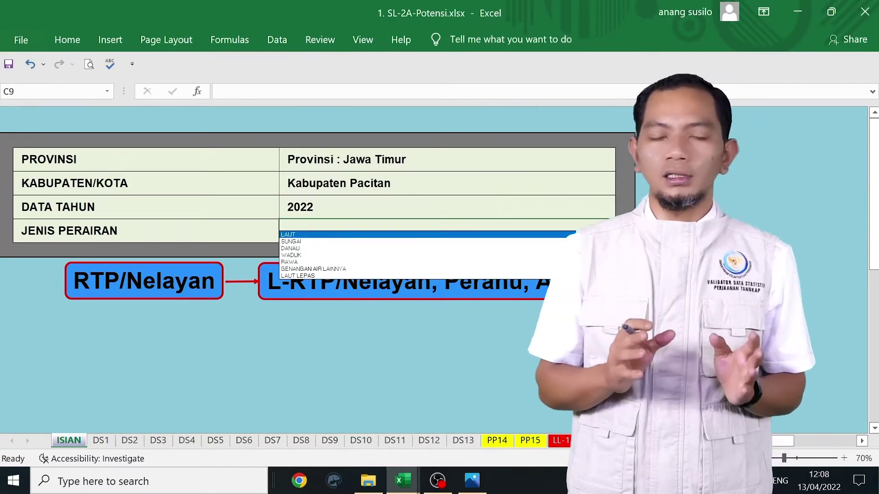
key(Return)
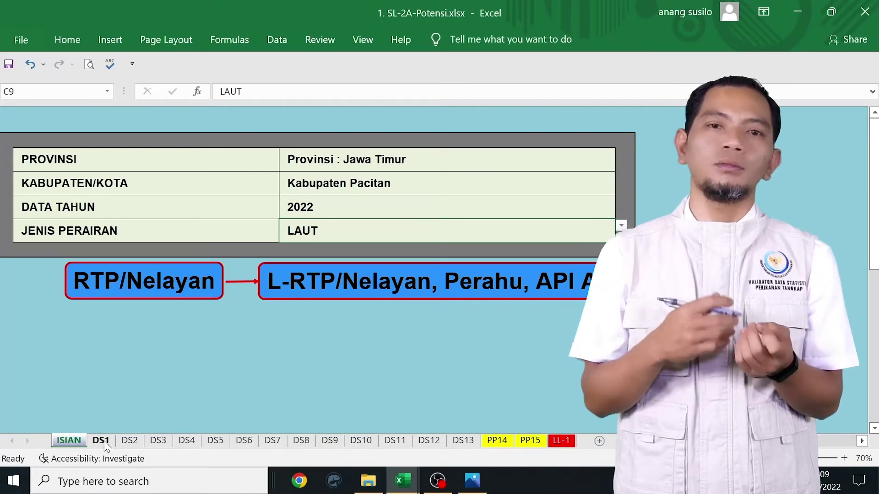
On sheet DS1, enter TAKERAN as the Kecamatan and BUNDE as the Desa Sampel.
click(101, 440)
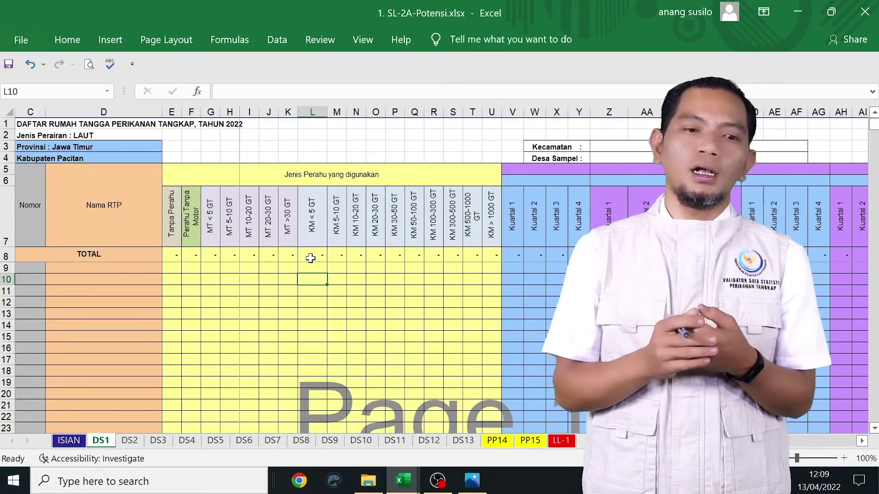
click(632, 143)
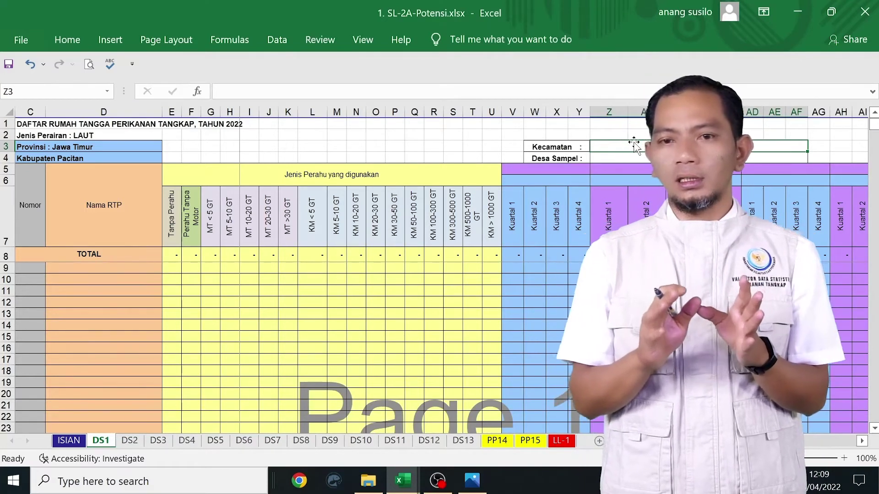
text(T)
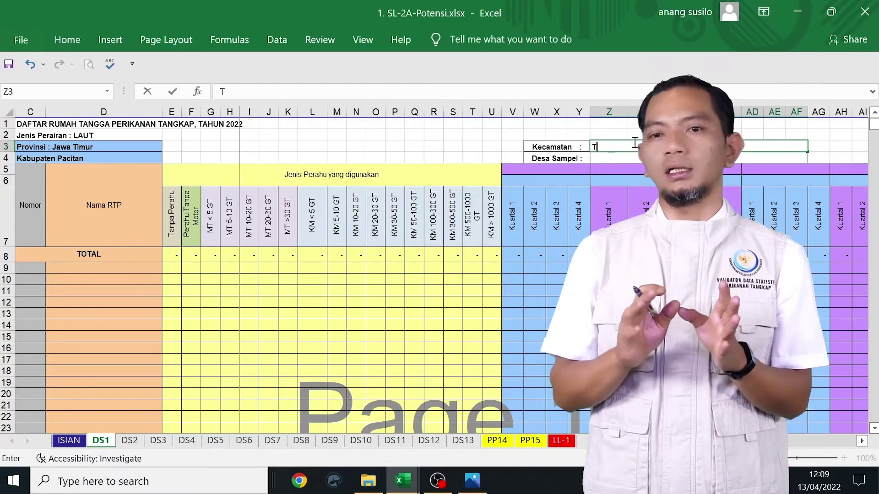
text(AKERAN)
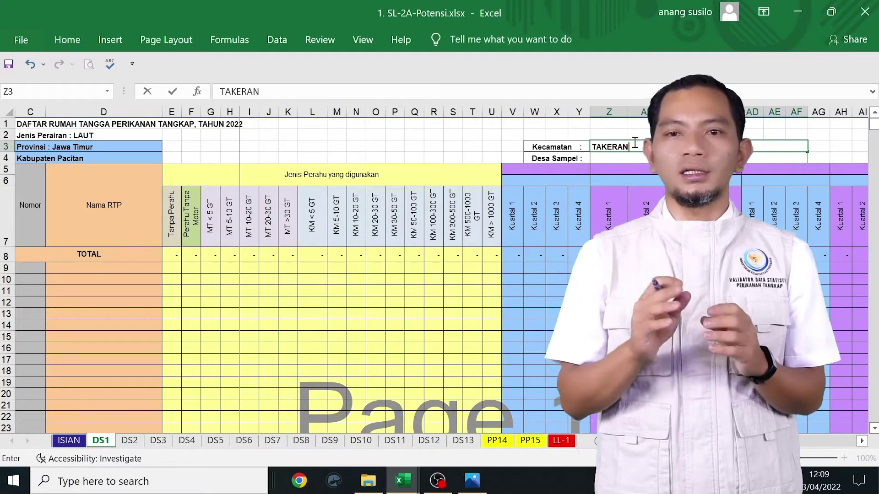
key(Return)
text(BUNDE)
click(36, 269)
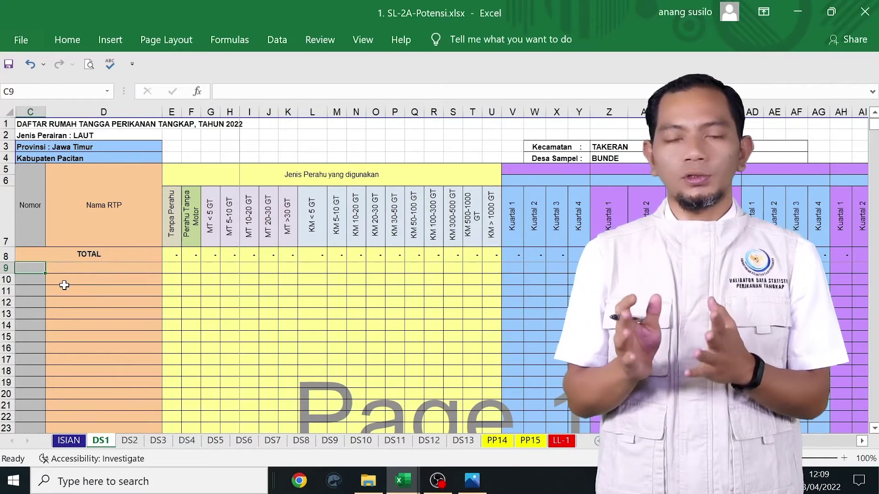
Number rows 9 to 13 of sheet DS1 from 1 to 5 and enter a household name for each under Nama RTP.
text(SUMARTO)
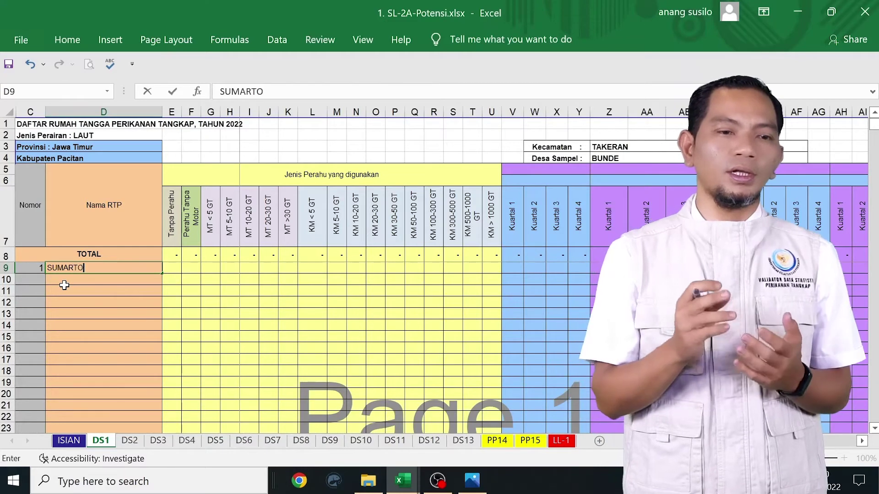
key(Return)
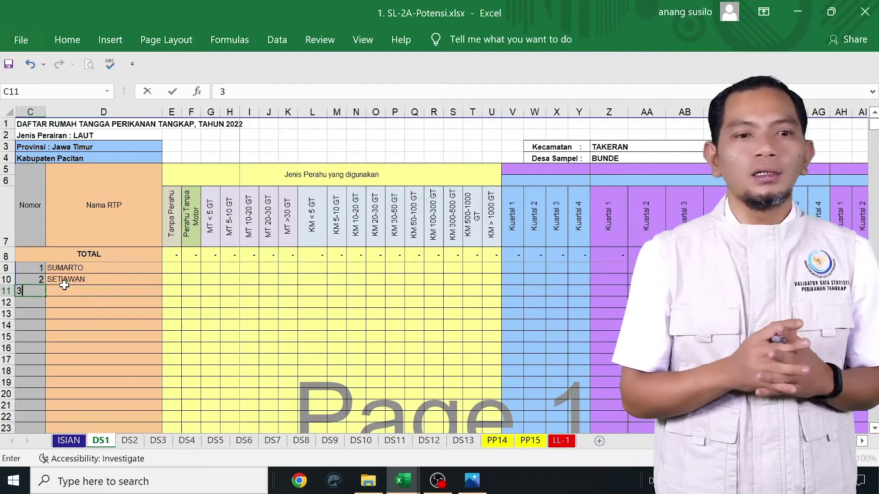
key(Tab)
text(YOVAN)
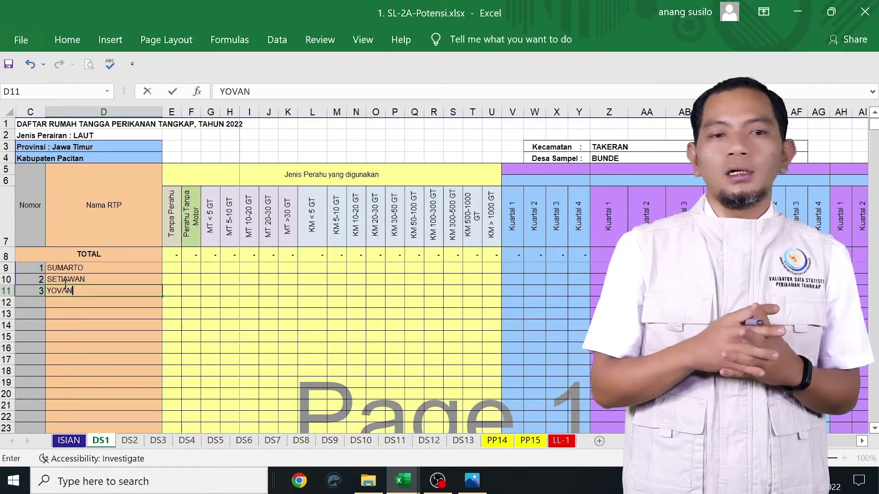
key(Return)
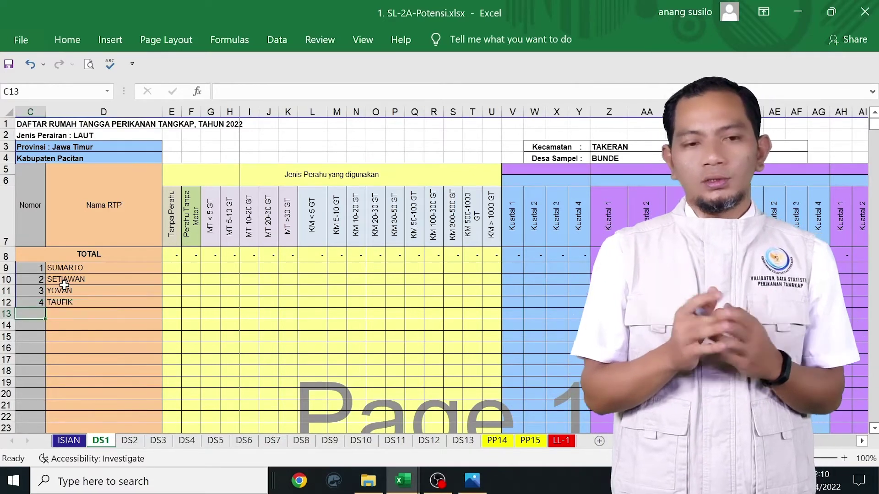
text(5)
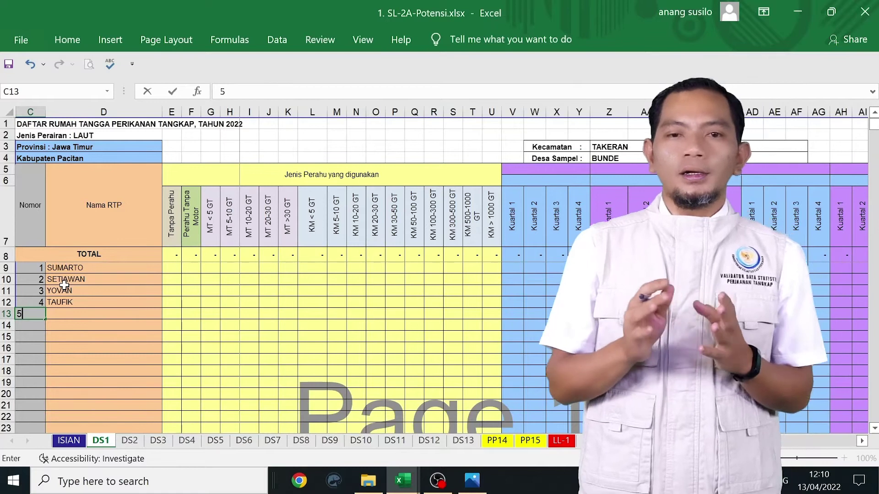
key(Tab)
text(ANAS)
key(Tab)
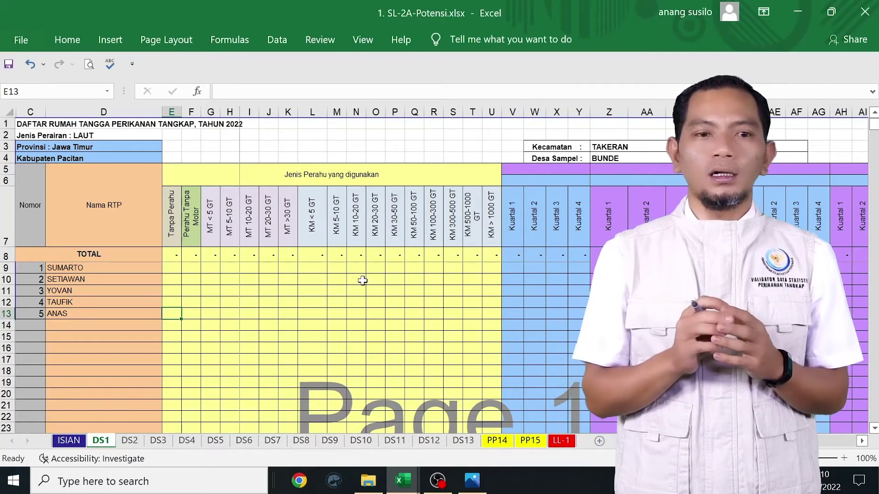
Enter 1 under MT < 5 GT for households 1, 2 and 3.
click(210, 267)
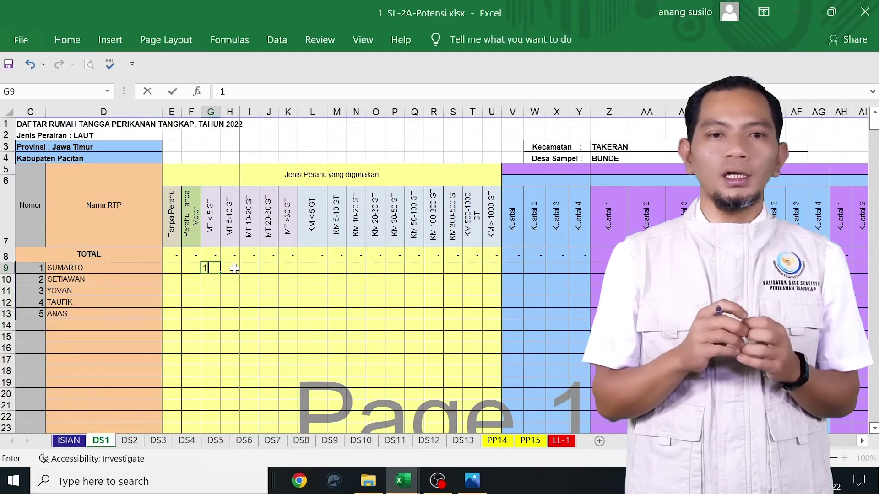
text(1)
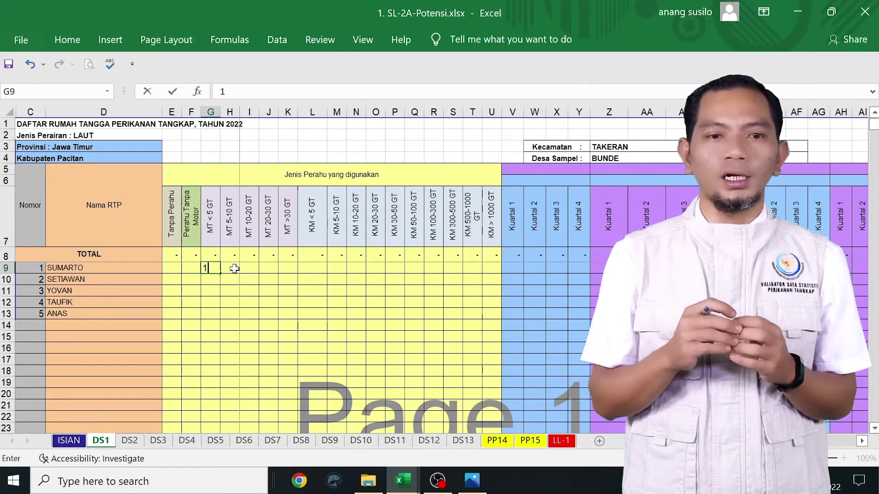
key(Return)
text(1)
key(Return)
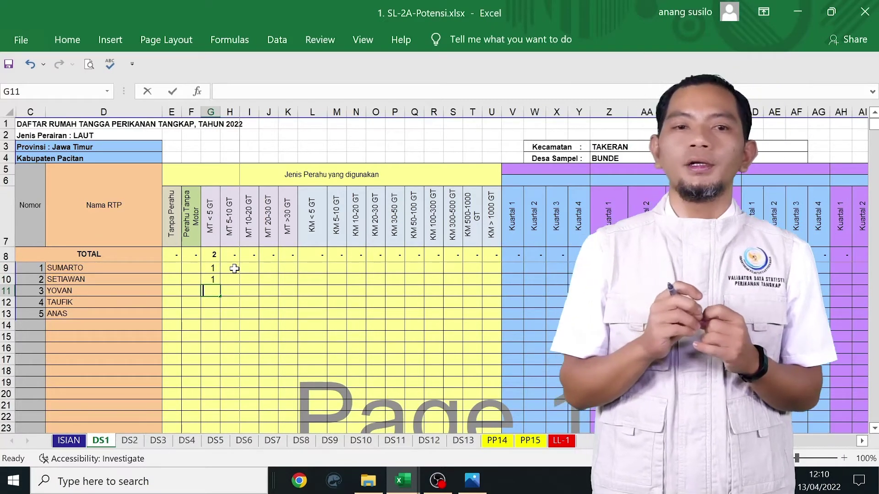
text(1)
key(Return)
Enter 1 under KM < 5 GT for households 4 and 5.
click(318, 267)
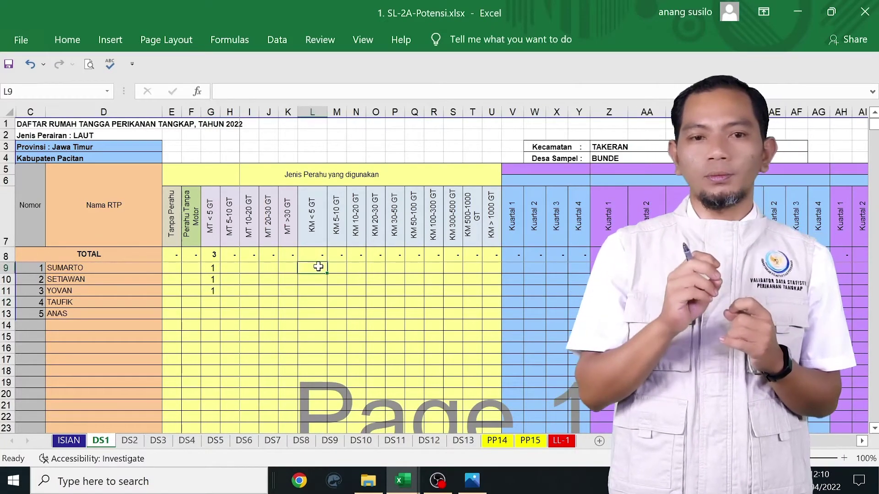
key(Down)
key(Down)
key(Down)
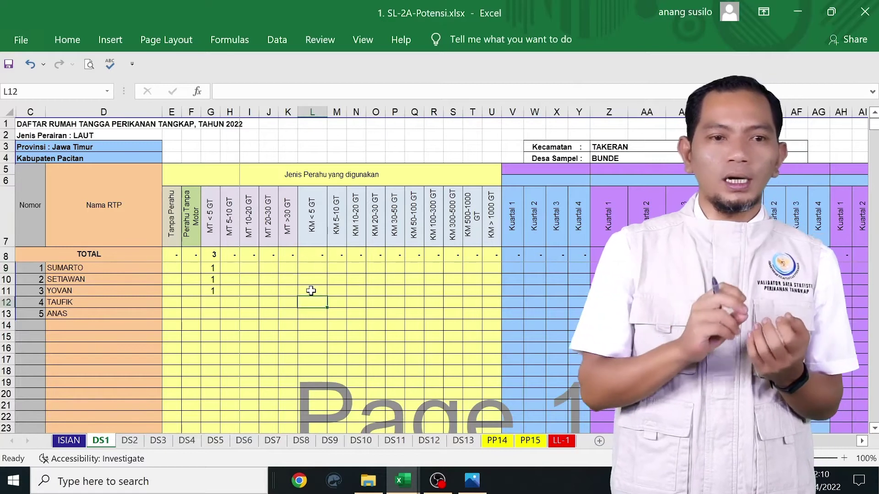
text(1)
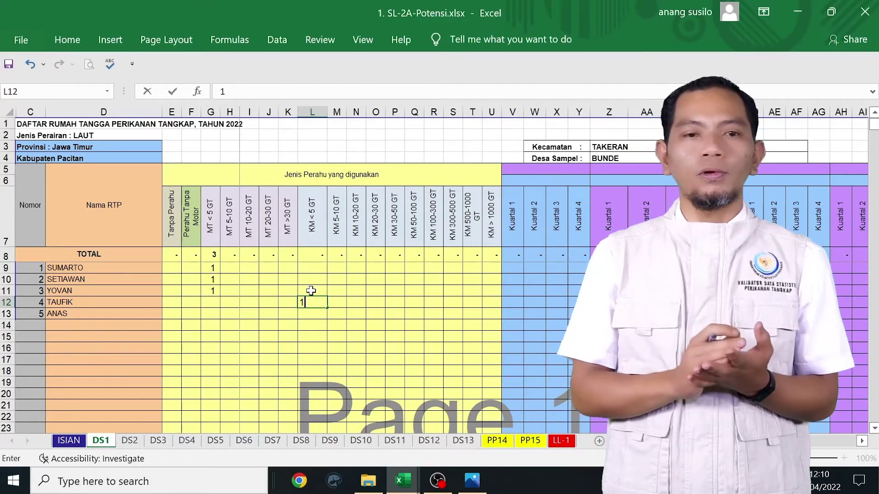
key(Return)
text(1)
key(Return)
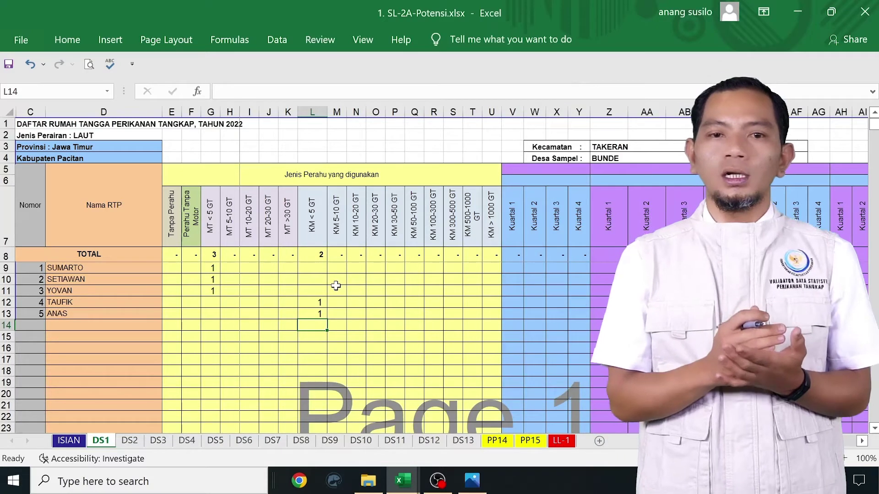
Set the vessel type of the first quarterly block to MT < 5 GT and of the second block to KM < 5 GT.
click(565, 170)
click(596, 170)
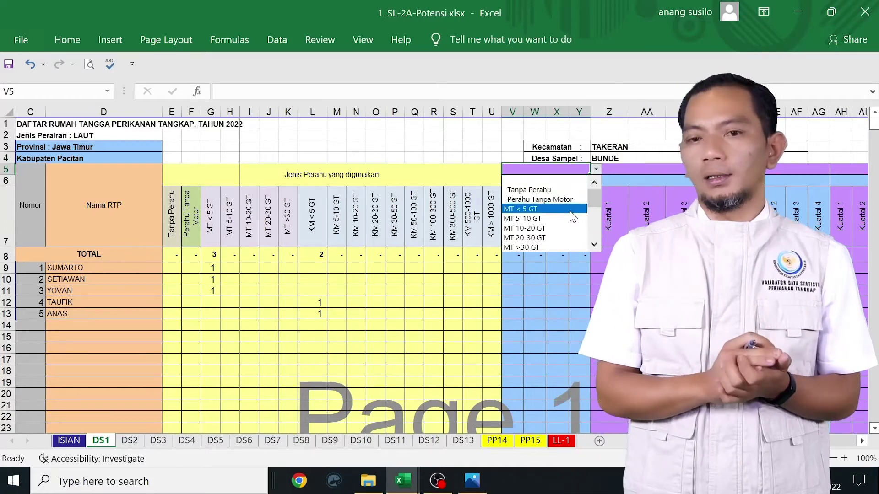
click(569, 210)
click(539, 183)
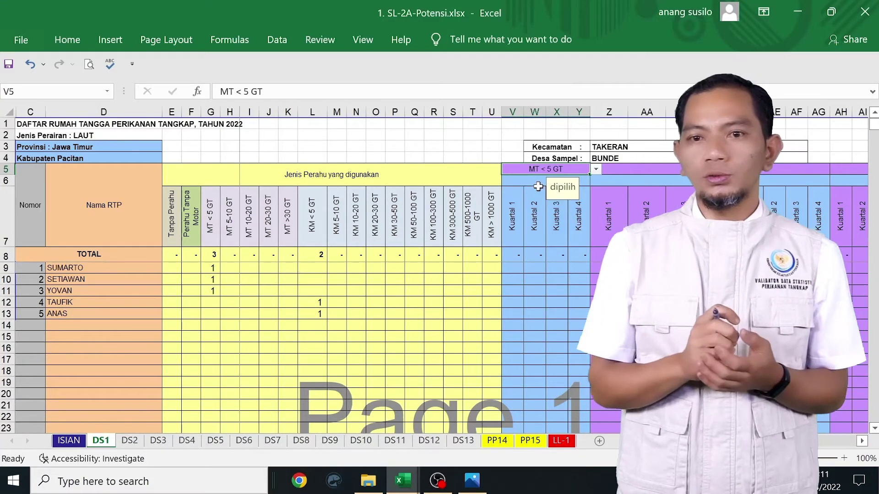
click(632, 169)
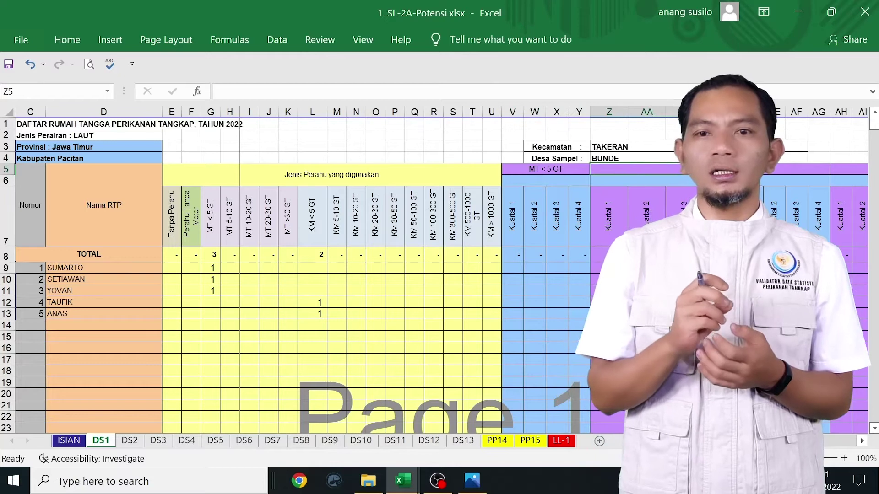
click(746, 169)
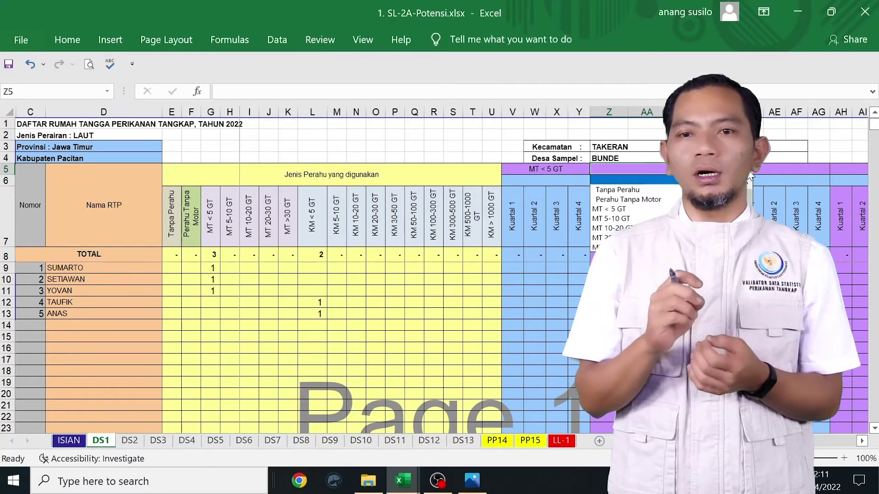
scroll(713, 219, down, 1)
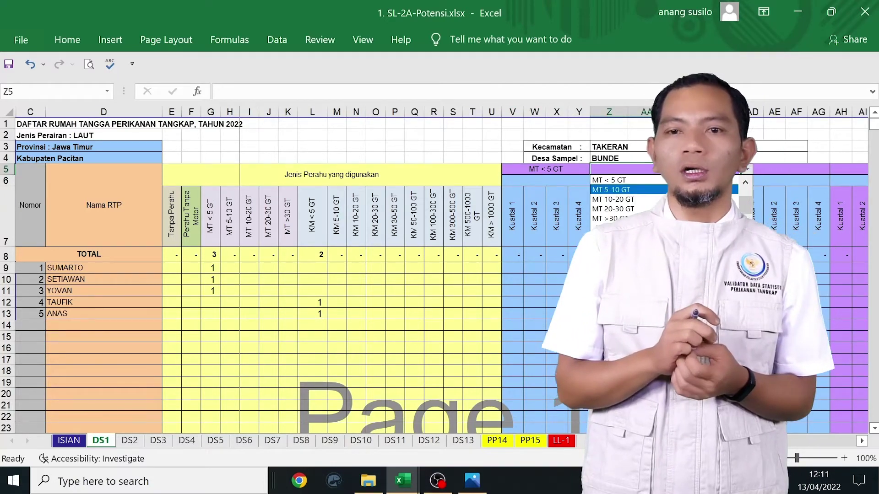
Choose Jaring insang tetap as the fishing gear of the MT < 5 GT block.
click(572, 179)
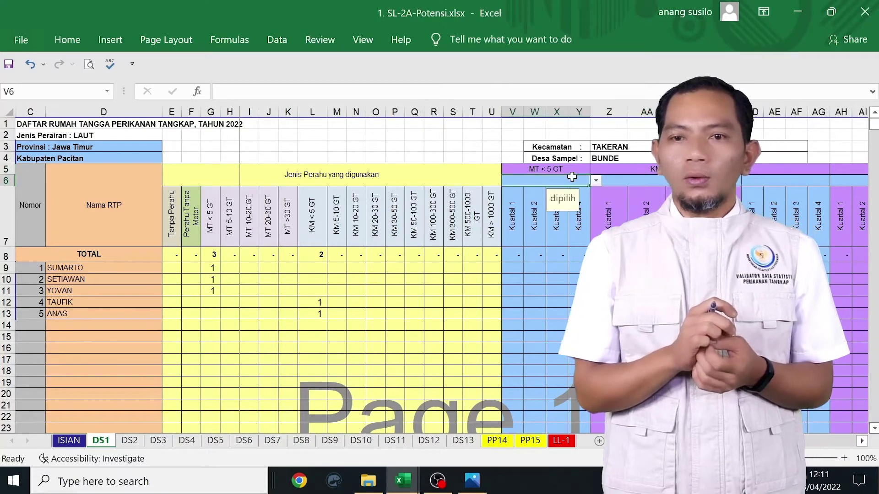
click(596, 180)
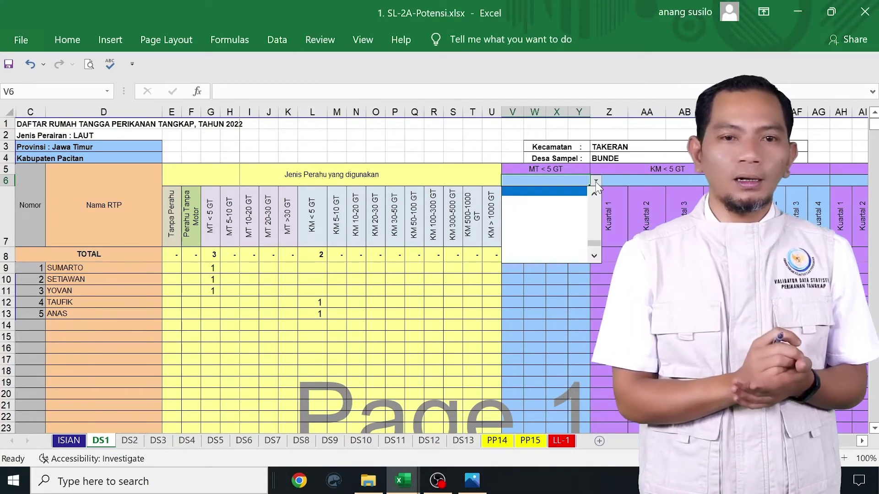
drag(597, 243, 594, 211)
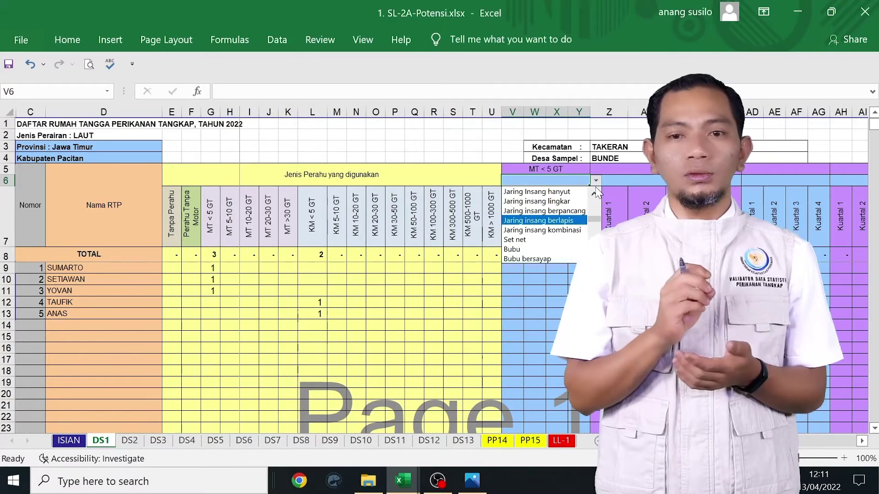
click(594, 194)
click(593, 195)
click(580, 200)
Choose Pukat cincin pelagis kecil dengan satu kapal as the fishing gear of the KM < 5 GT block.
click(594, 183)
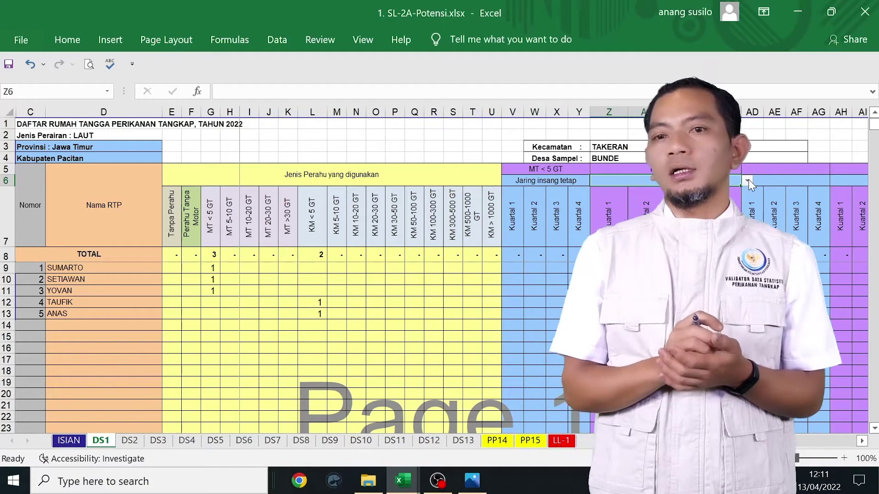
click(747, 181)
scroll(746, 202, up, 4)
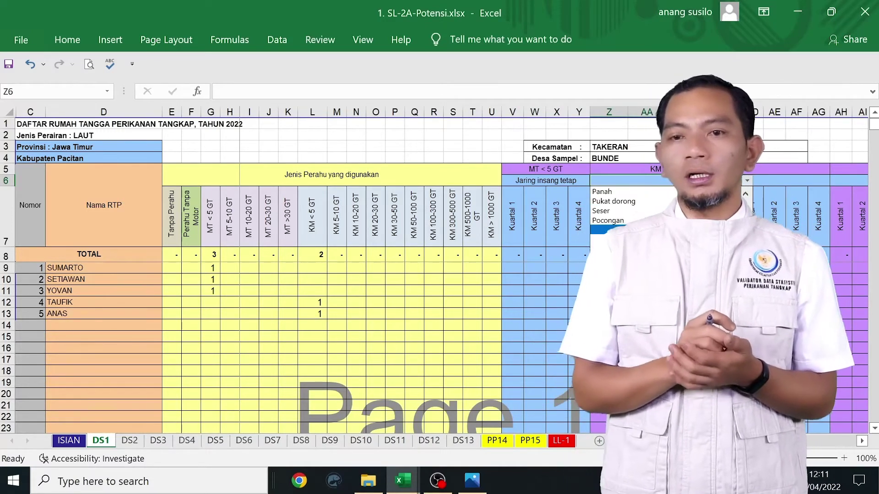
scroll(750, 208, up, 6)
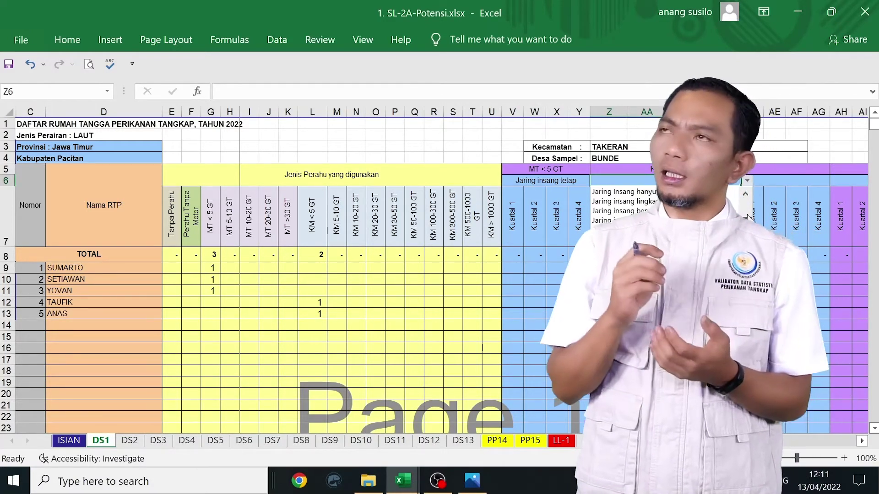
scroll(750, 207, up, 3)
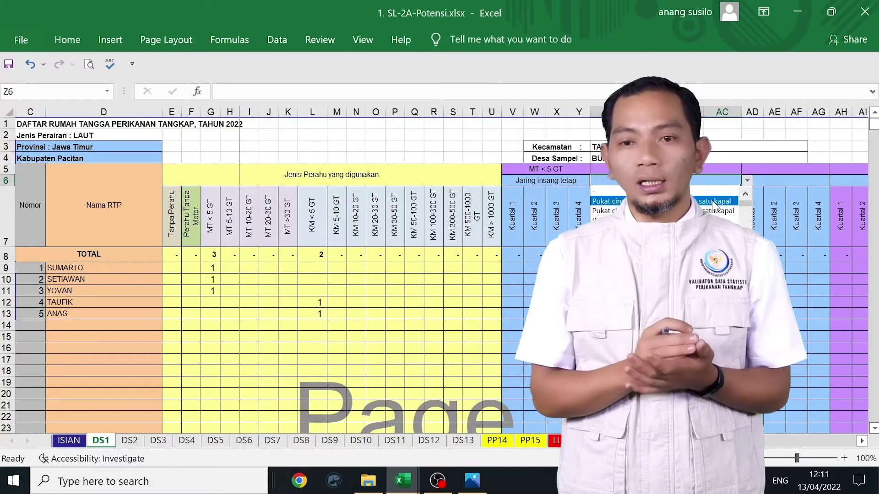
click(663, 202)
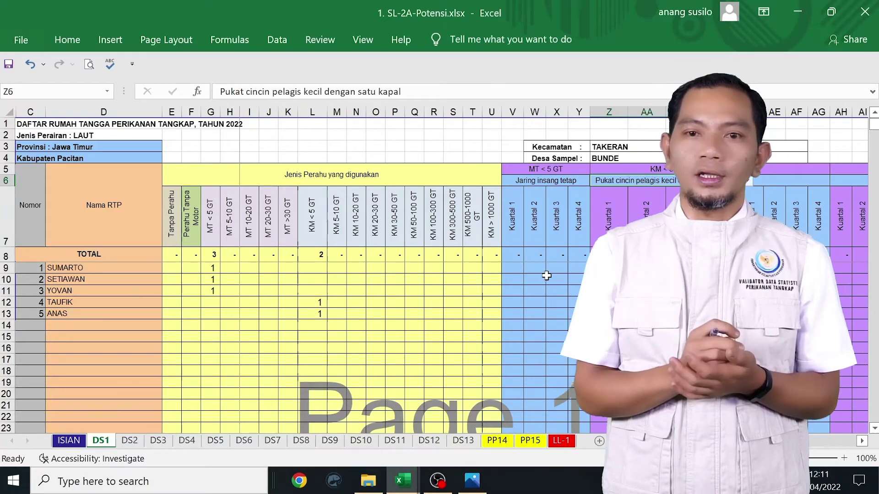
Enter 1 in Kuartal 1 of the Jaring insang tetap block for households 1, 2 and 3.
click(512, 268)
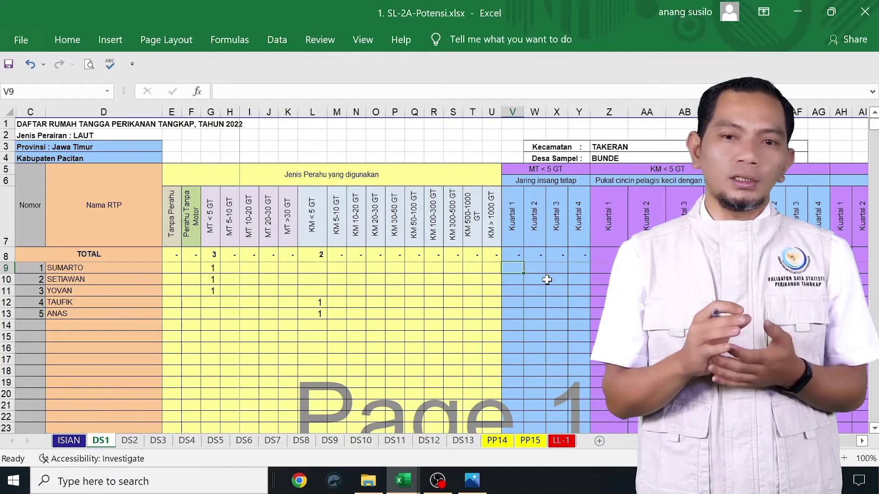
text(1)
key(Return)
text(1)
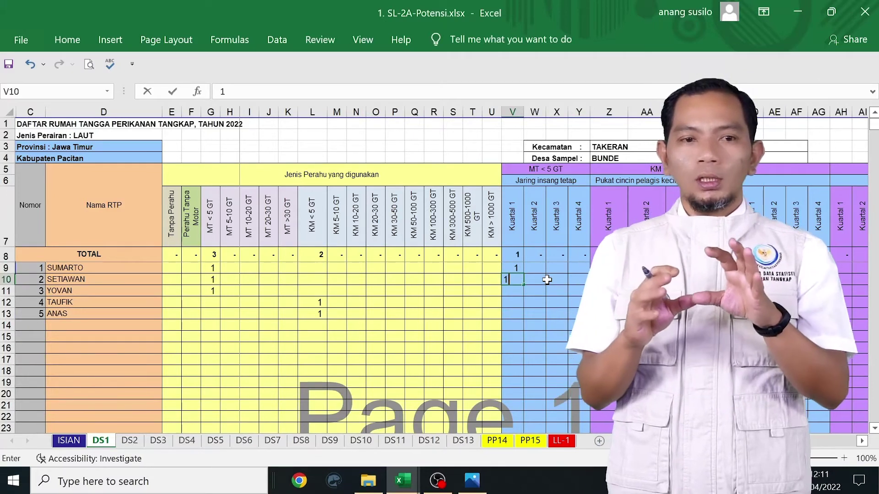
key(Return)
text(1)
key(Return)
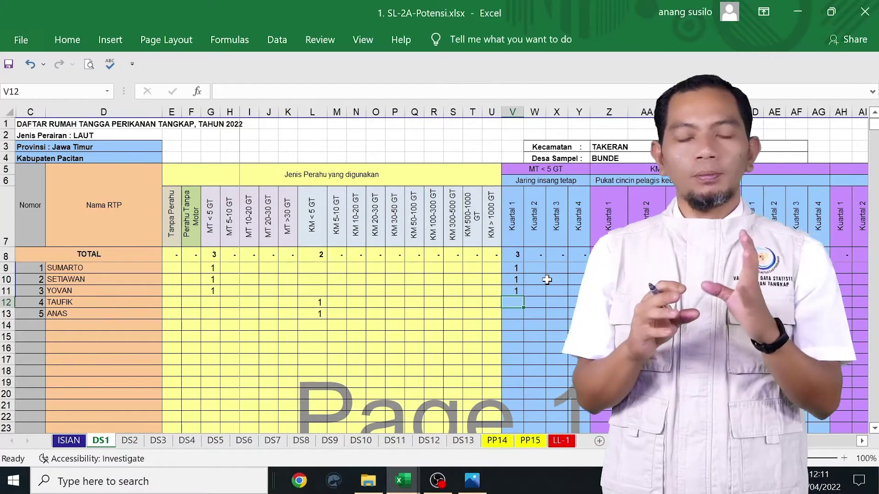
Enter 1 in Kuartal 1 of the Pukat cincin pelagis kecil block for households 4 and 5.
key(Right)
key(Right)
key(Right)
key(Right)
text(1)
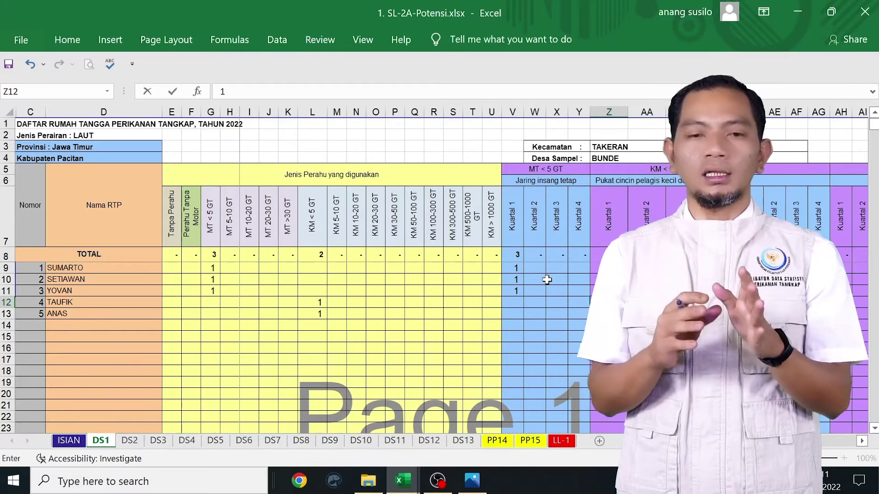
key(Return)
text(1)
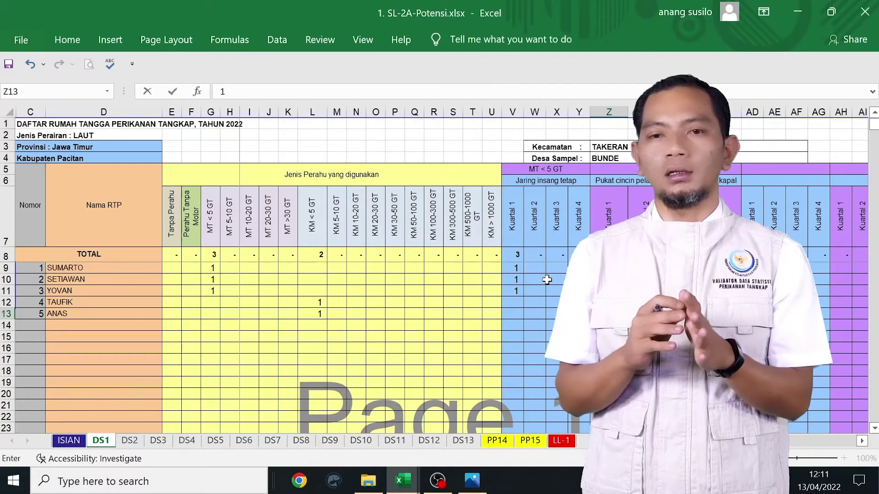
key(Return)
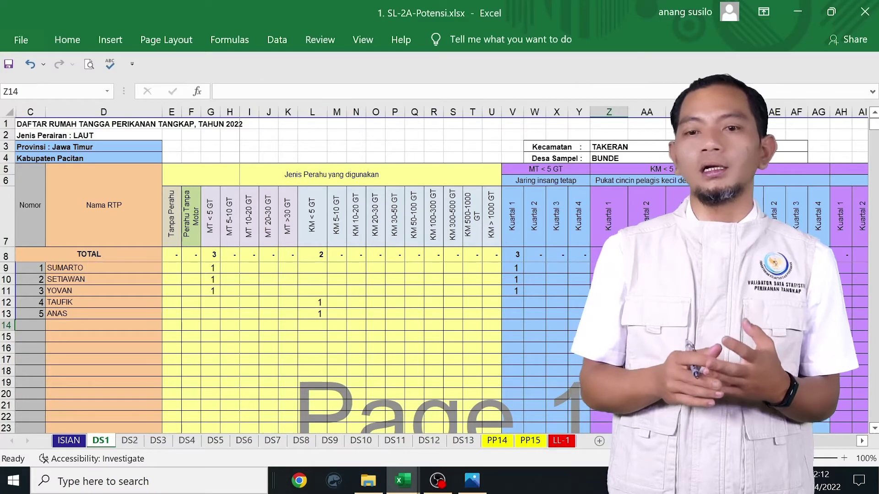
Open sheet LL-1 and check the Jumlah, Sub Jumlah and MT < 5 GT figures for Jumlah Rumah Tangga Perikanan.
click(565, 442)
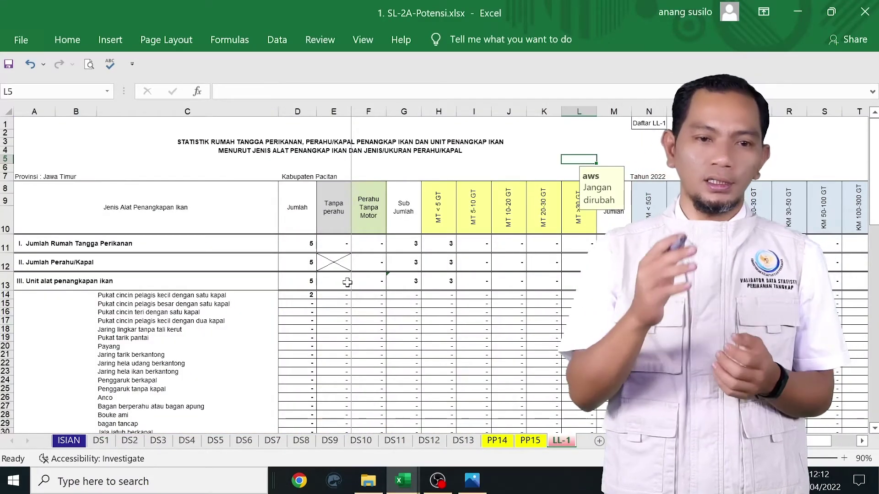
click(309, 245)
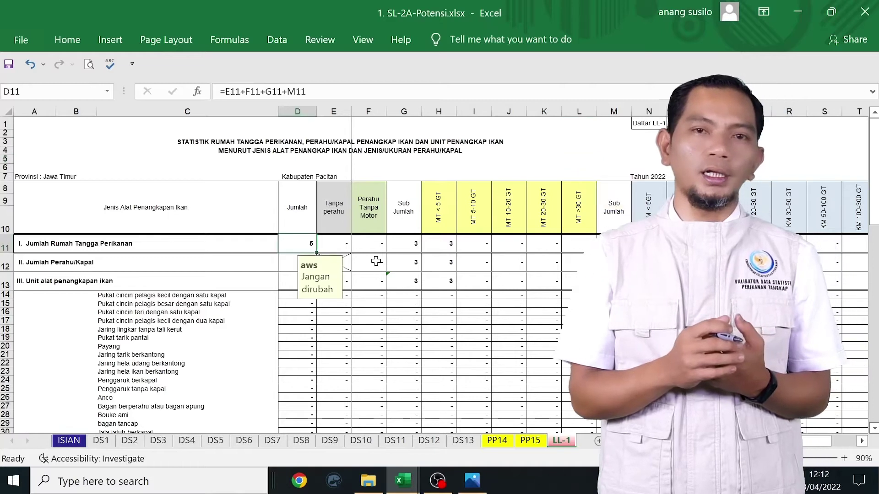
click(407, 243)
click(447, 243)
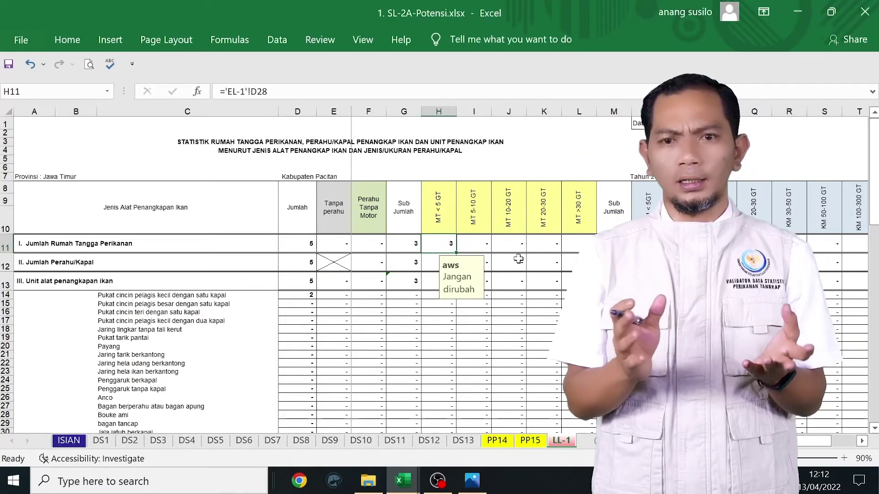
Check the Sub Jumlah and KM < 5 GT figures for Jumlah Rumah Tangga Perikanan, plus the matching Jumlah Perahu/Kapal figures.
click(613, 245)
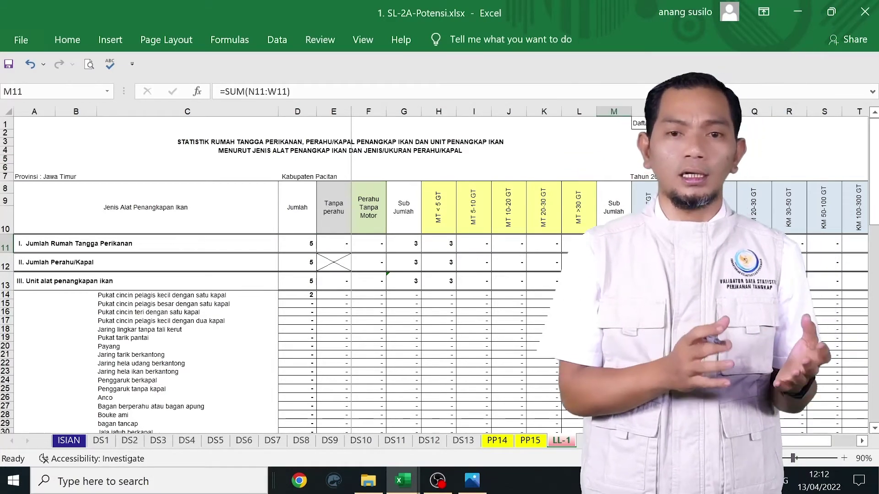
click(648, 245)
click(310, 257)
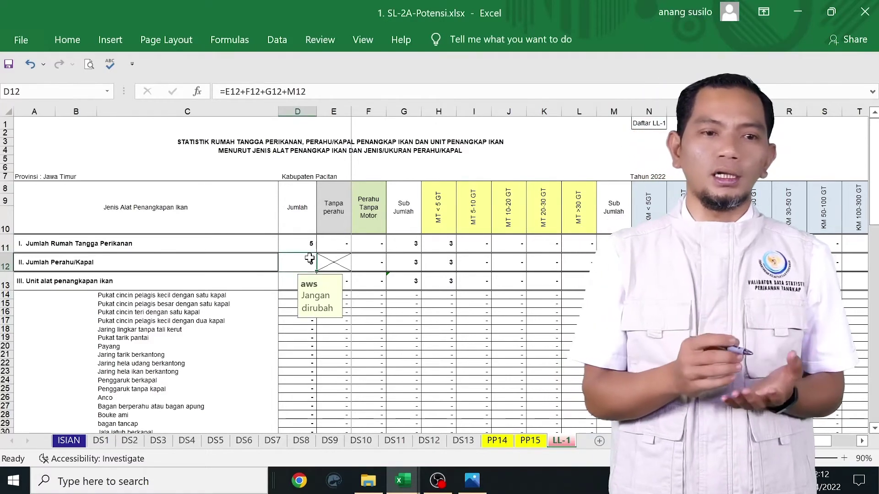
click(407, 265)
click(613, 262)
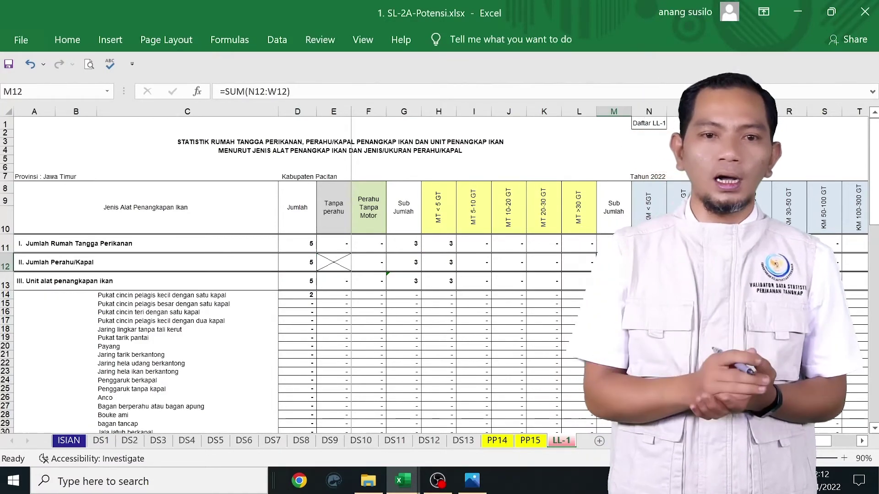
click(648, 262)
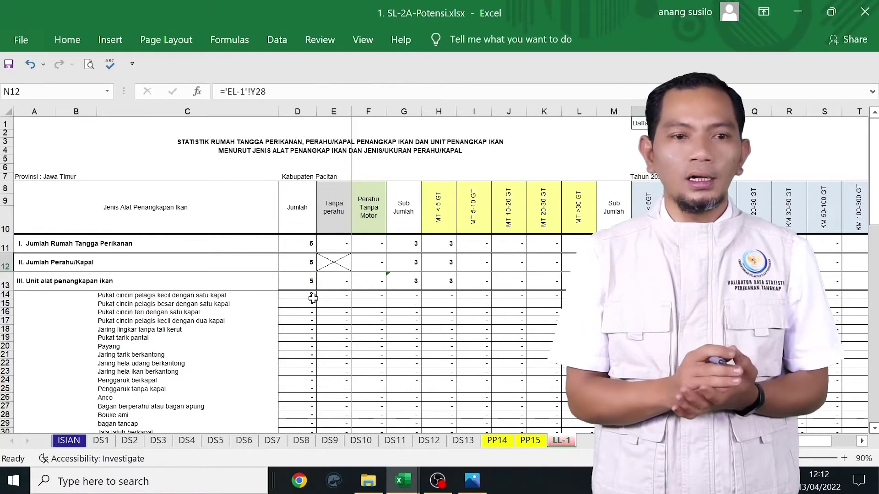
Check the Jumlah, Sub Jumlah and MT < 5 GT figures in the Unit alat penangkapan ikan row.
click(307, 280)
click(404, 280)
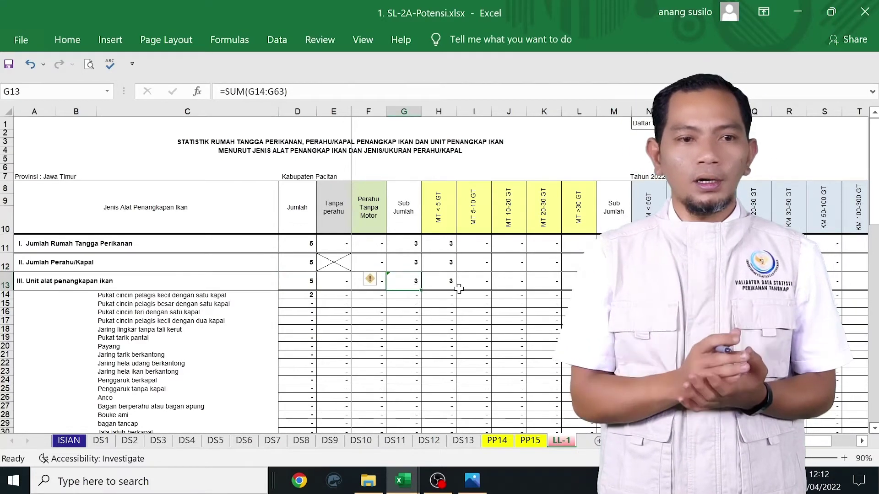
click(463, 281)
click(446, 285)
key(Right)
key(Right)
key(Right)
key(Right)
key(Right)
key(Right)
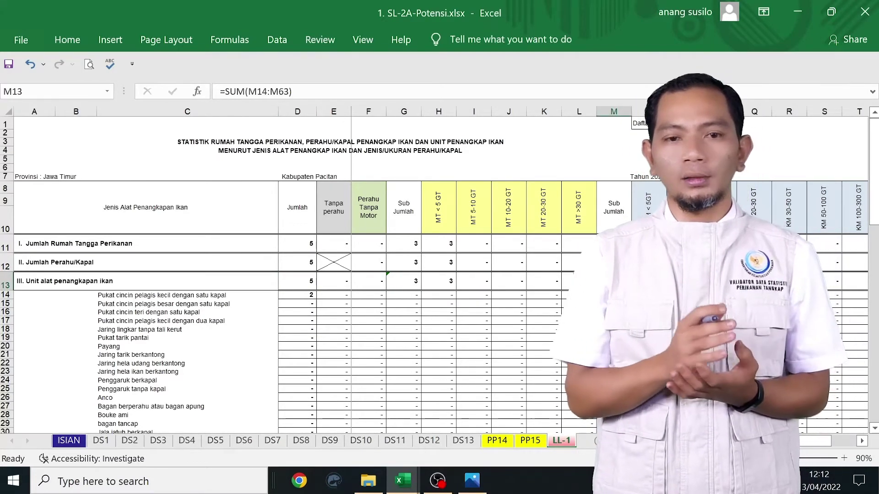
Check the figures for Pukat cincin pelagis kecil dengan satu kapal and for Jaring insang tetap in LL-1.
click(301, 295)
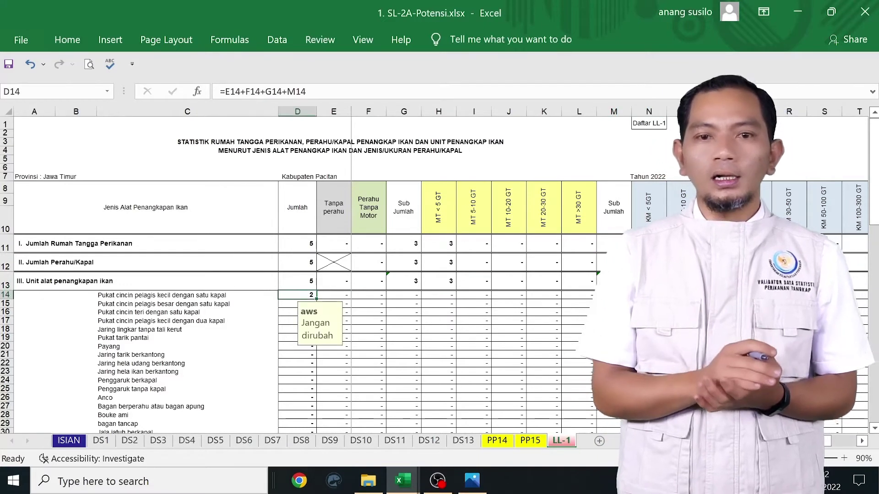
click(614, 295)
key(Right)
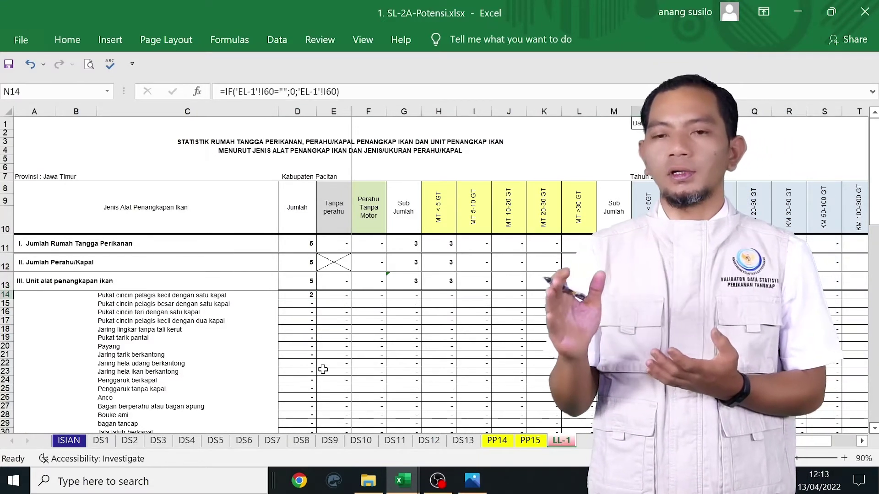
scroll(323, 370, down, 4)
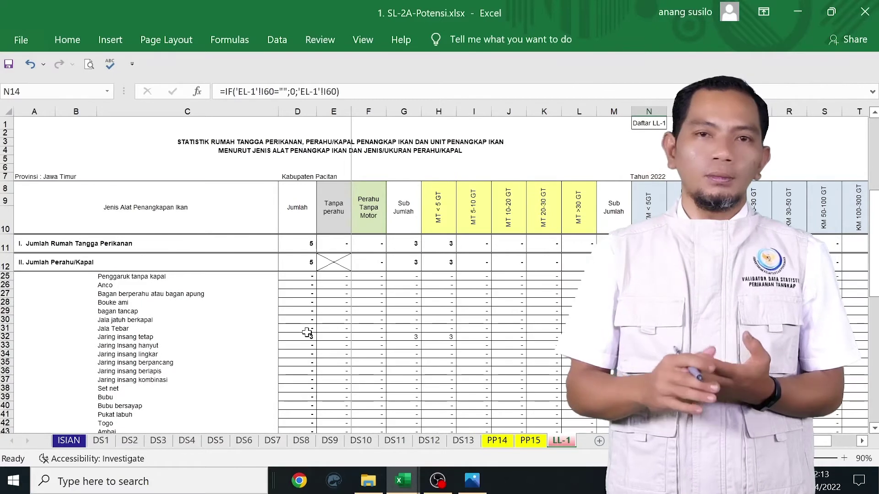
click(301, 336)
click(402, 338)
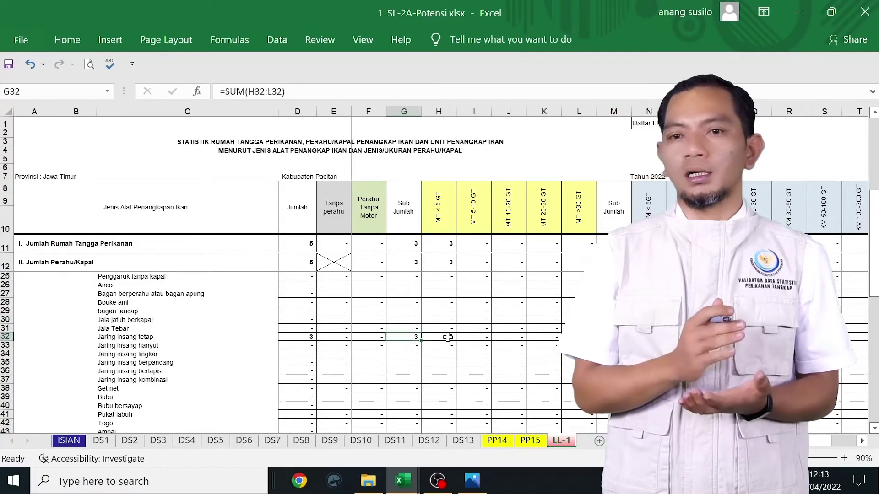
click(447, 337)
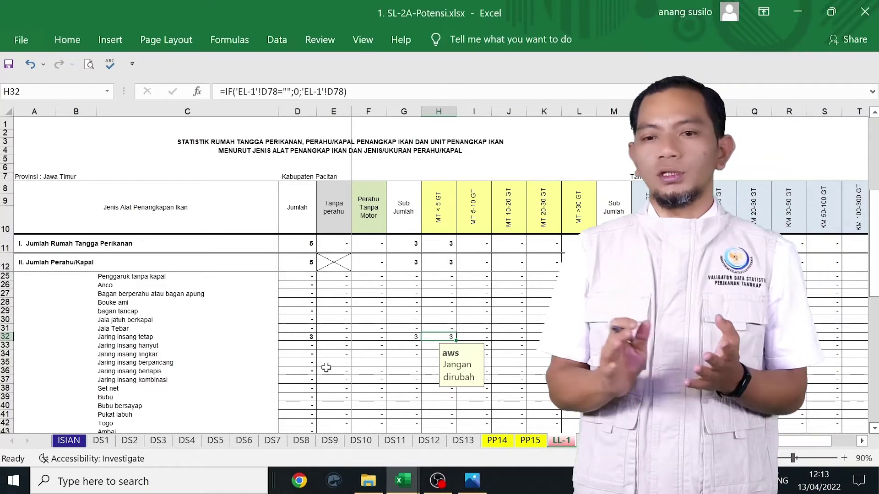
Save the SL-2A-Potensi workbook and switch to the 1.Januari folder in File Explorer.
scroll(325, 368, up, 4)
key(ctrl+s)
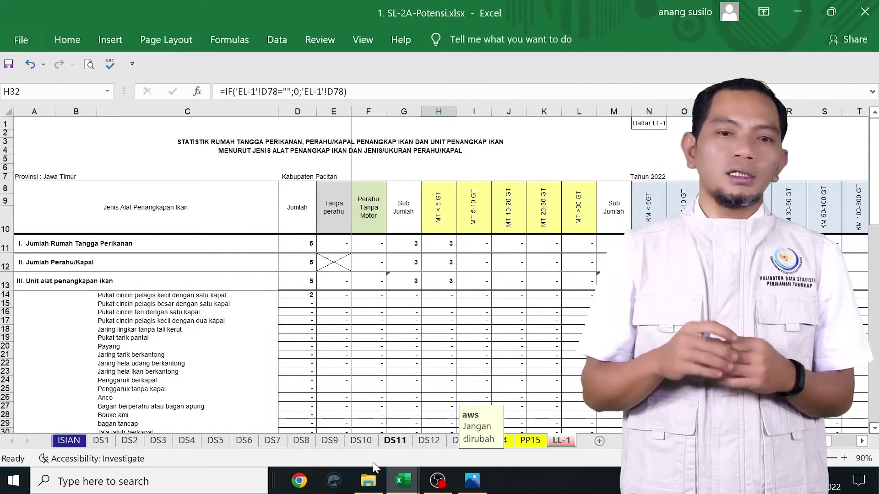
click(369, 478)
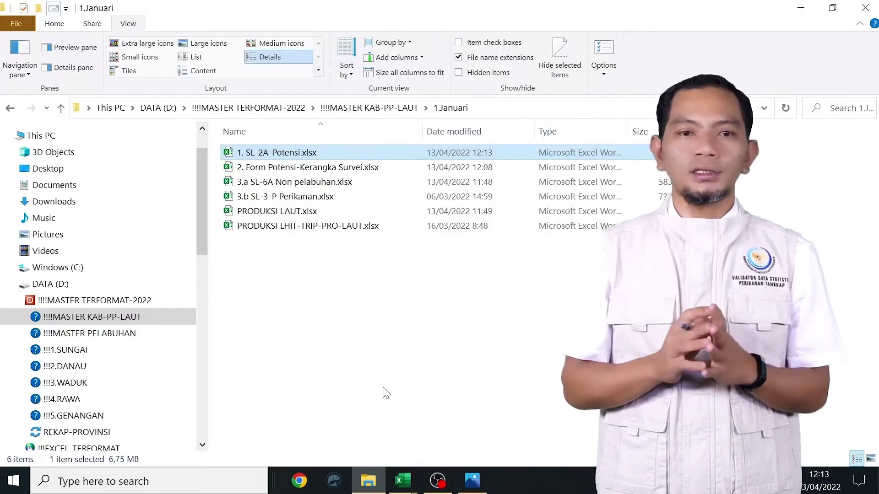
Make a copy of 3.a SL-6A Non pelabuhan.xlsx in the 1.Januari folder.
double_click(342, 183)
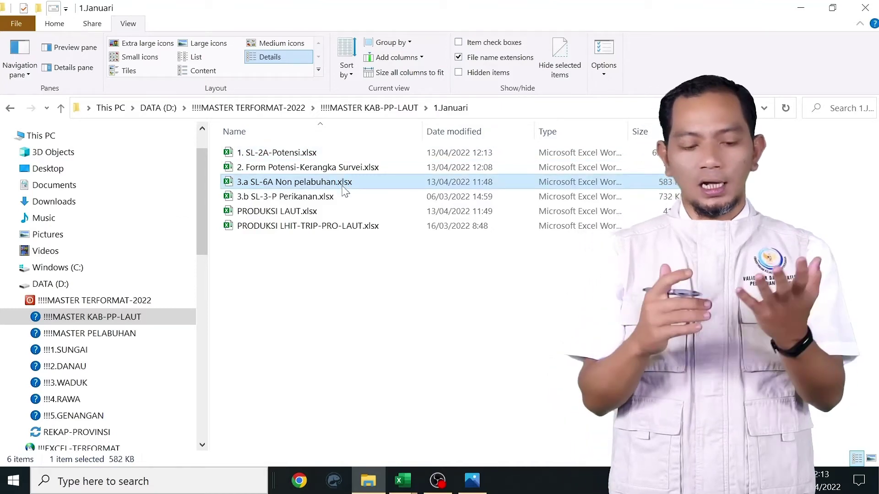
right_click(343, 188)
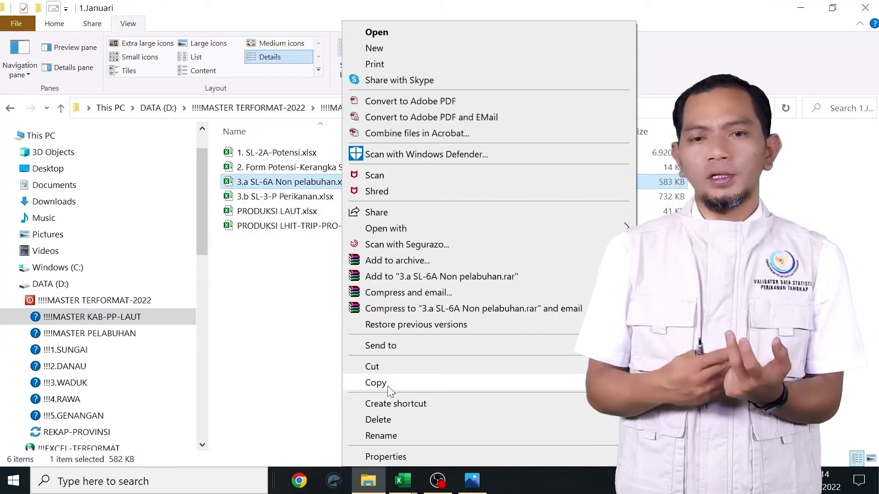
click(389, 391)
click(369, 334)
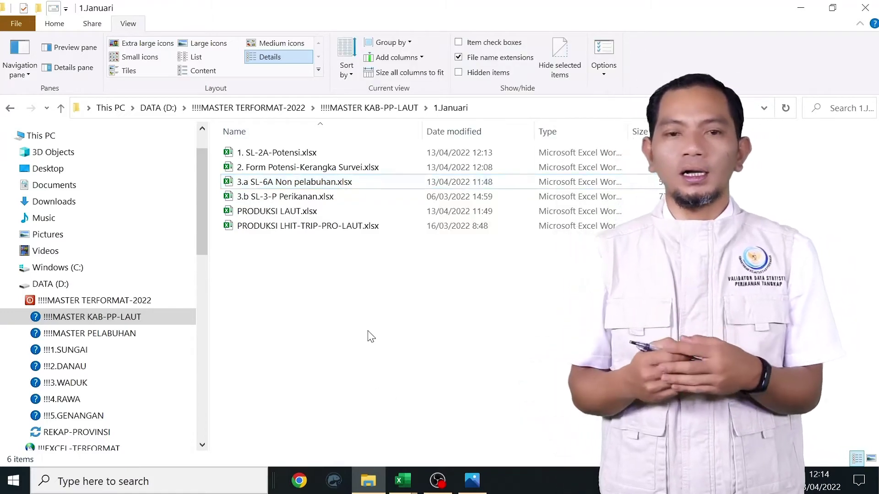
right_click(369, 331)
click(428, 231)
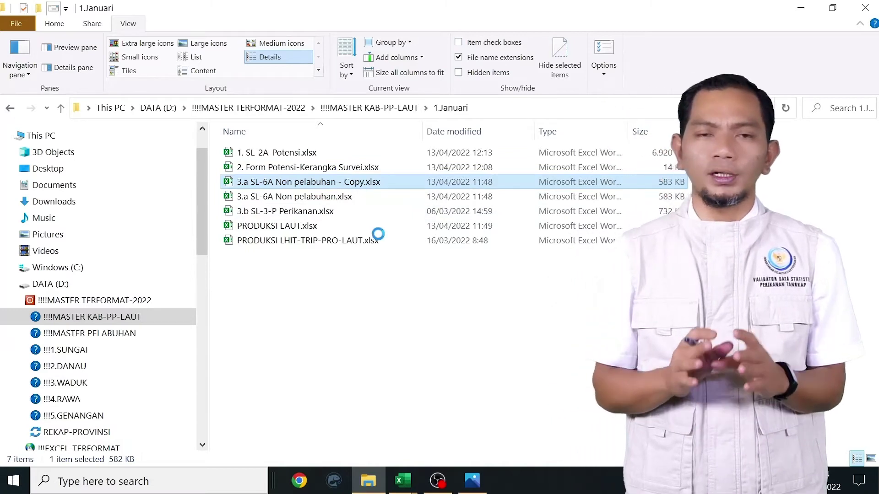
Rename the copied SL-6A file as 3.a SL-6A JIT 5GT.xlsx.
right_click(361, 183)
click(412, 436)
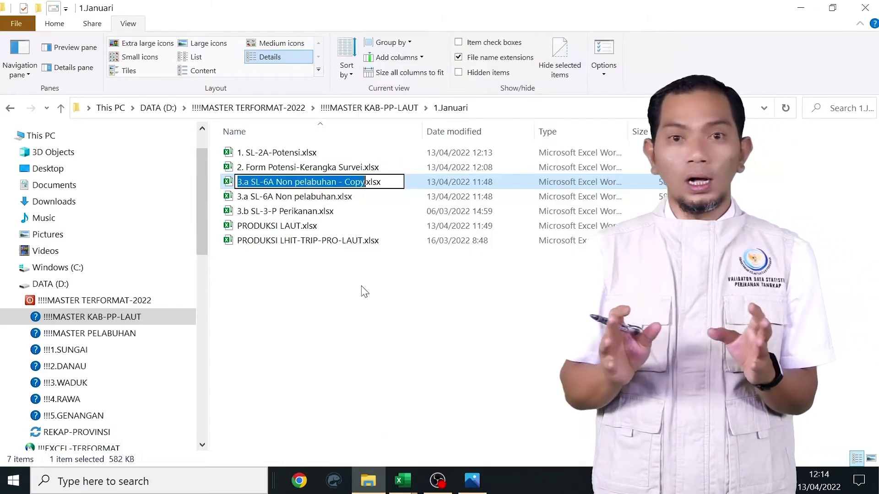
click(365, 181)
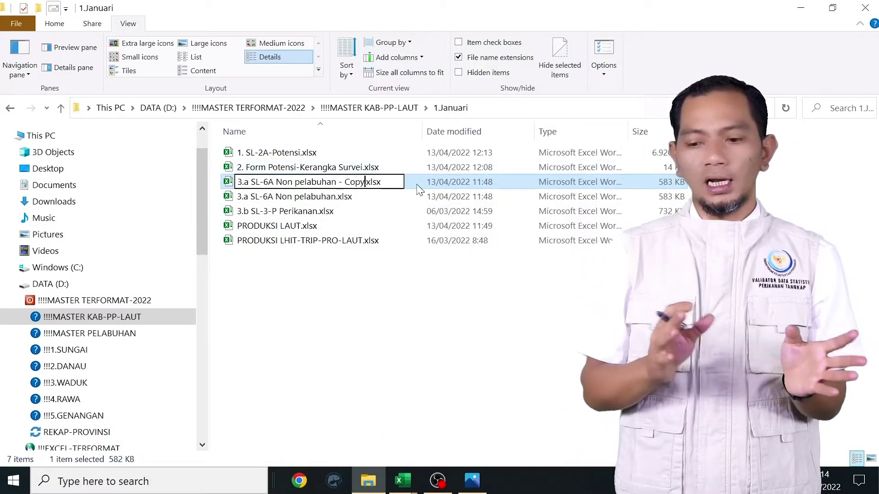
key(BackSpace)
key(BackSpace)
key(BackSpace)
key(BackSpace)
key(BackSpace)
key(BackSpace)
key(BackSpace)
key(BackSpace)
key(BackSpace)
key(BackSpace)
key(BackSpace)
key(BackSpace)
key(BackSpace)
key(BackSpace)
key(BackSpace)
key(BackSpace)
key(BackSpace)
key(BackSpace)
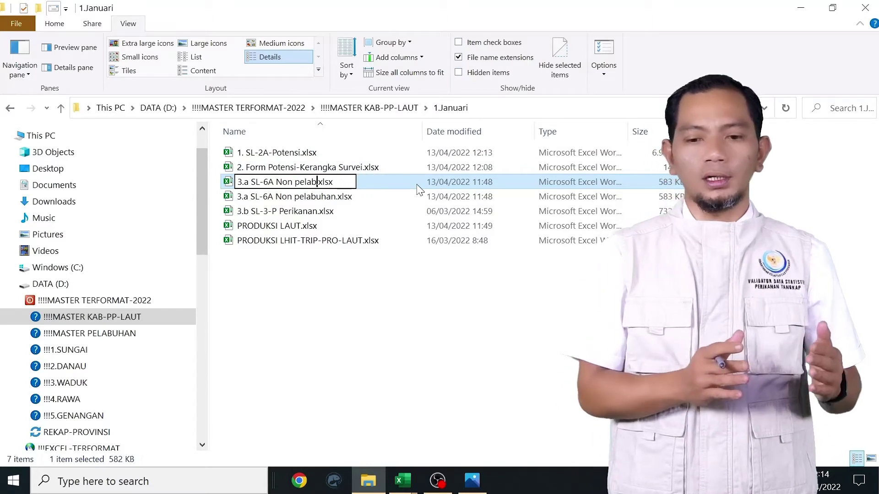
key(BackSpace)
key(BackSpace)
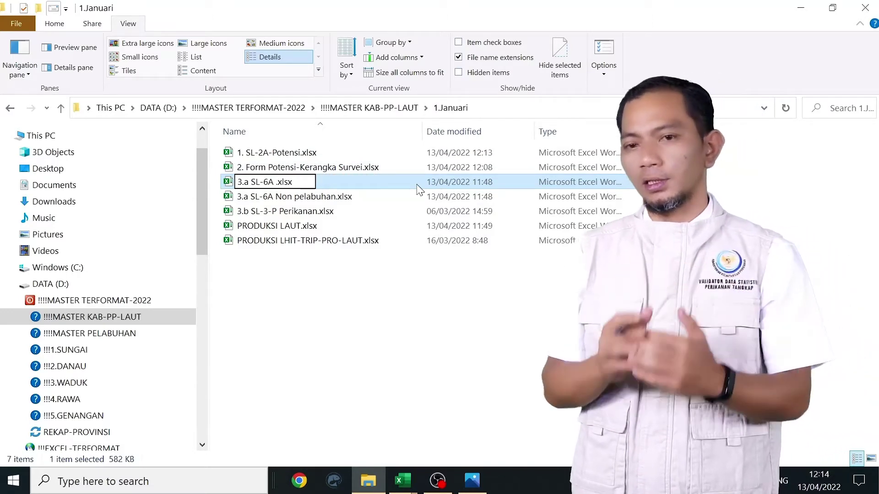
text([el)
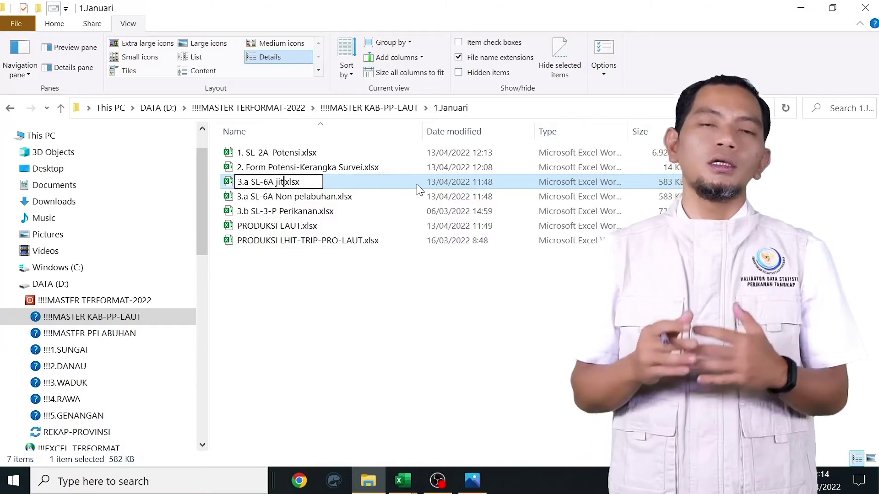
key(BackSpace)
key(BackSpace)
key(BackSpace)
text(JIT)
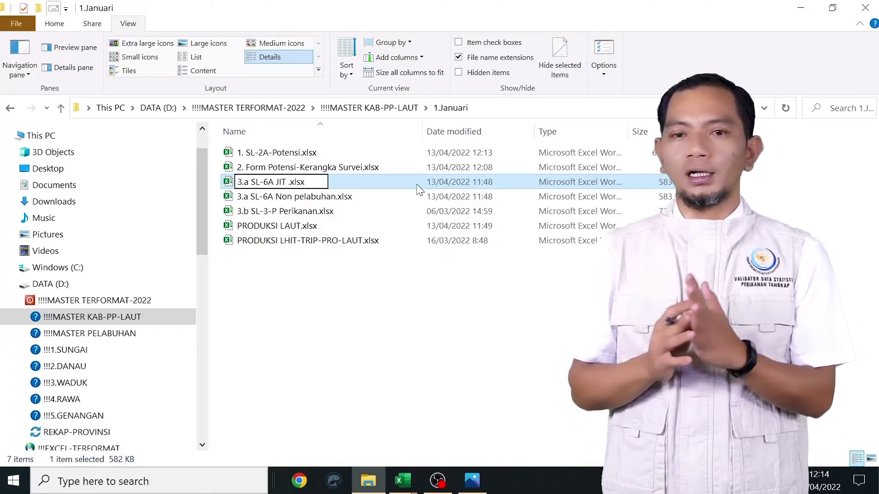
text( 5GT)
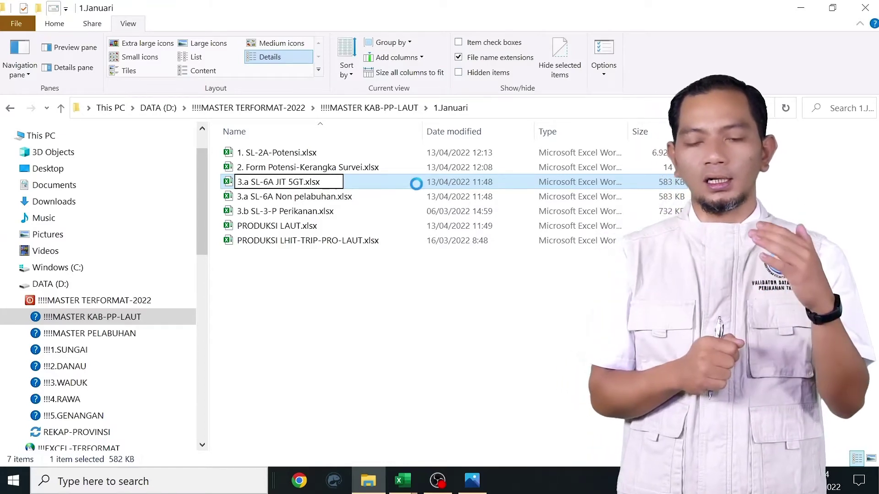
key(Return)
Make another copy of 3.a SL-6A Non pelabuhan.xlsx in the same folder.
right_click(368, 197)
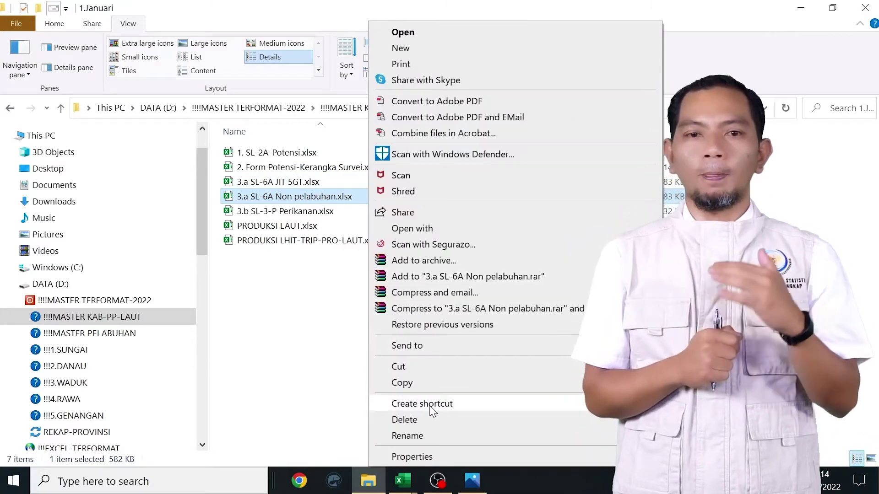
click(436, 384)
click(375, 339)
right_click(375, 338)
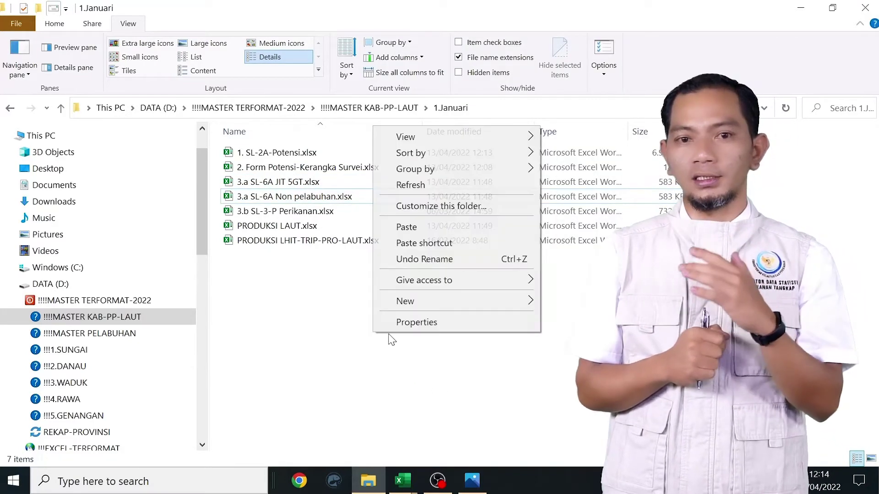
click(437, 227)
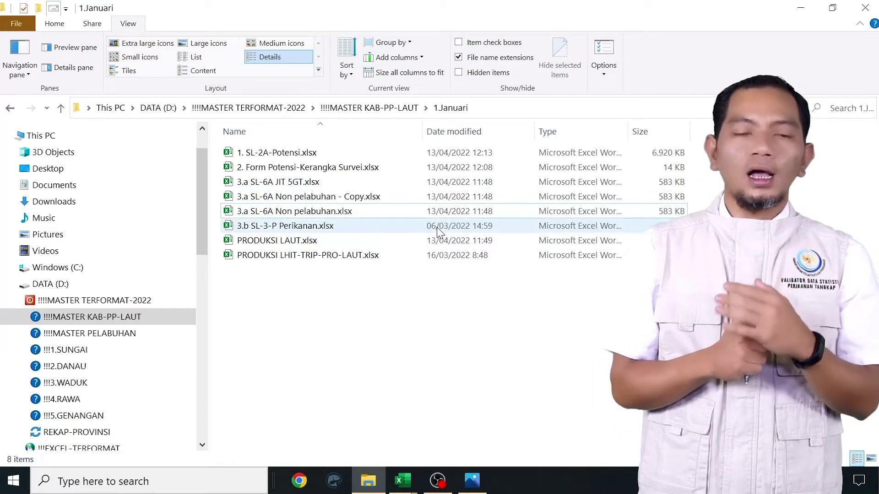
Rename the second SL-6A copy as 3.a SL-6A PS 5GT.xlsx.
right_click(409, 203)
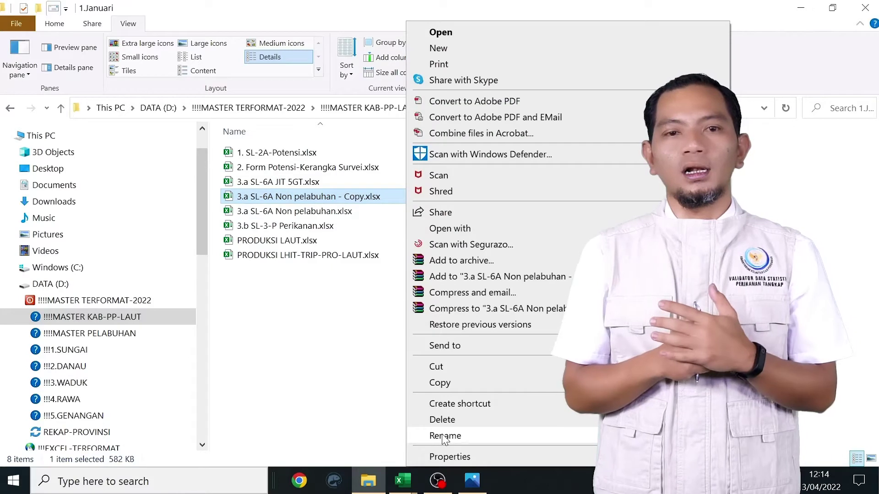
click(442, 436)
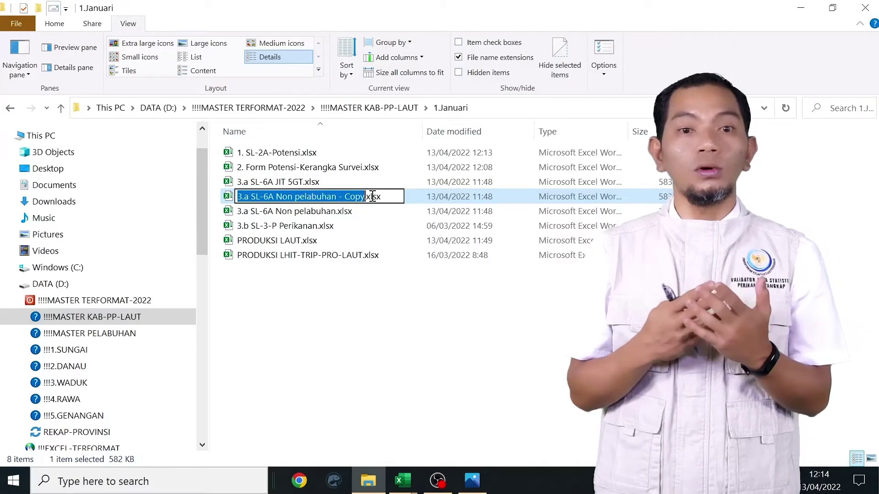
key(Right)
key(BackSpace)
key(BackSpace)
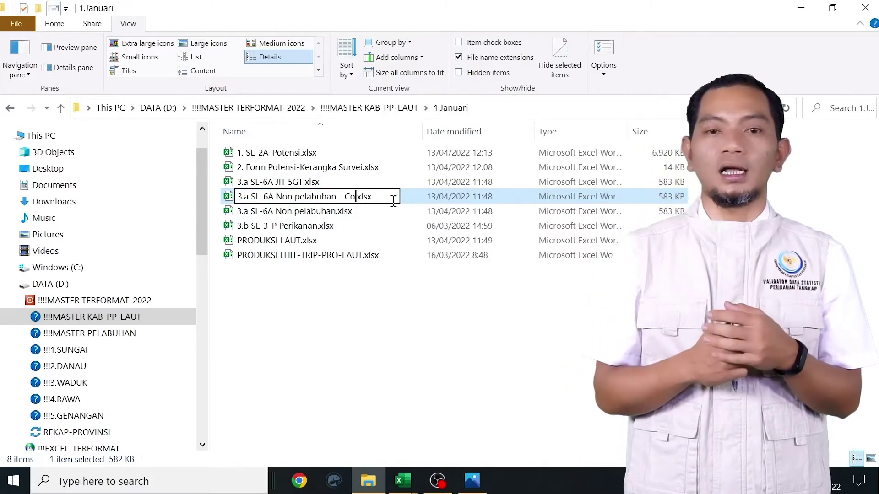
key(BackSpace)
key(BackSpace)
key(BackSpace)
key(BackSpace)
key(BackSpace)
key(BackSpace)
key(BackSpace)
key(BackSpace)
key(BackSpace)
key(BackSpace)
key(BackSpace)
key(BackSpace)
key(BackSpace)
key(BackSpace)
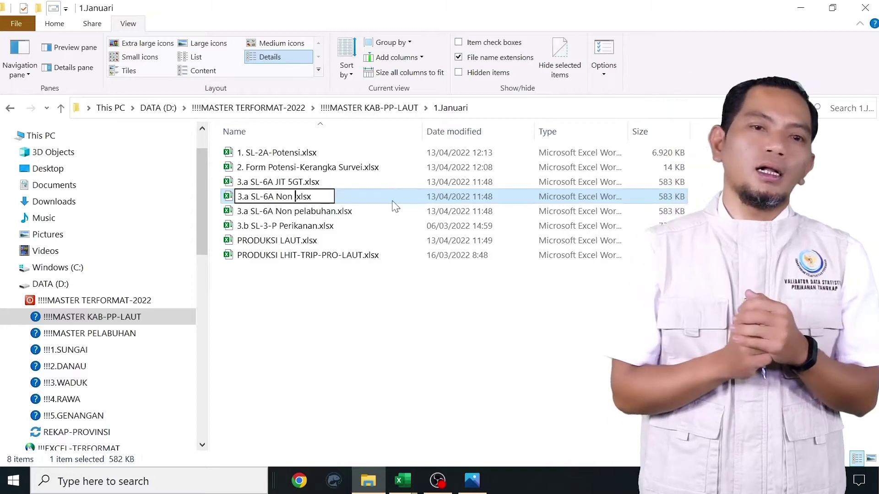
key(BackSpace)
key(BackSpace)
key(BackSpace)
key(BackSpace)
text(PS 5GT)
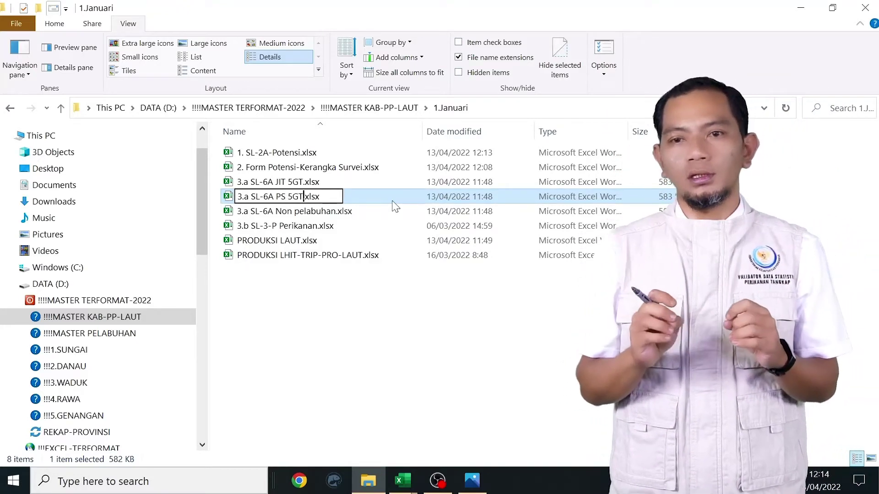
key(Return)
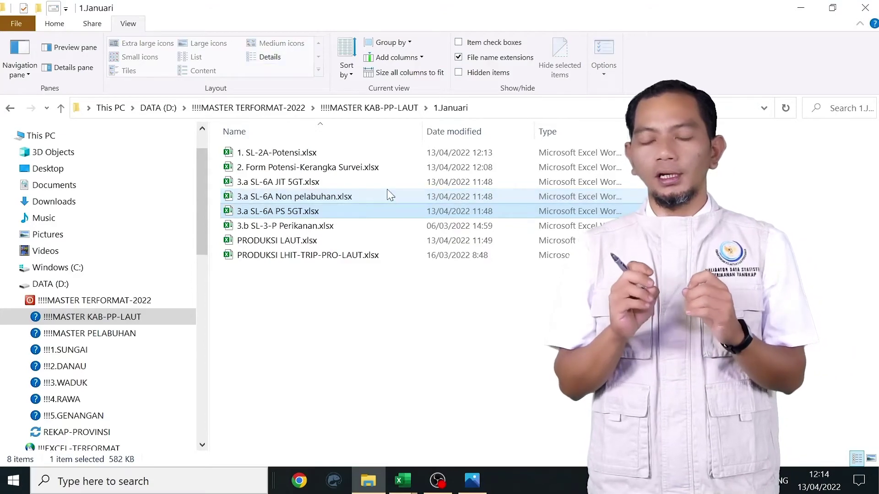
Select the two files 3.a SL-6A JIT 5GT.xlsx and 3.a SL-6A PS 5GT.xlsx together.
click(382, 181)
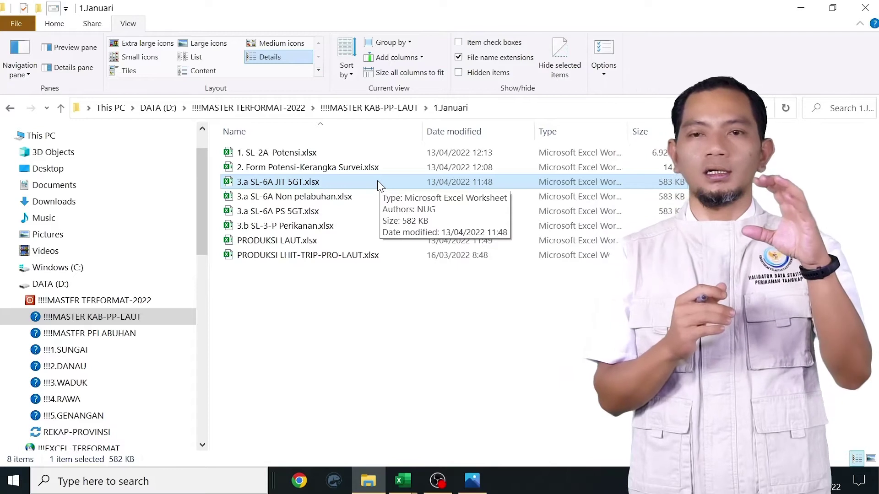
ctrl+click(346, 215)
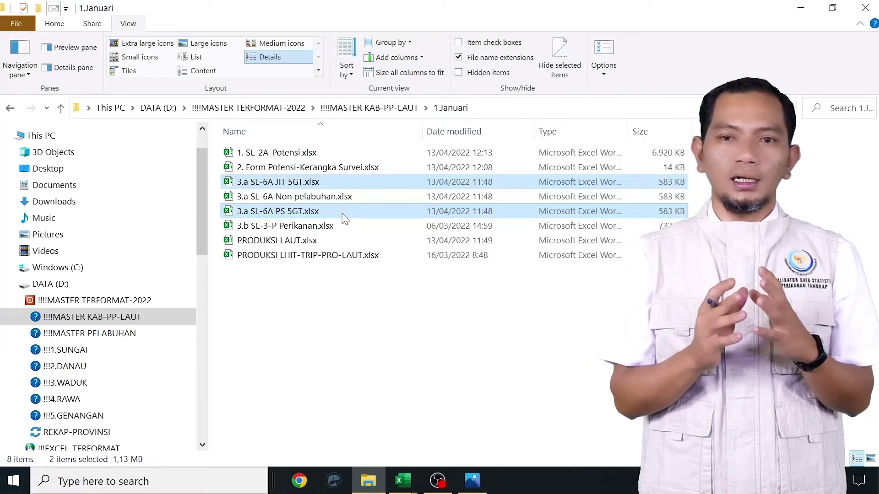
Open 3.a SL-6A JIT 5GT.xlsx and show its ISIAN sheet.
click(355, 182)
double_click(352, 179)
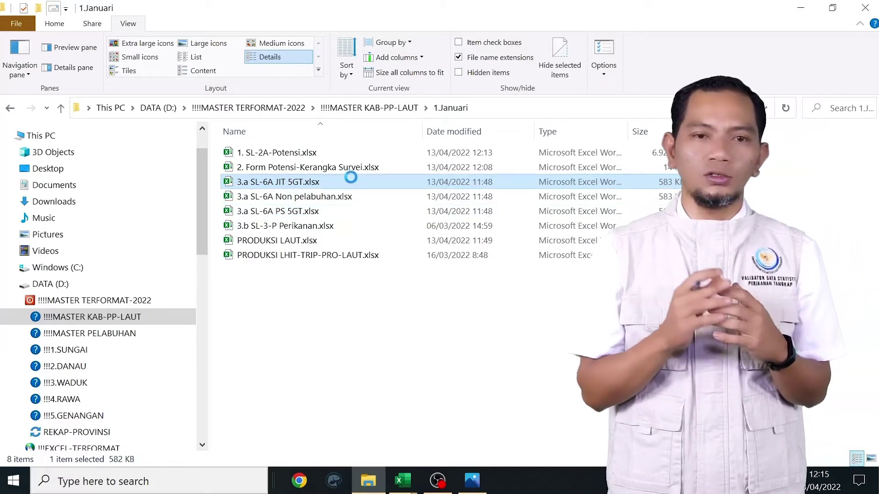
right_click(352, 182)
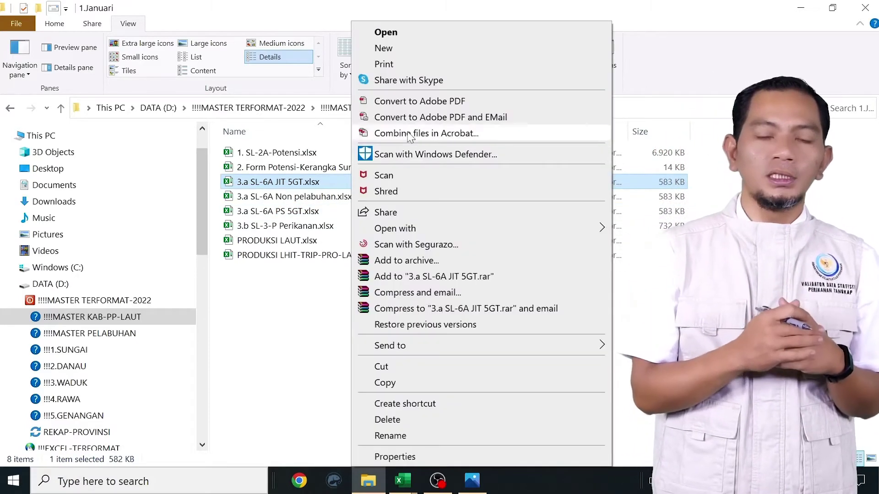
click(452, 60)
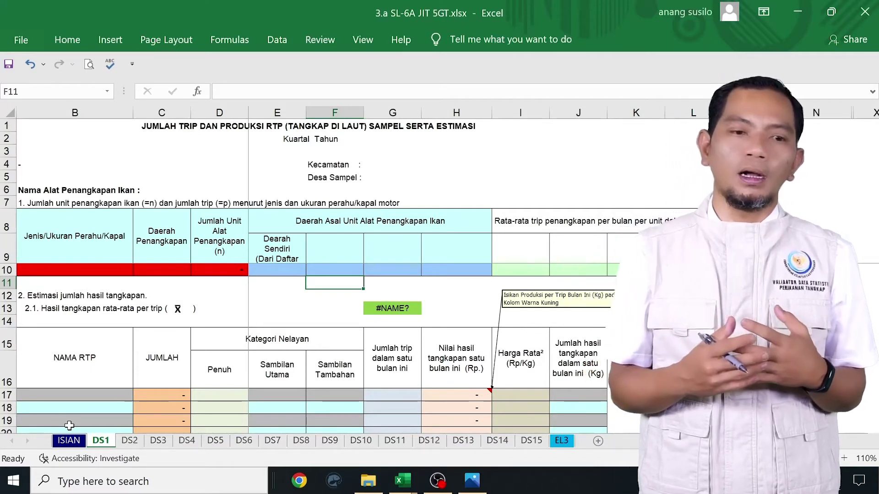
click(68, 440)
mouse_move(377, 483)
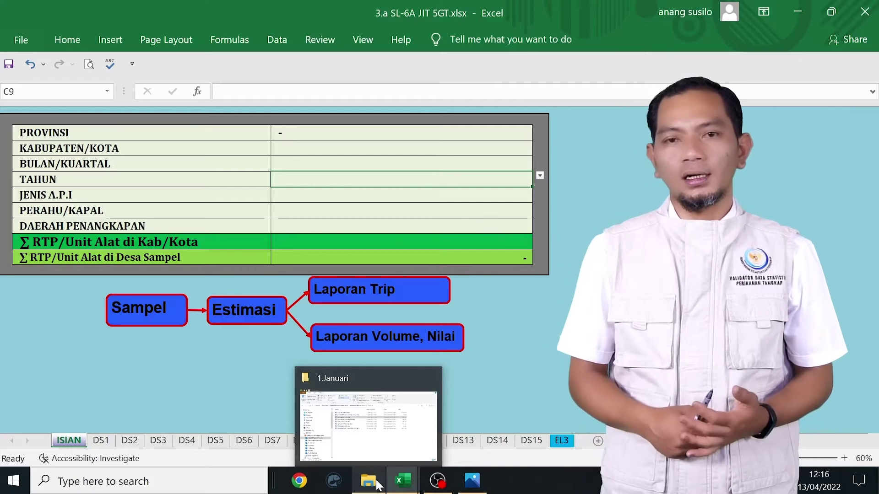
Set the ISIAN header to Provinsi : Jawa Timur, Kabupaten Pacitan, Januari/I and year 2022.
click(378, 132)
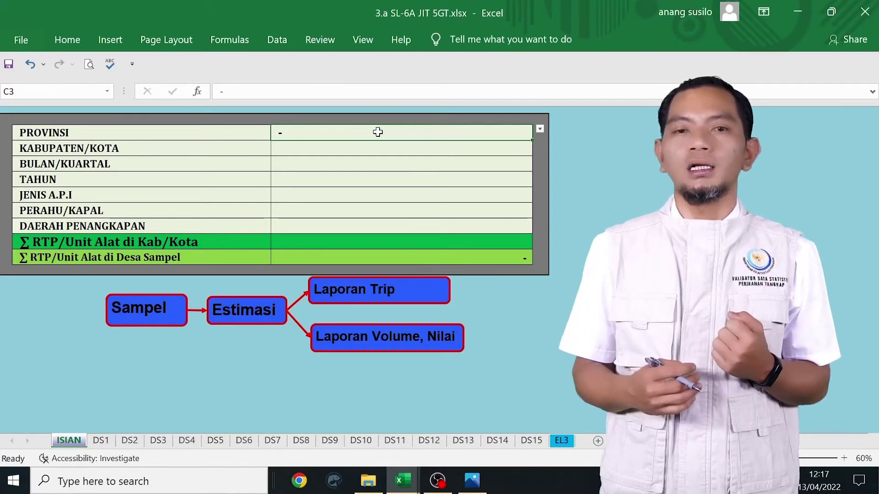
click(540, 130)
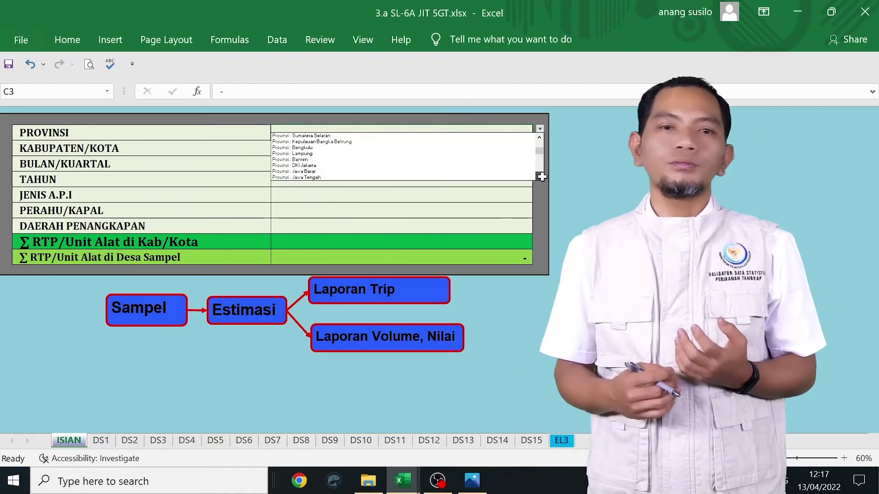
scroll(529, 174, down, 1)
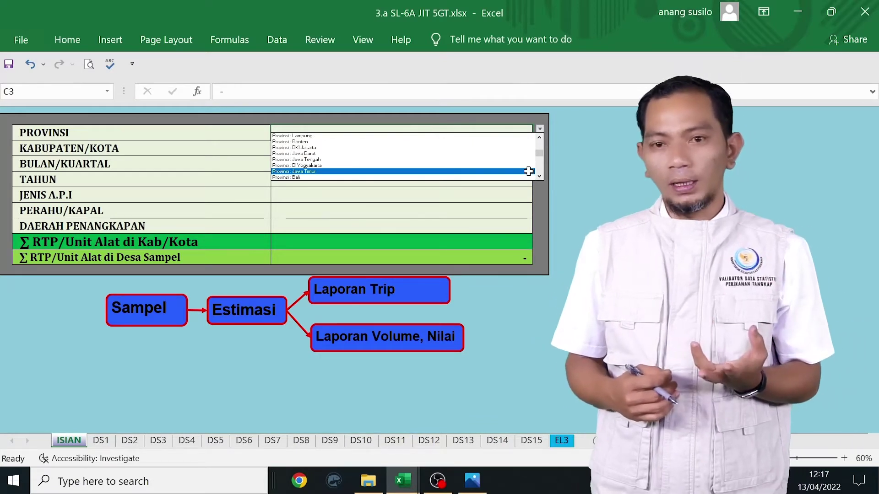
click(529, 171)
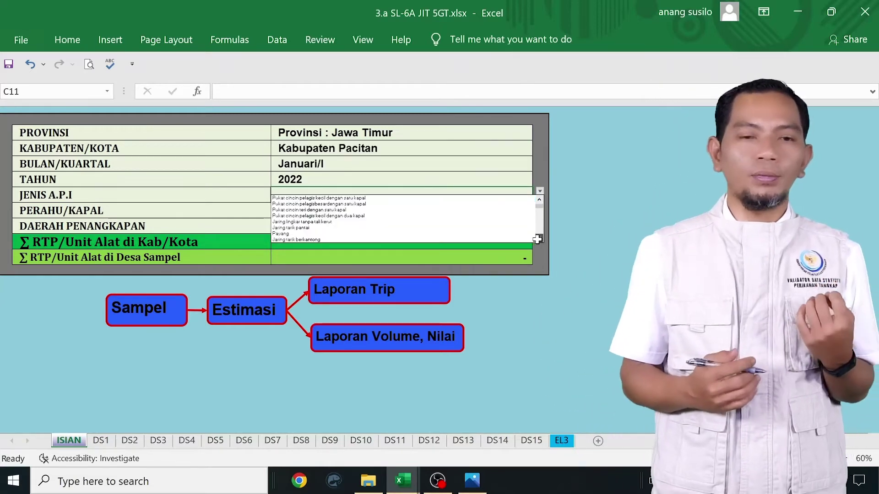
Set the gear type to Jaring insang tetap, the vessel to Motor Tempel < 5 GT and the fishing area to WPP-NRI 711.
scroll(537, 238, down, 1)
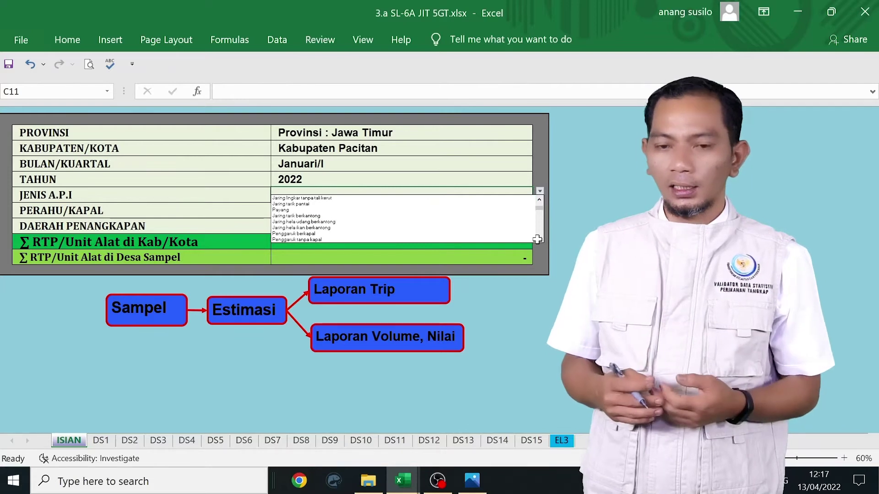
click(538, 239)
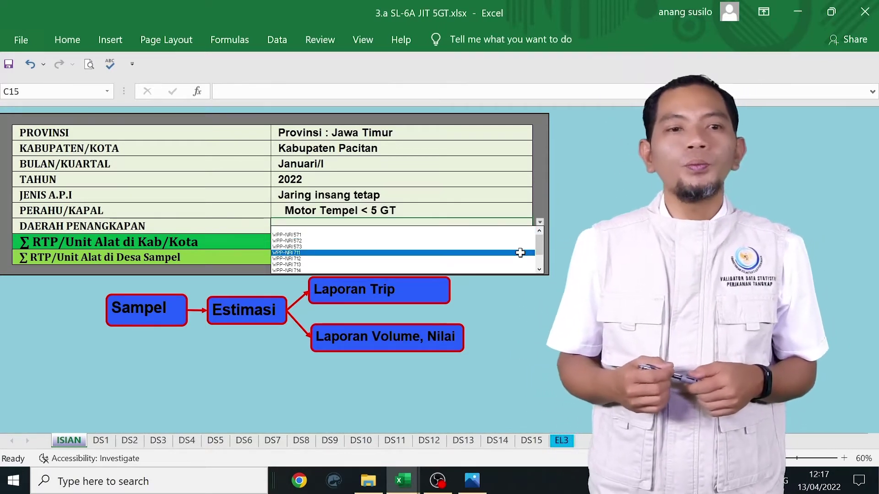
click(520, 252)
Enter 3 as the number of RTP/gear units in the Kab/Kota on the ISIAN sheet.
click(491, 242)
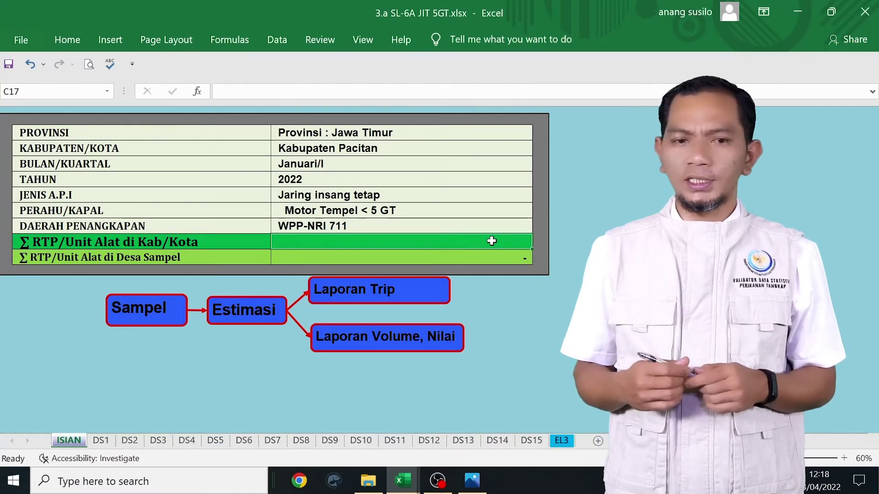
text(3)
key(Return)
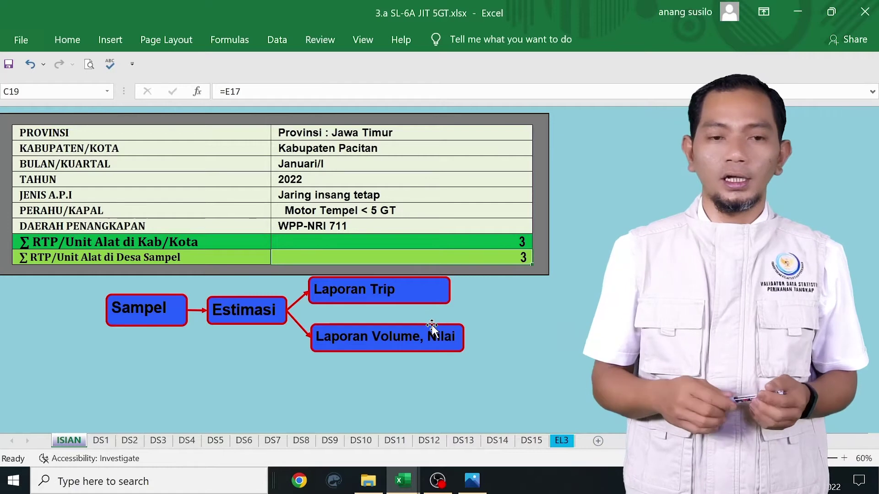
On sheet DS1, enter 3 as the number of gear units from the village's own area in cell E10.
key(ctrl+Page_Down)
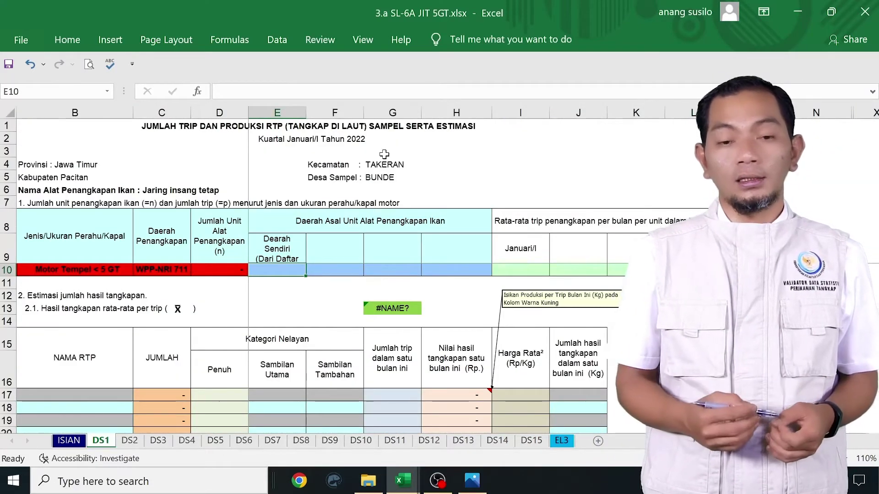
click(383, 177)
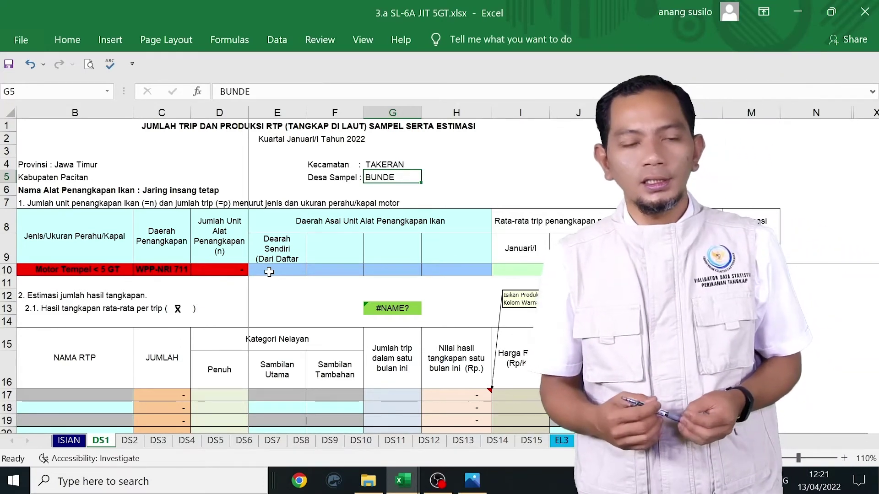
click(269, 272)
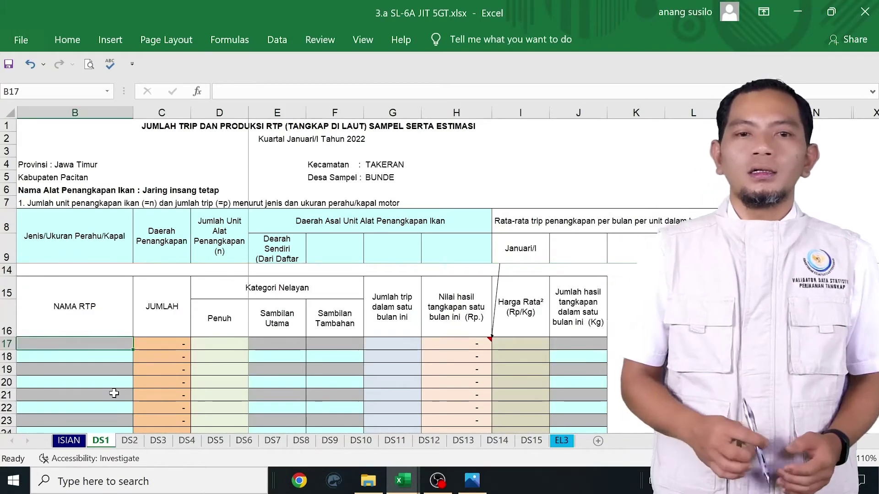
scroll(114, 392, down, 1)
scroll(115, 392, up, 1)
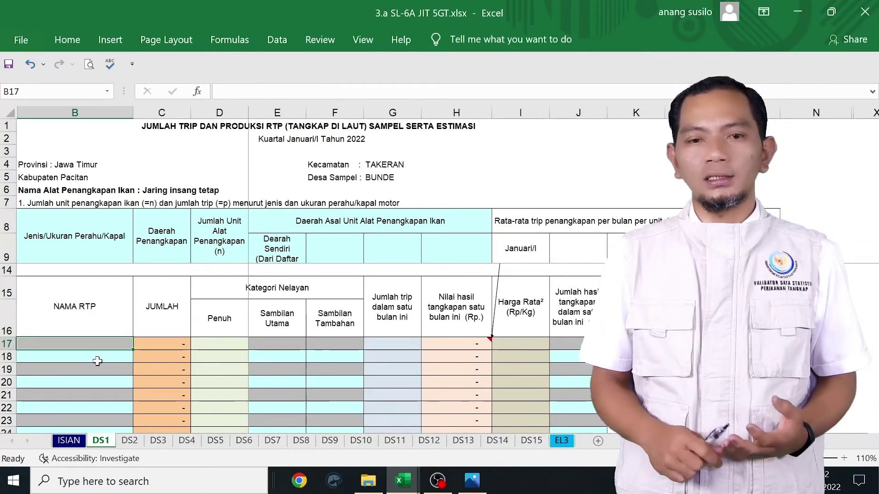
scroll(98, 361, up, 2)
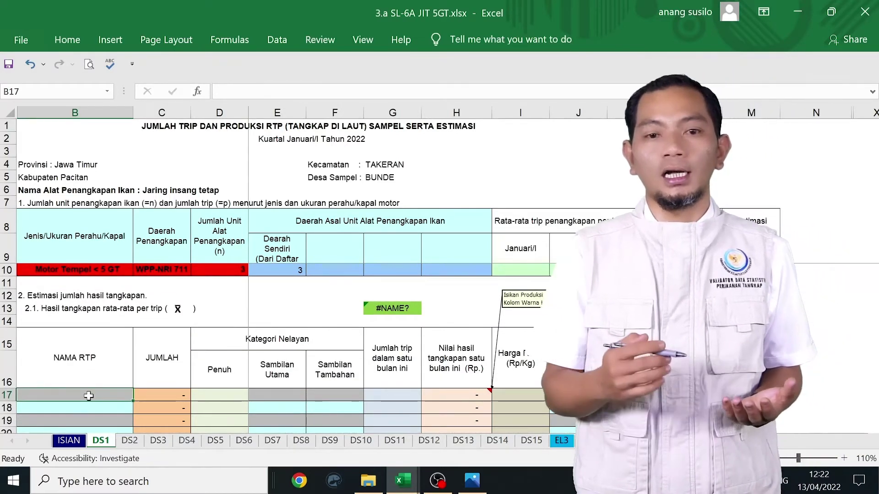
click(289, 271)
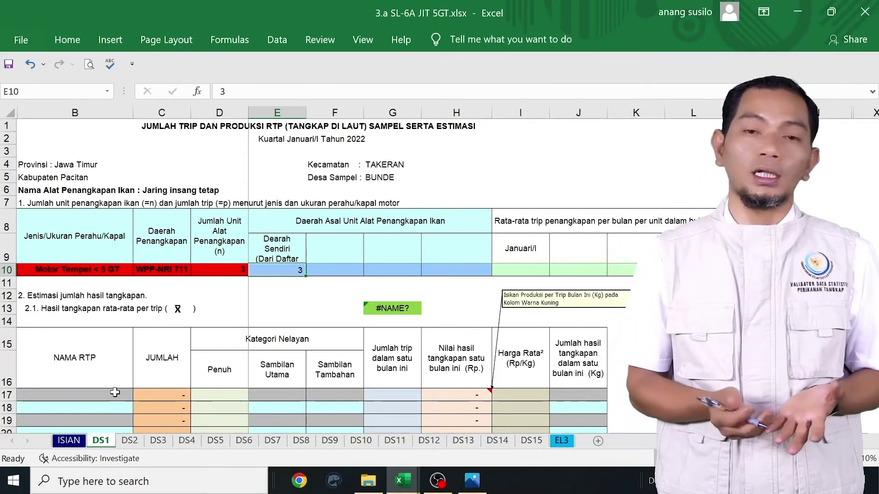
Enter the names of the three sampled RTP owners in the NAMA RTP column, rows 17 to 19.
click(119, 390)
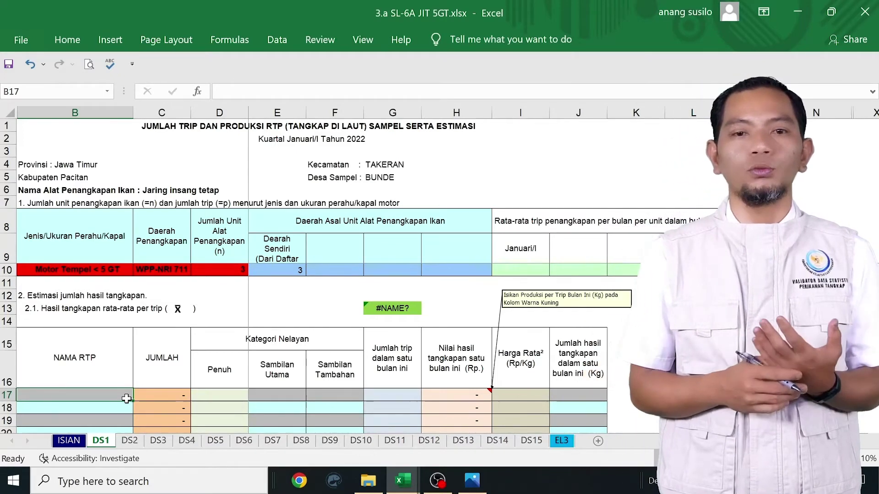
text(SUMARTO)
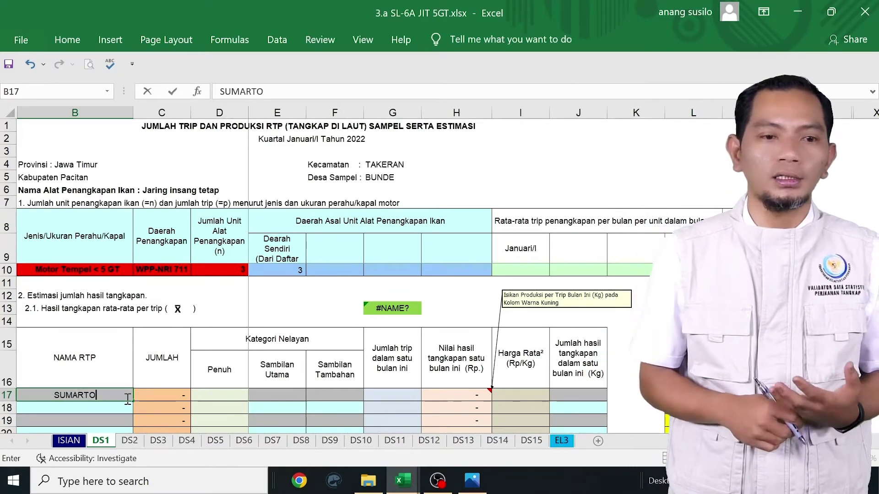
key(Return)
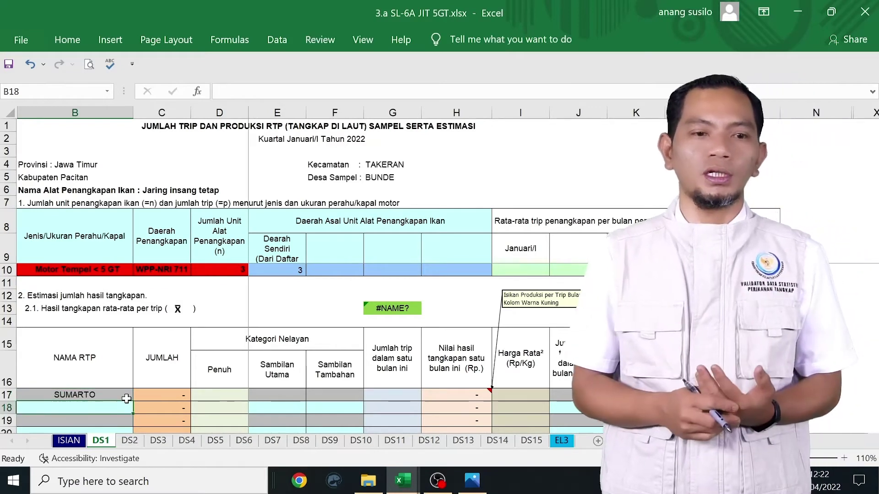
text(SETIAWAN)
key(Return)
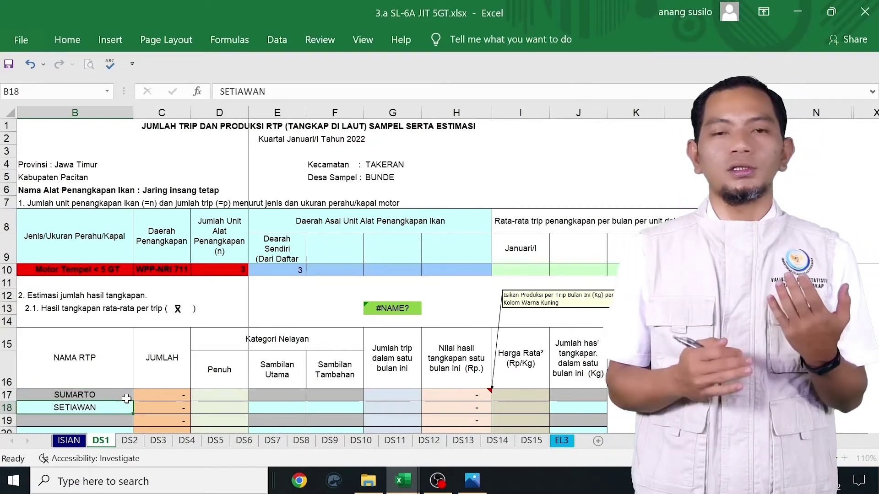
text(YOVAN)
key(Return)
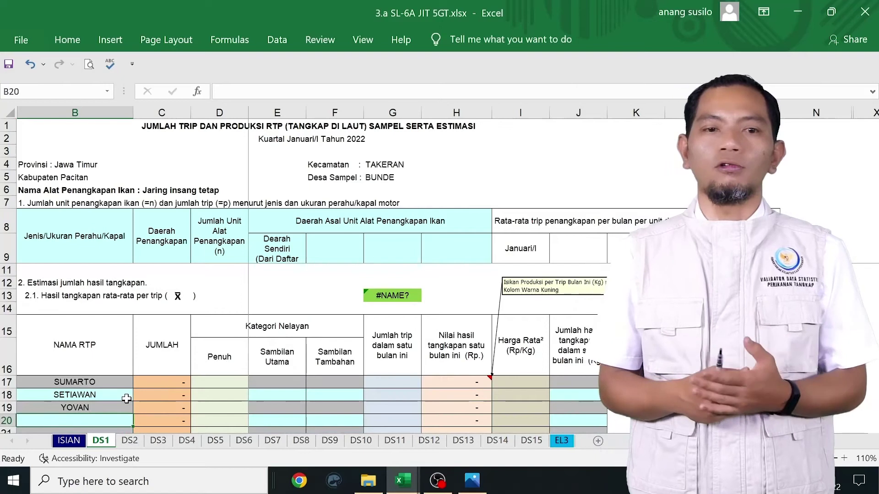
Enter 1 full-time fisher (Penuh) for each of the three RTPs in rows 17 to 19.
click(237, 381)
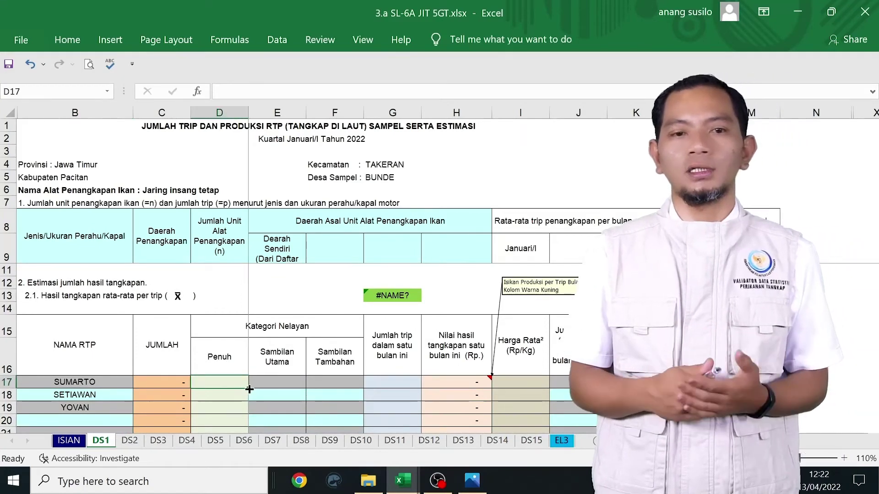
text(1)
key(Return)
text(1)
key(Return)
text(1)
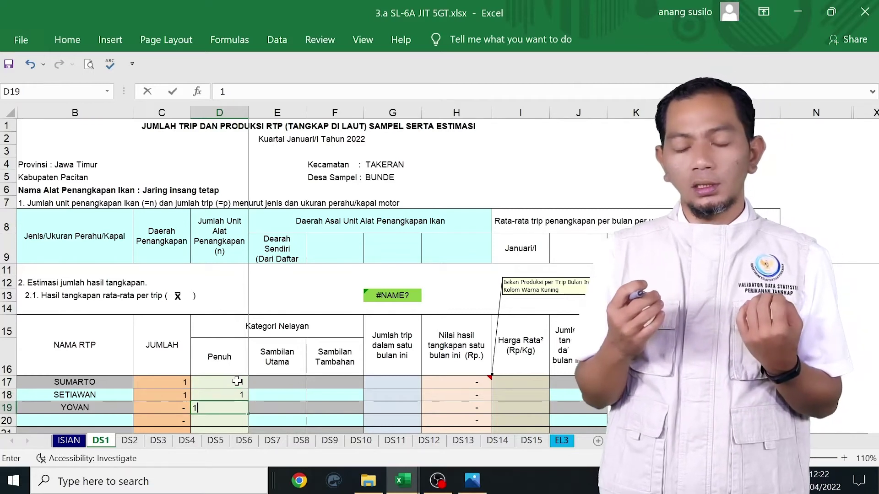
key(Return)
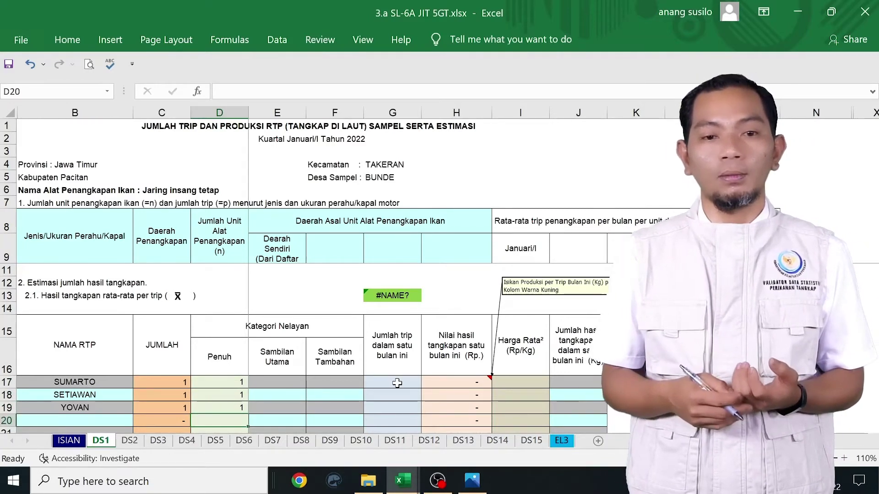
Enter this month's trip counts of 10, 14 and 20 for the three RTPs in G17 to G19.
click(396, 383)
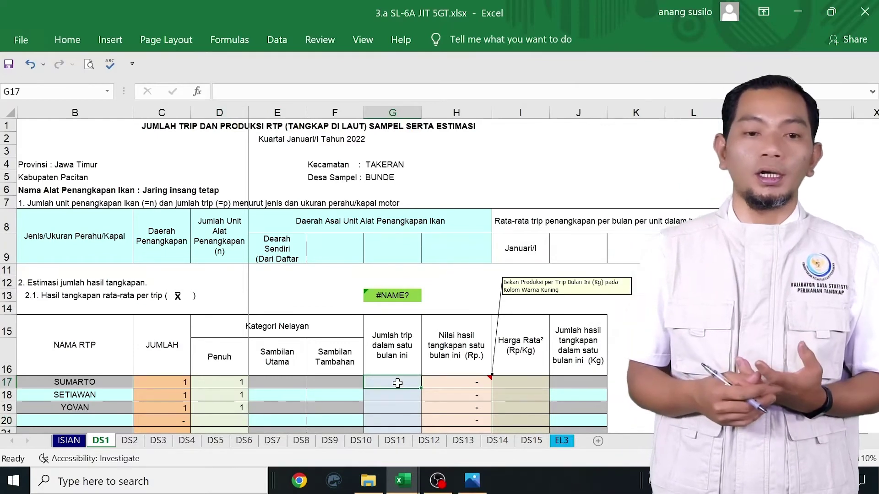
click(224, 379)
click(229, 393)
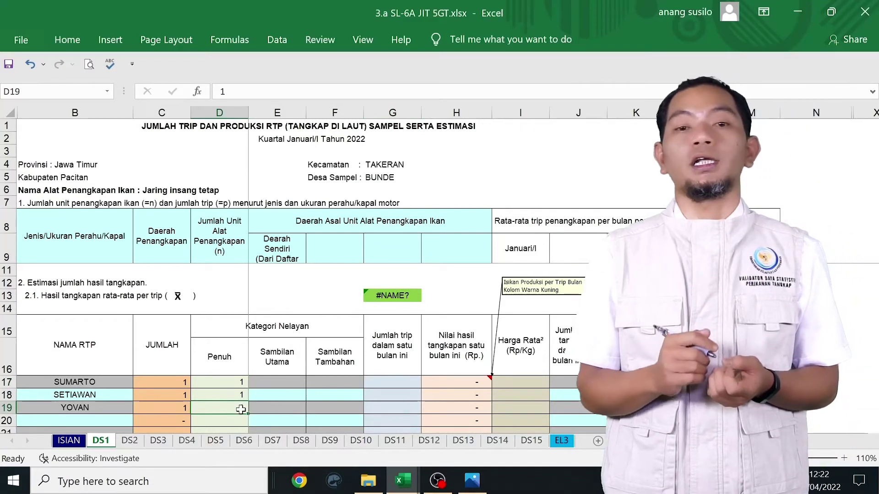
click(397, 379)
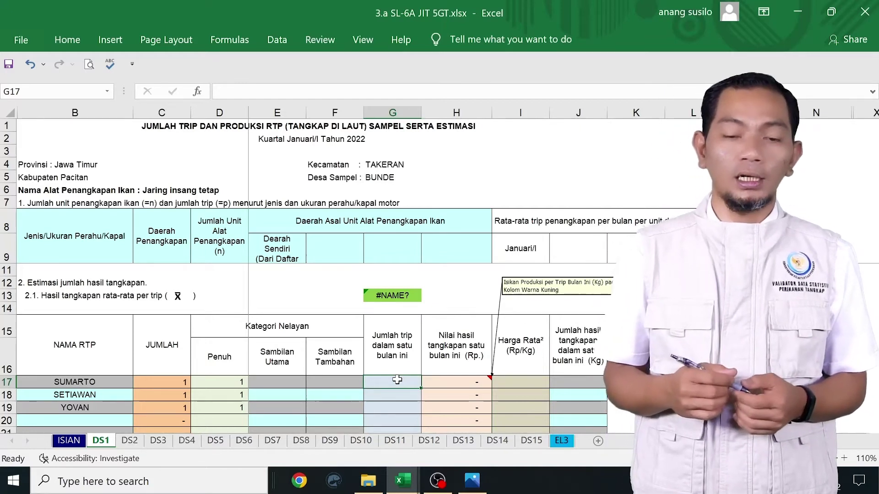
text(10)
click(397, 395)
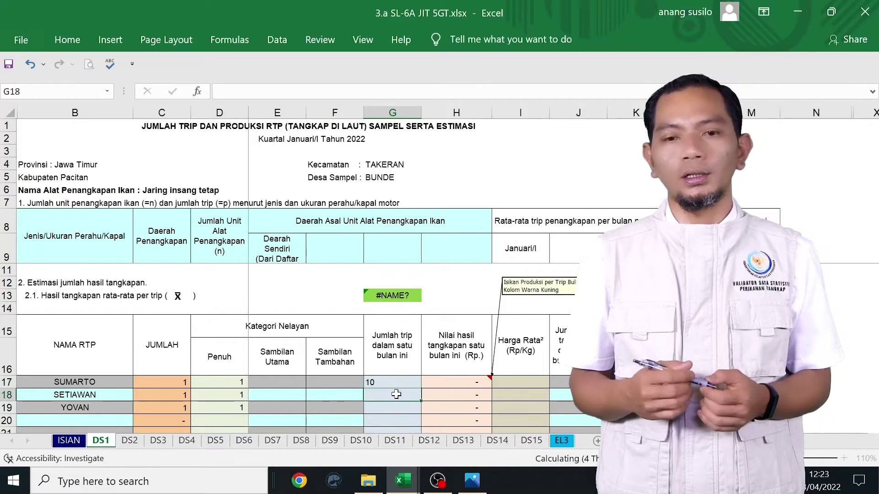
text(14)
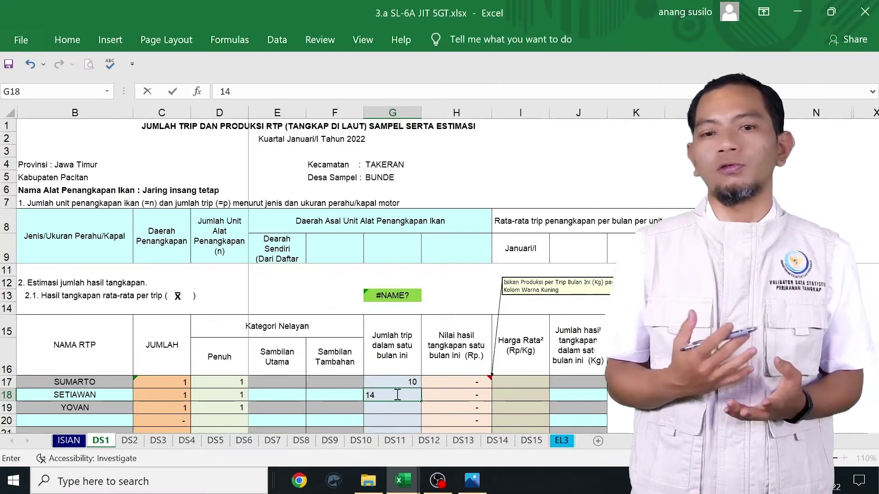
key(Return)
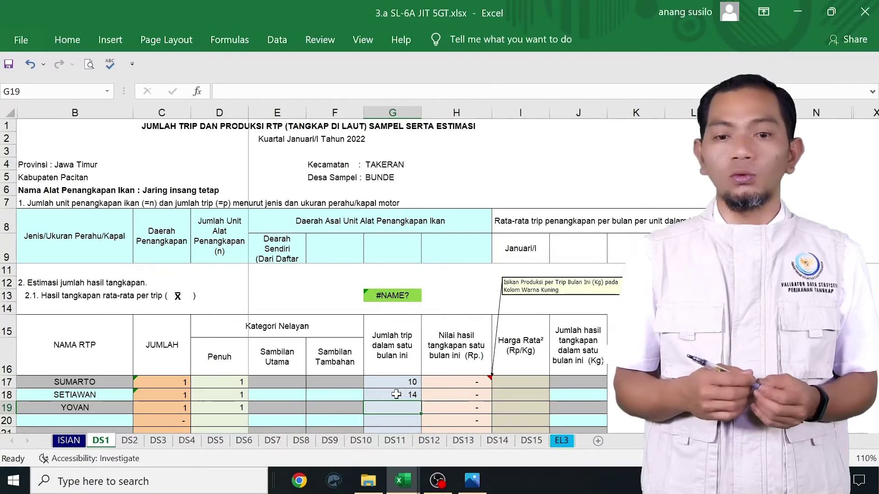
text(20)
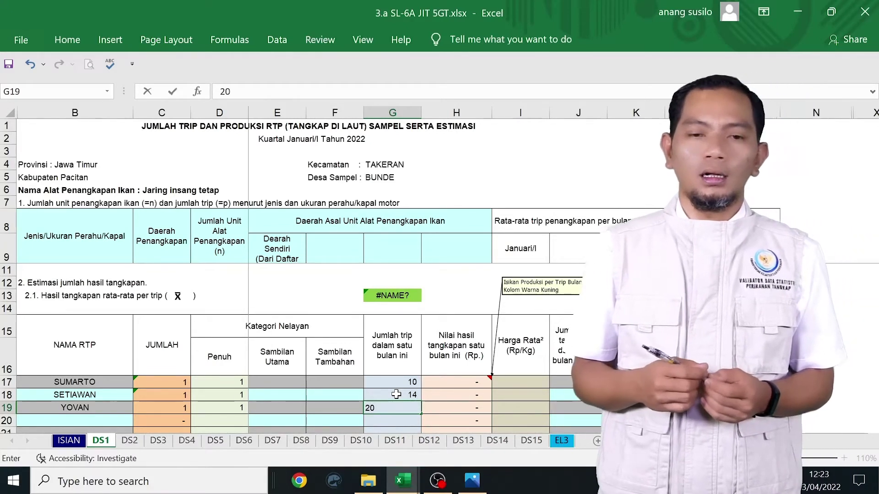
key(Return)
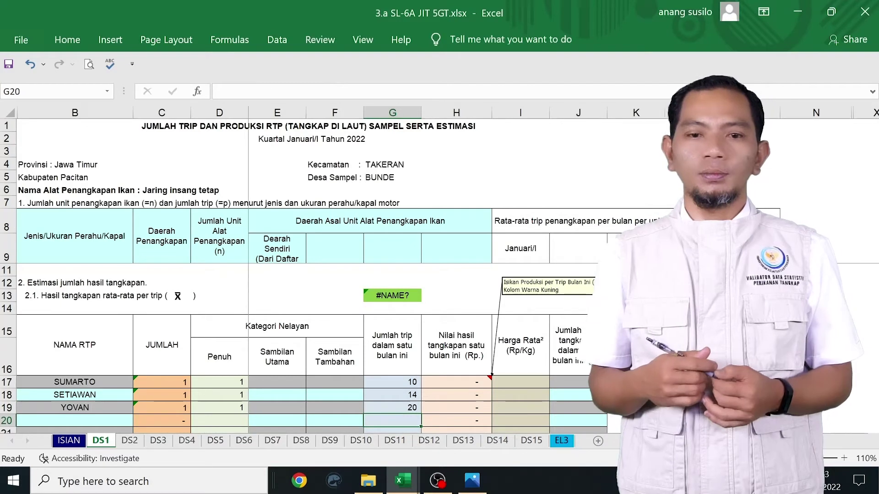
Enter this month's production per trip as 10, 15 and 10 kg for the three RTPs in L17 to L19.
click(693, 382)
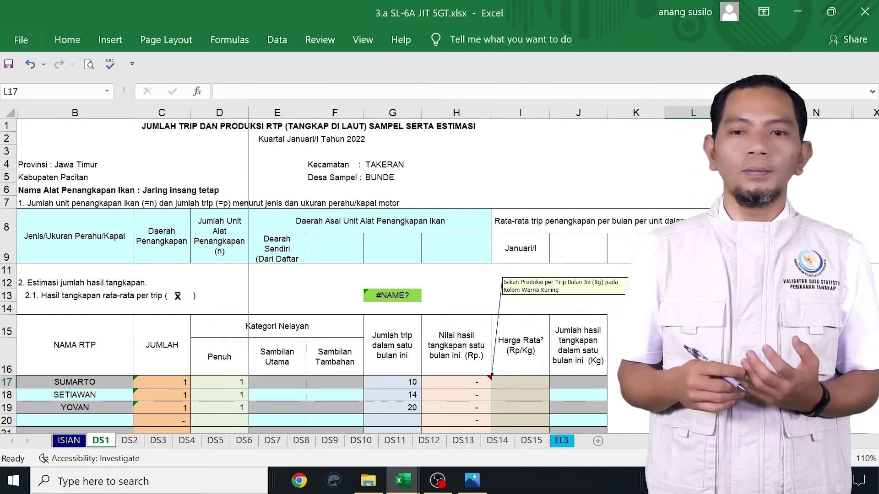
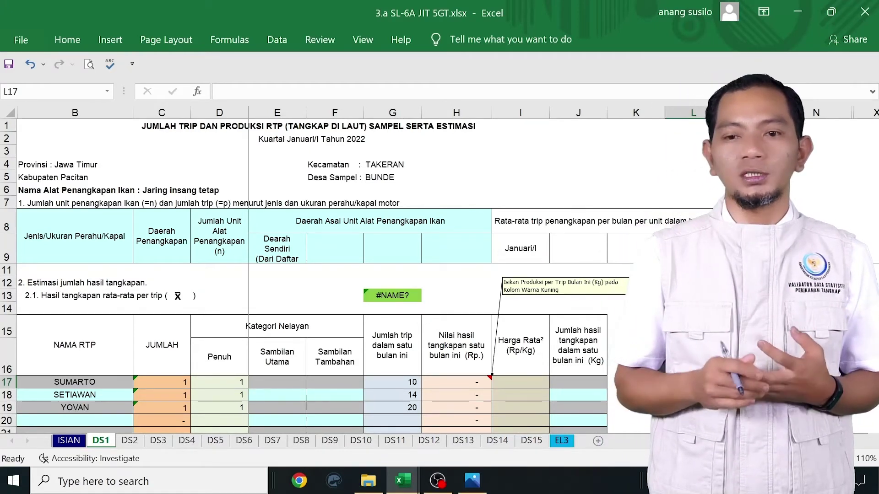
text(10)
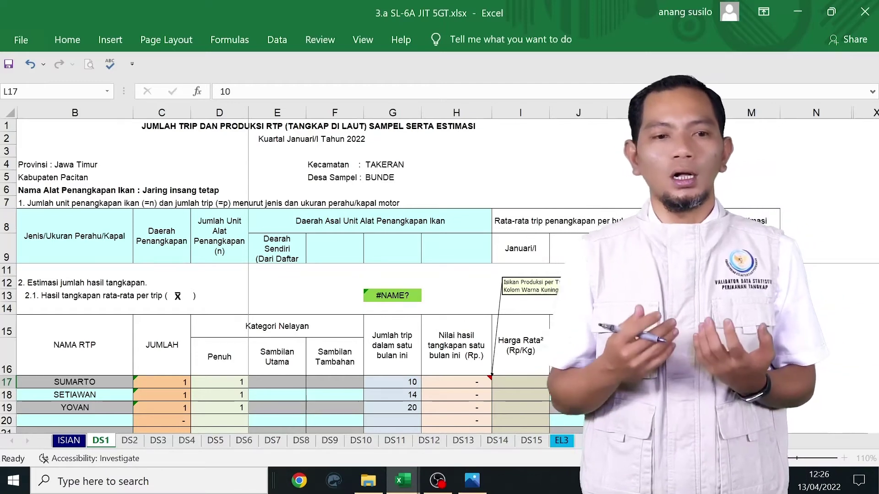
key(Return)
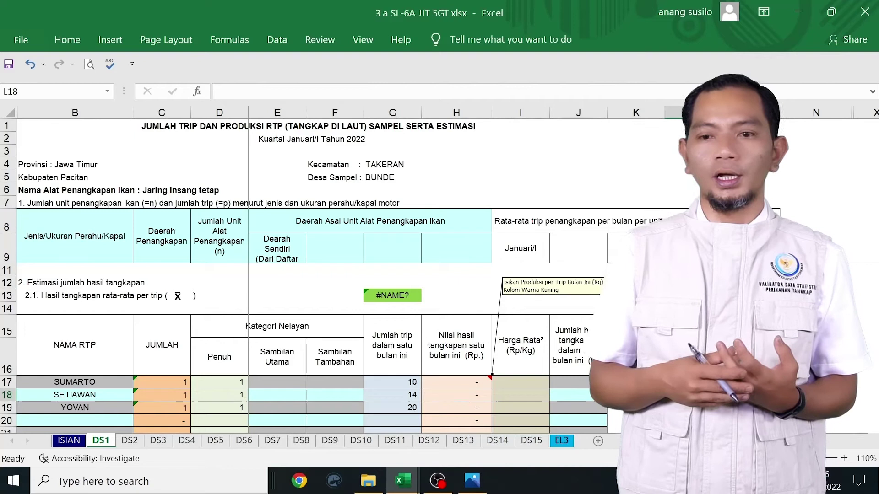
text(15)
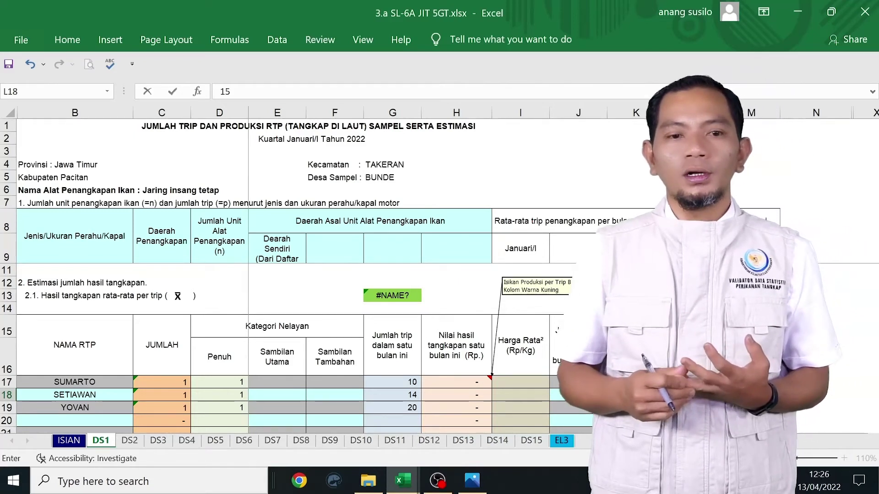
key(Return)
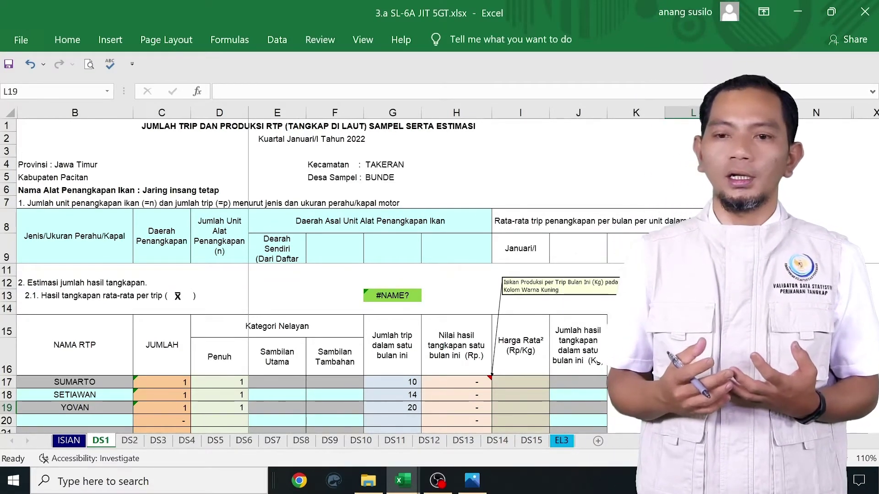
text(1)
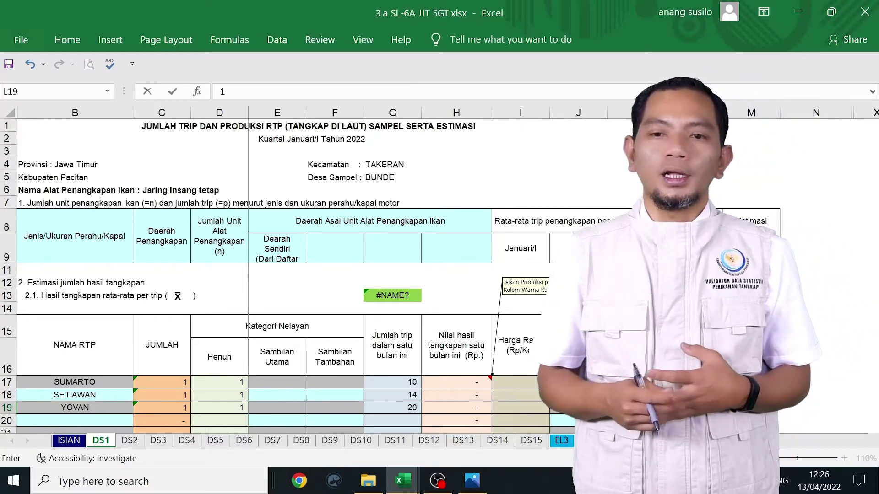
key(Return)
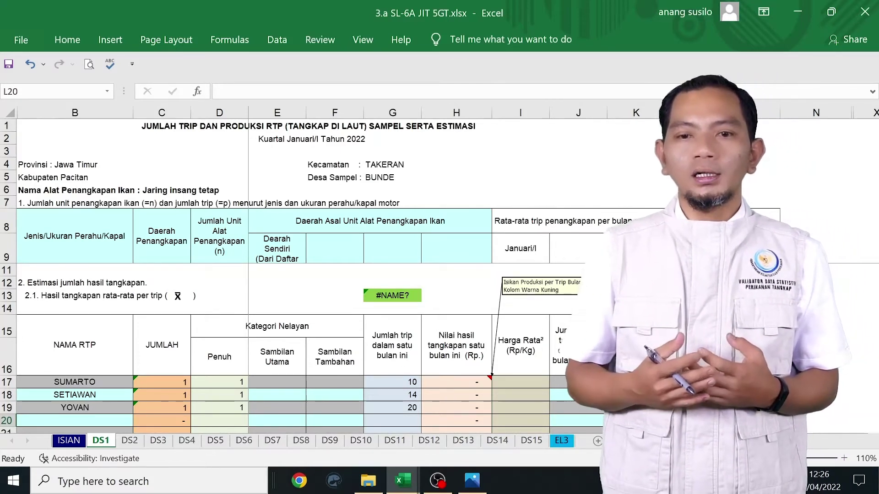
Enter average prices (Harga Rata²) of 15000, 17000 and 18000 Rp/Kg for the three RTPs in I17 to I19.
click(520, 373)
click(518, 380)
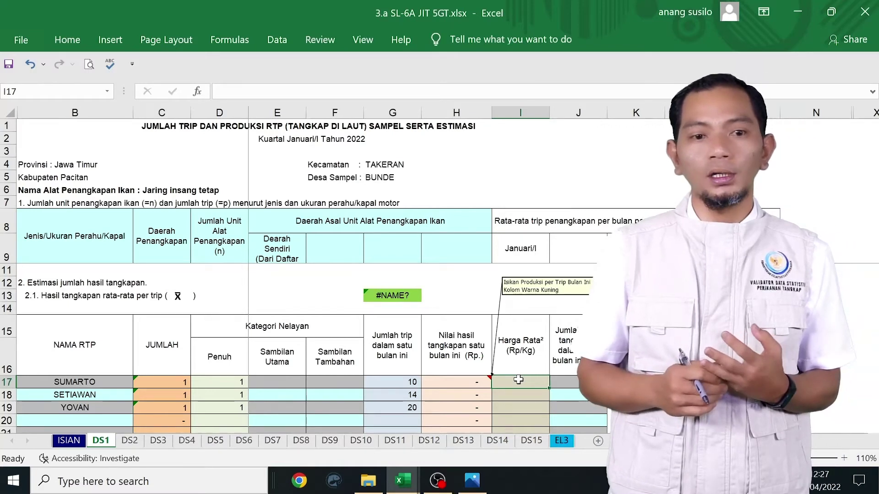
key(Down)
text(17.000)
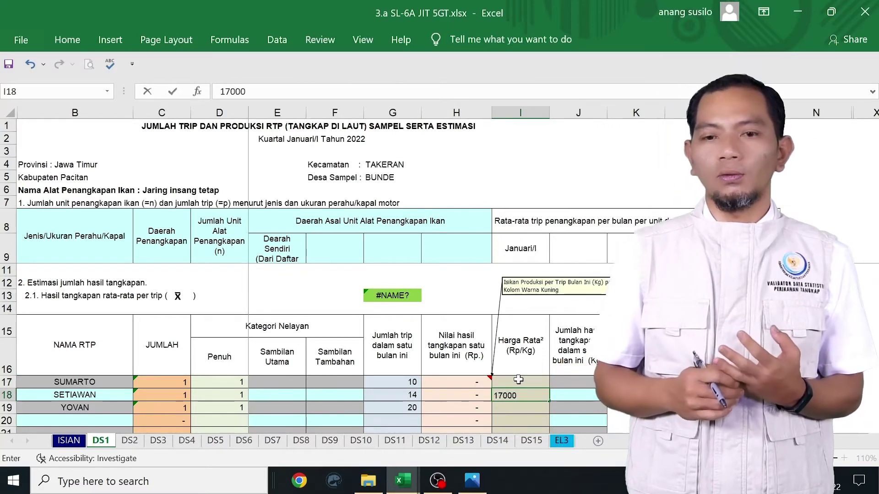
key(Return)
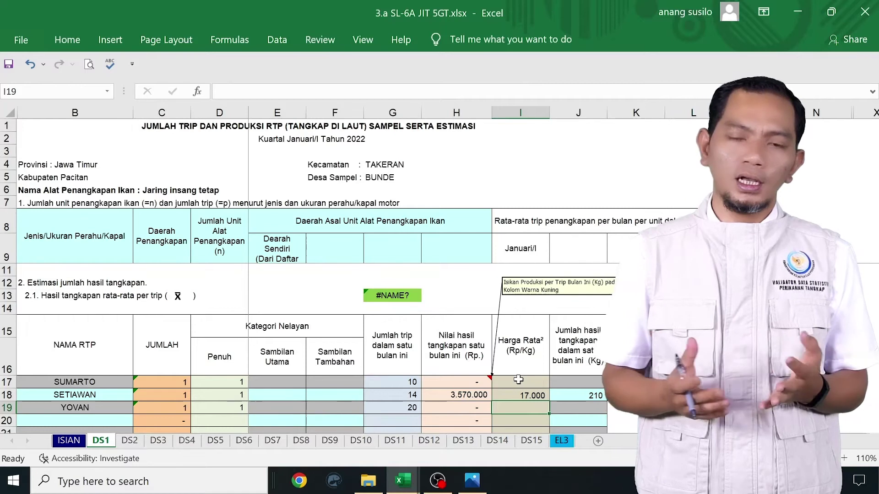
text(1)
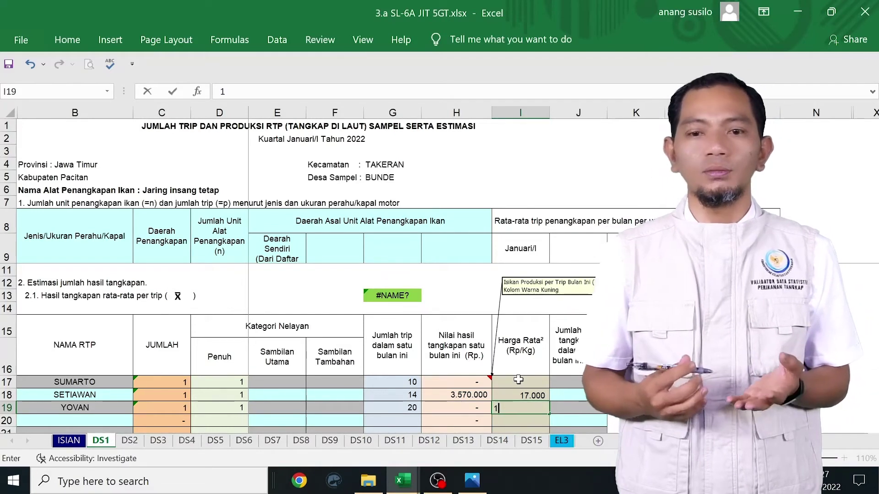
text(8.000)
key(Up)
key(Up)
key(Up)
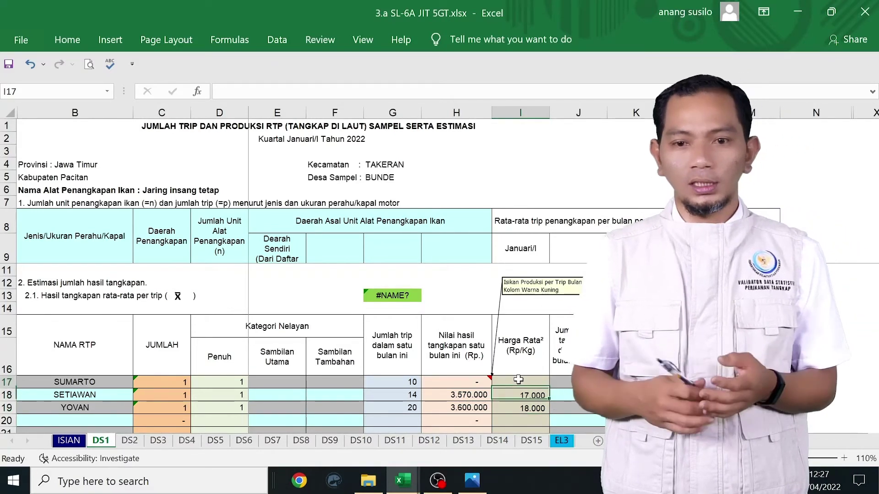
click(518, 379)
text(15000)
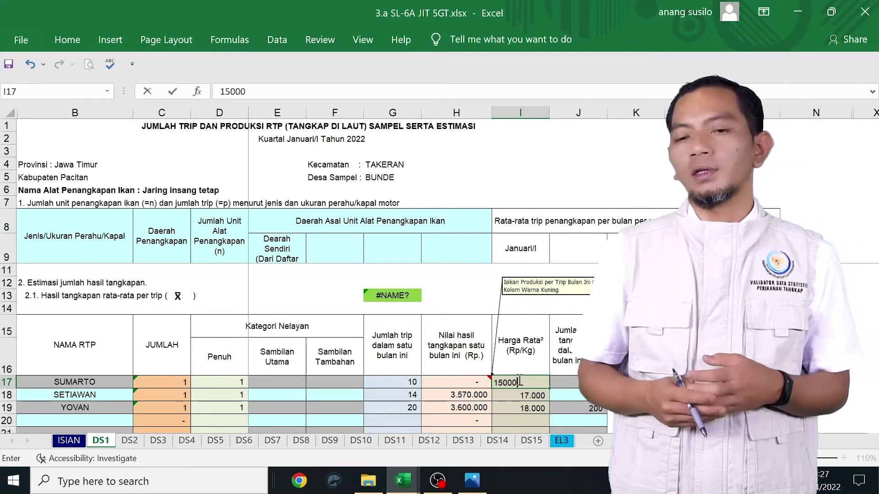
key(Return)
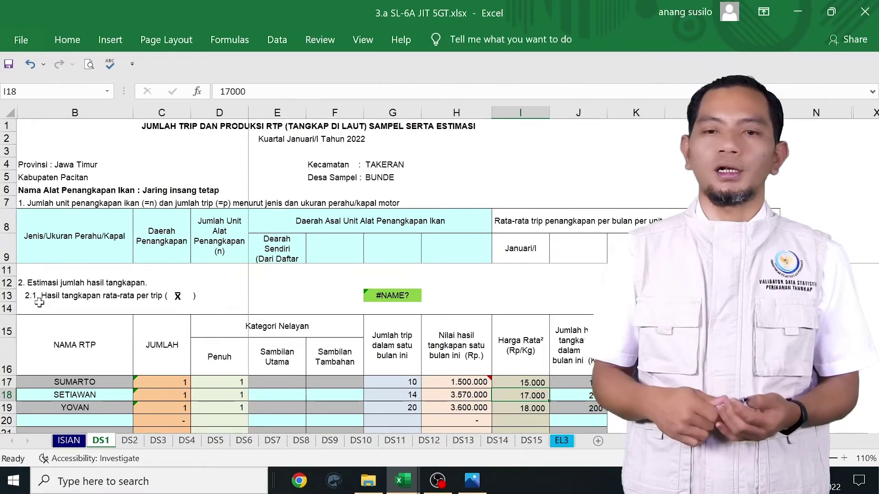
Replace the divisor n with 3 in the G13 formula so it reads =SUM(G17:G31)/3.
click(39, 302)
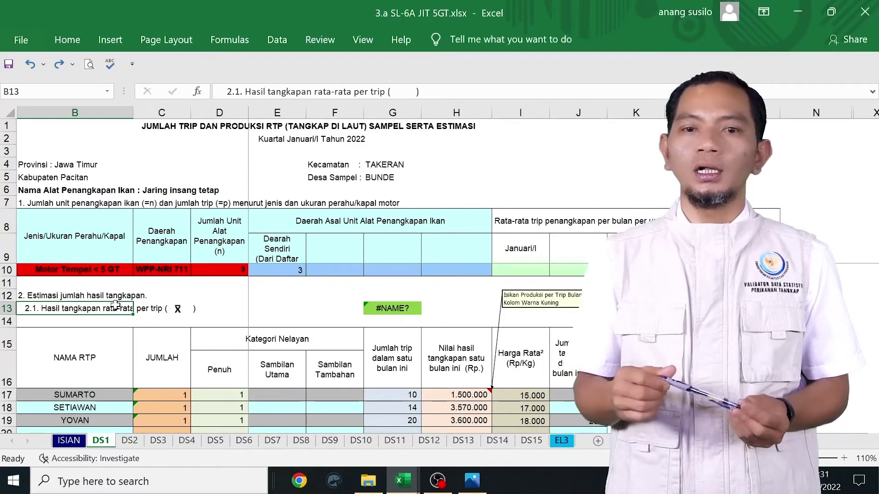
click(387, 310)
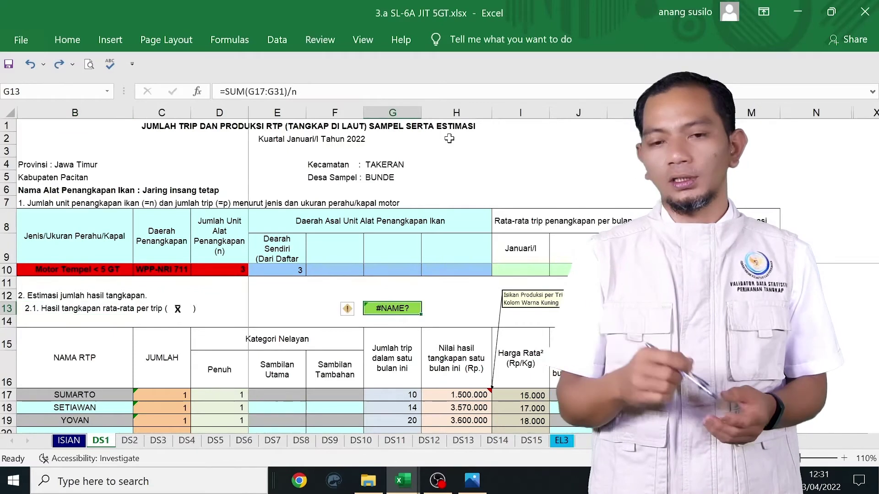
click(311, 86)
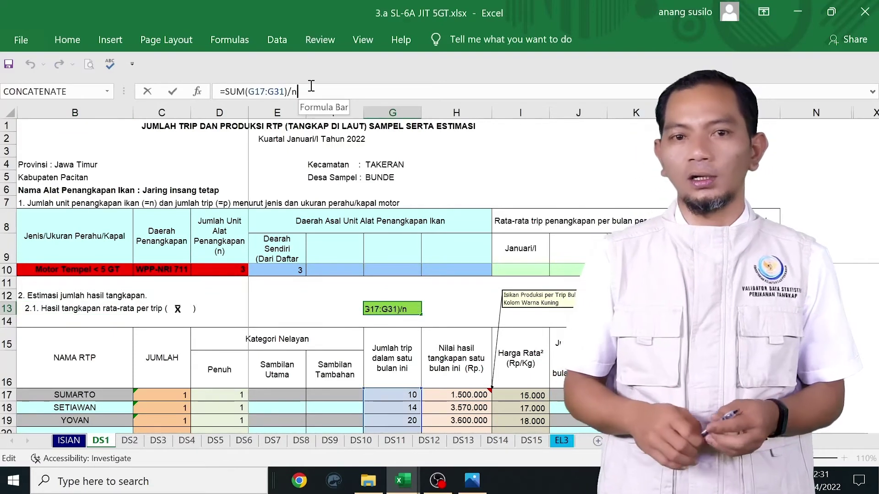
key(shift+Left)
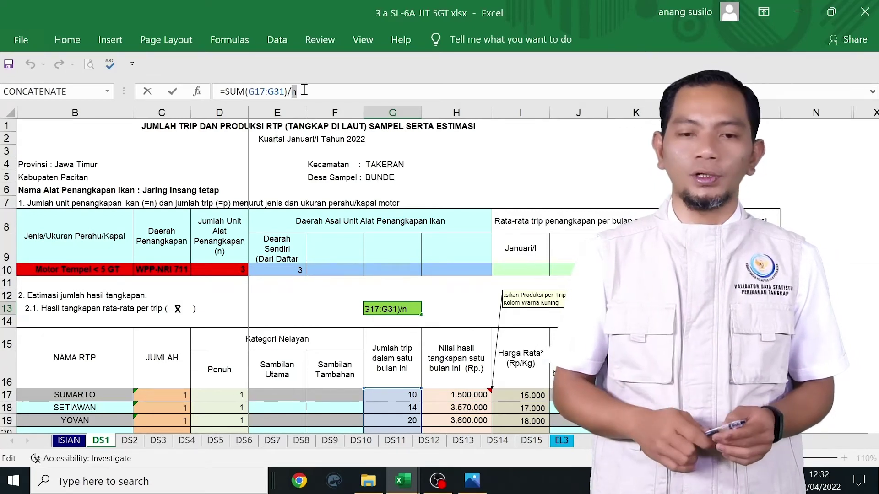
text(3)
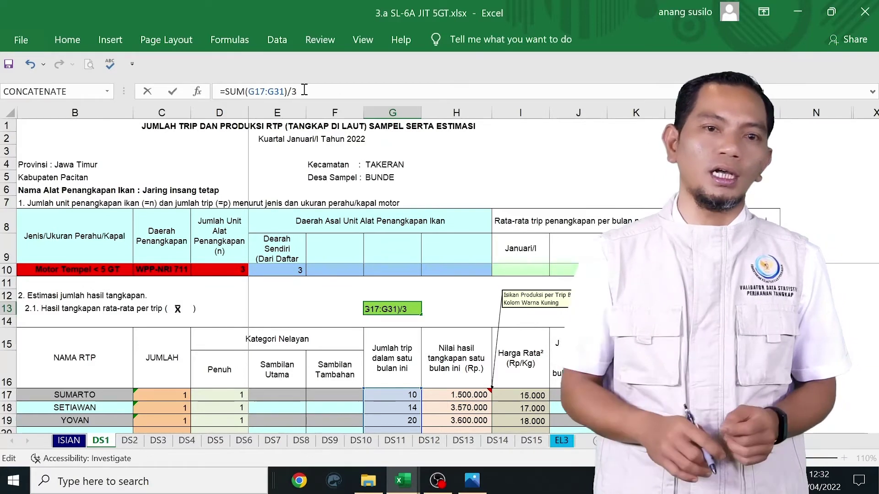
key(Return)
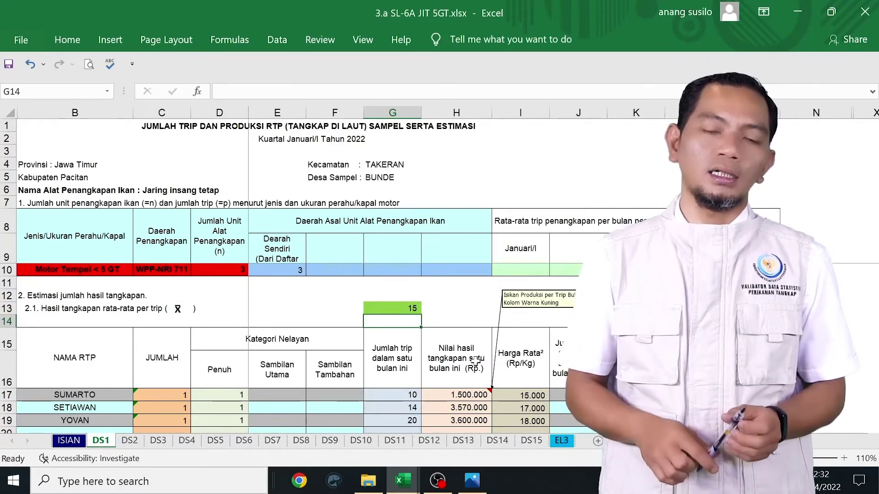
Enter 15 as the January average trips per unit in I10 and check the estimated trip formula in M10.
click(394, 307)
click(520, 270)
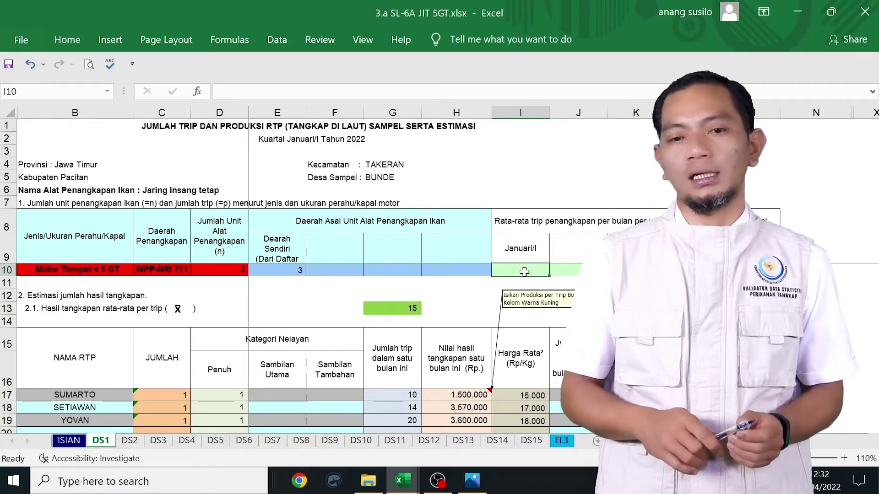
text(15)
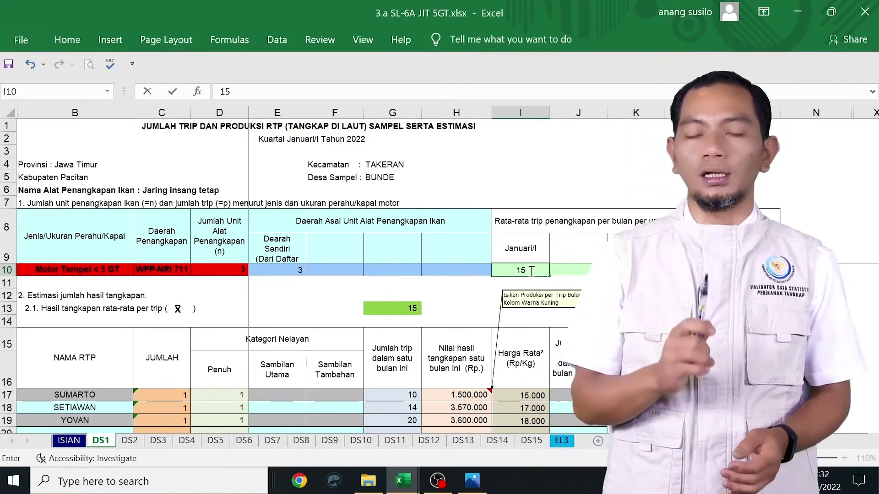
key(Return)
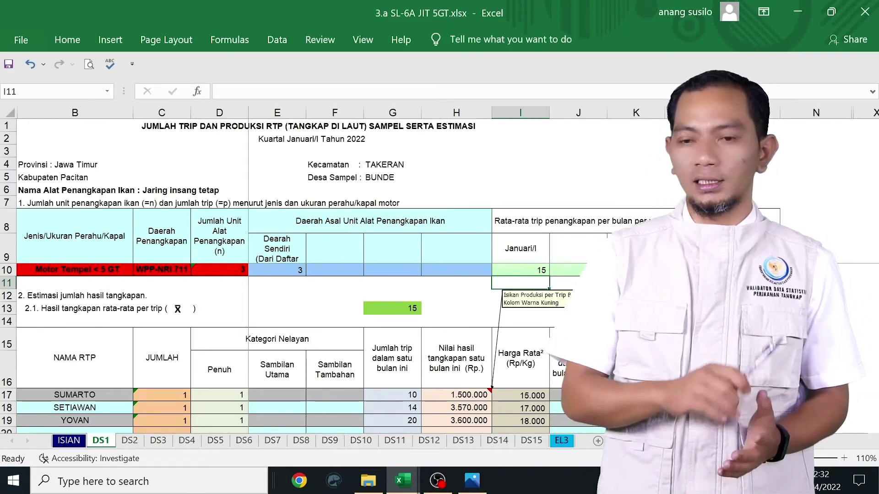
click(694, 269)
click(751, 270)
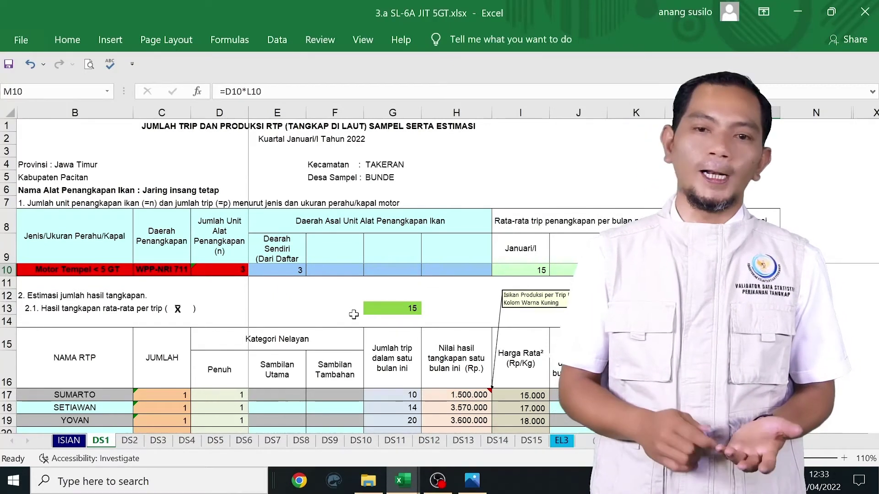
Set the correction factor (ANGKA KOREKSI) below the RTP table, in F34, to 0,8.
click(377, 323)
key(Down)
key(Down)
key(Down)
key(Down)
key(Down)
key(Down)
key(Down)
key(Down)
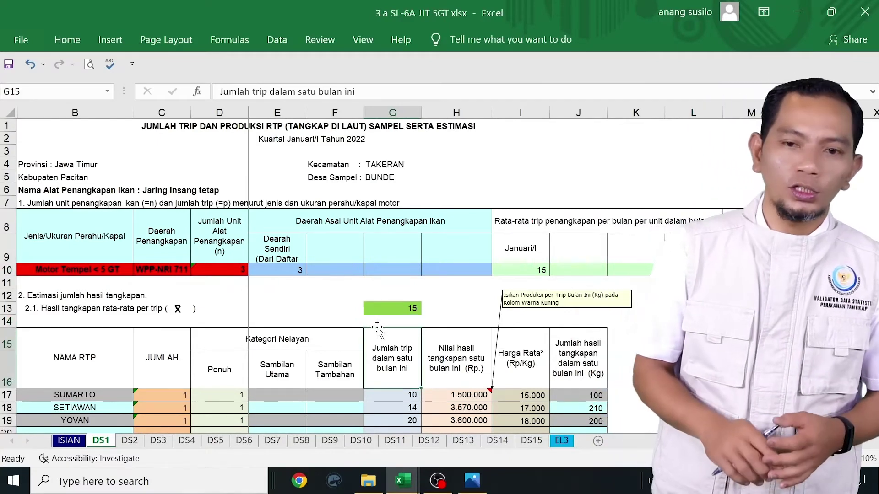
key(Down)
key(Down)
key(Down)
key(Down)
key(Down)
key(Down)
key(Down)
key(Down)
key(Down)
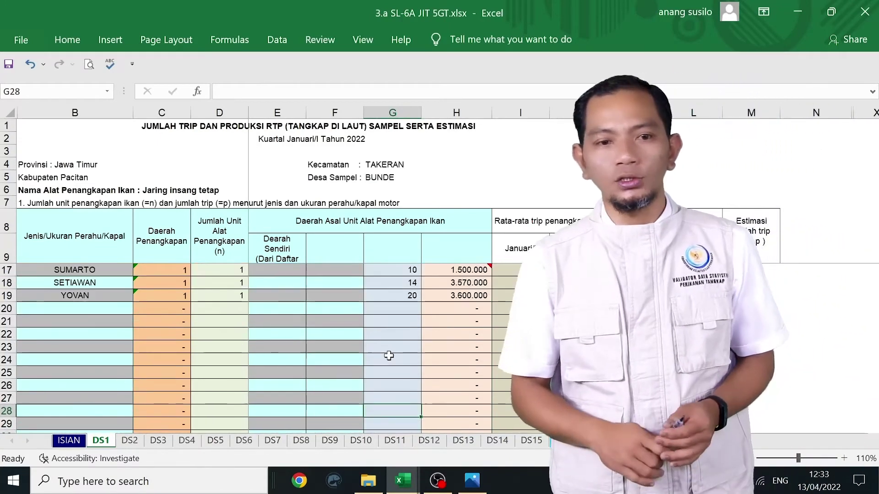
key(Down)
key(Down)
key(Down)
key(Down)
key(Down)
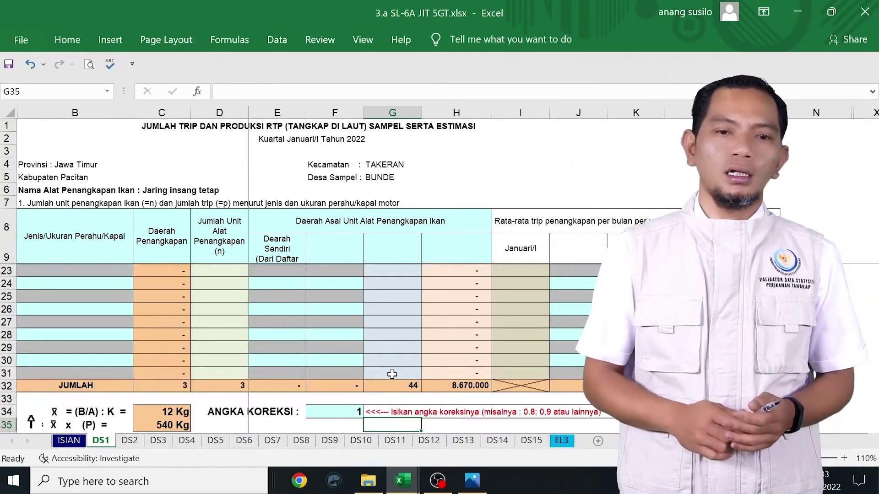
click(356, 372)
key(Down)
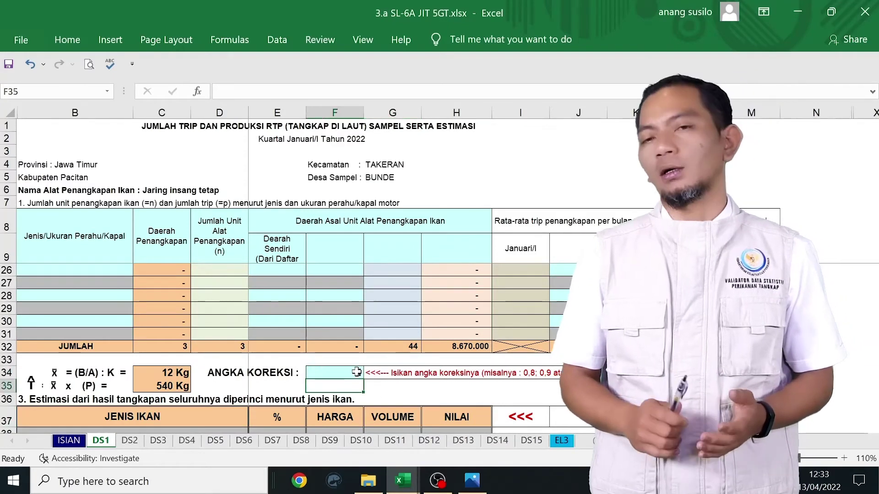
scroll(356, 373, down, 1)
scroll(356, 372, down, 1)
key(Up)
key(Up)
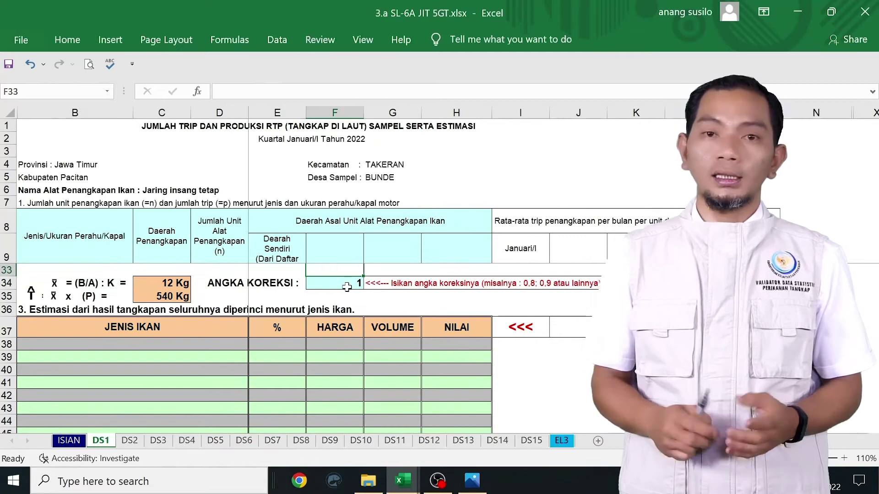
key(Down)
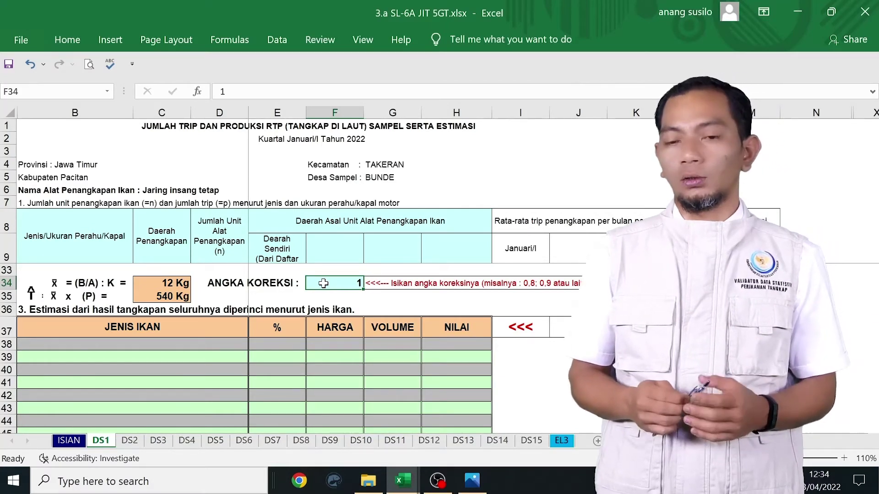
text(0)
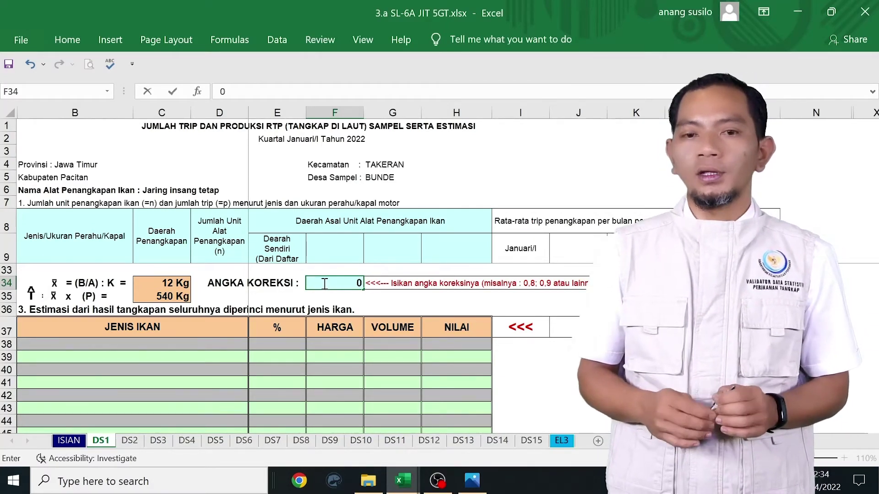
text(,8)
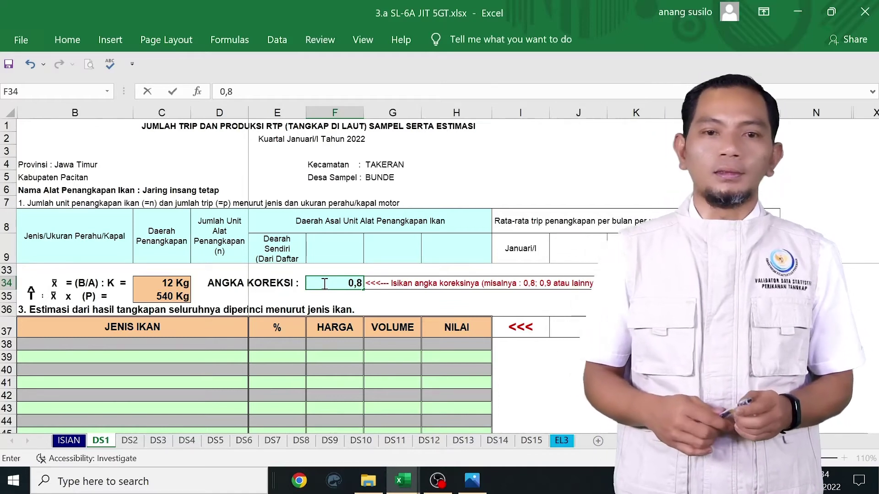
key(Return)
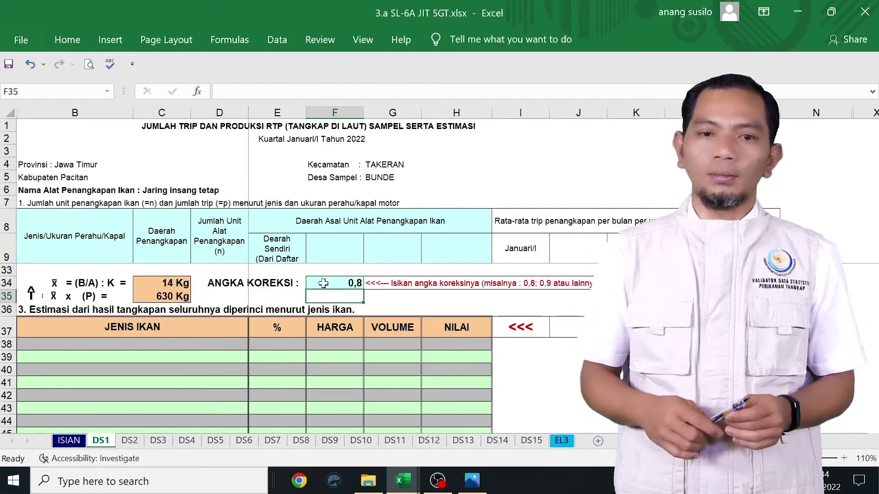
Look through the fish species available for the first JENIS IKAN row, B38, from Albakora (ALB) onward.
click(186, 346)
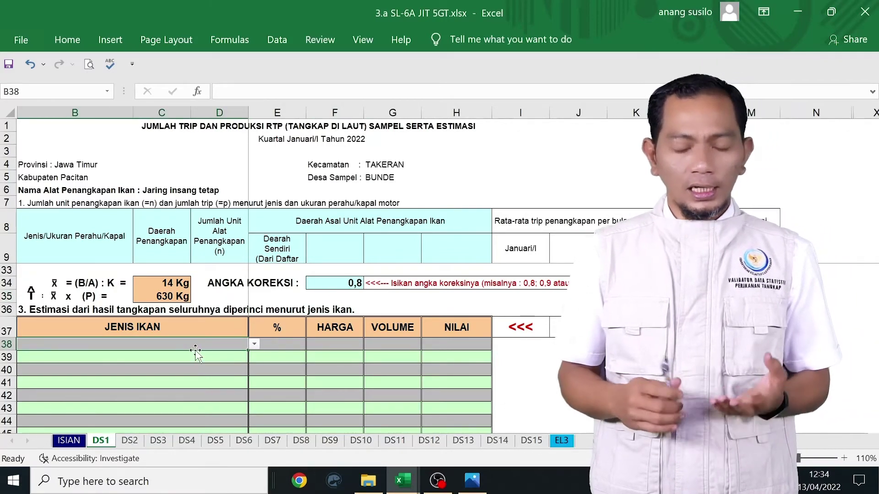
click(254, 344)
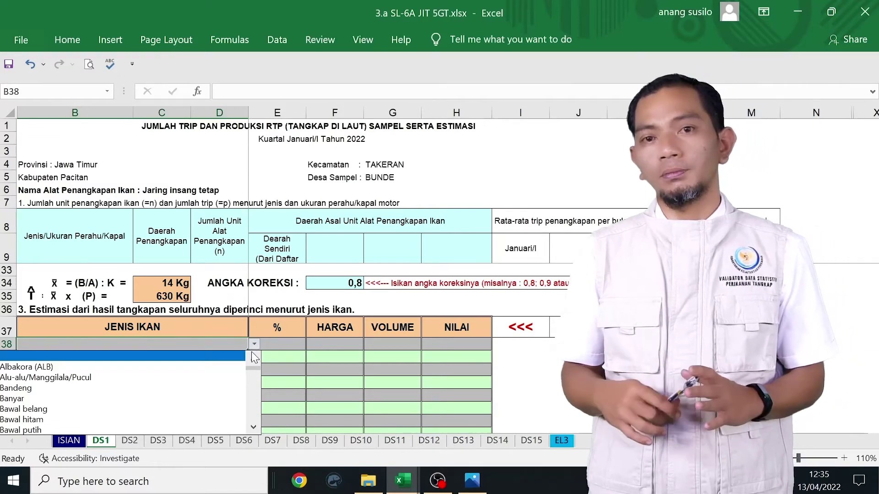
click(254, 427)
click(254, 427)
click(254, 427)
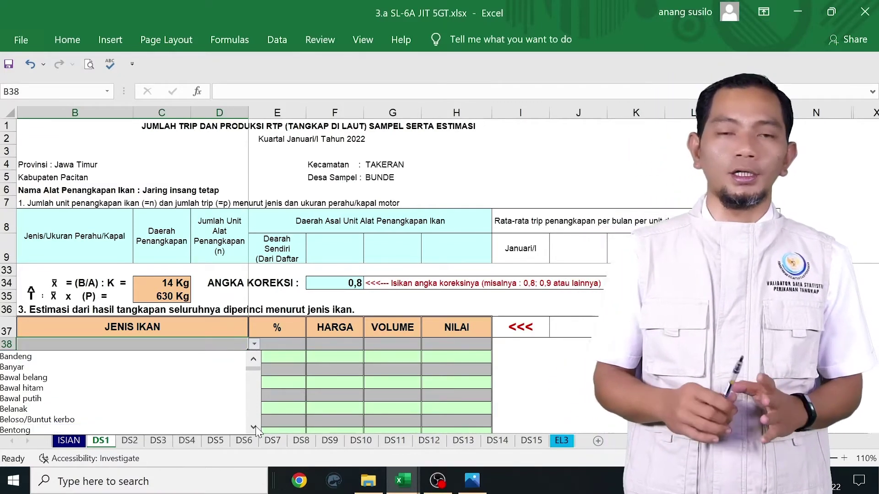
click(254, 427)
click(254, 427)
click(254, 427)
click(254, 427)
click(254, 427)
click(254, 427)
click(254, 427)
click(254, 427)
click(254, 427)
click(254, 427)
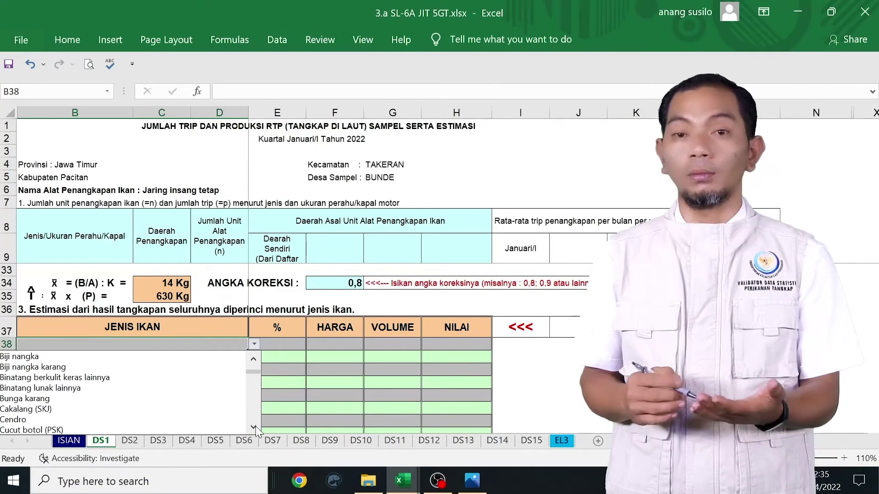
click(254, 427)
click(254, 427)
click(254, 427)
click(254, 427)
click(254, 427)
click(254, 427)
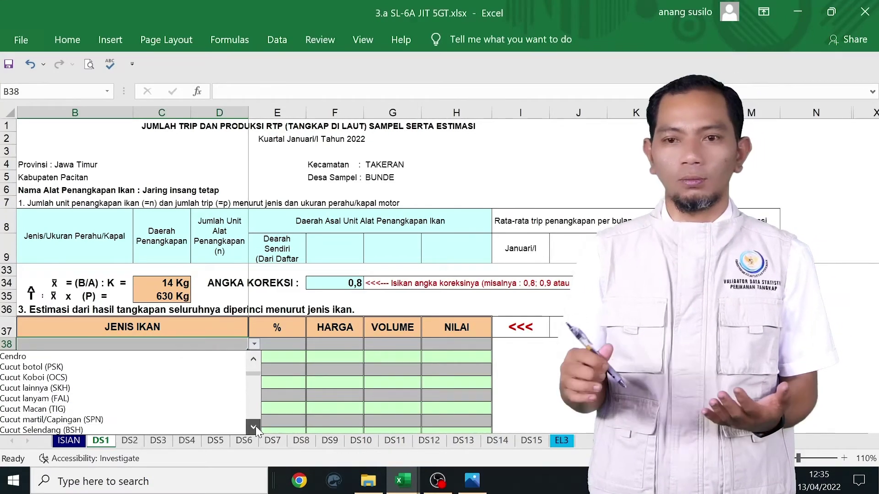
click(254, 427)
click(254, 427)
click(254, 427)
click(254, 427)
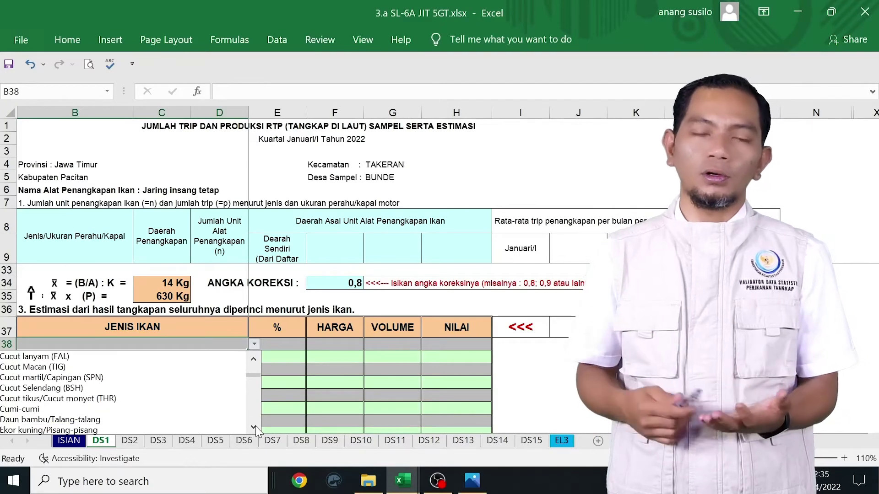
click(254, 427)
click(254, 427)
click(254, 427)
click(254, 427)
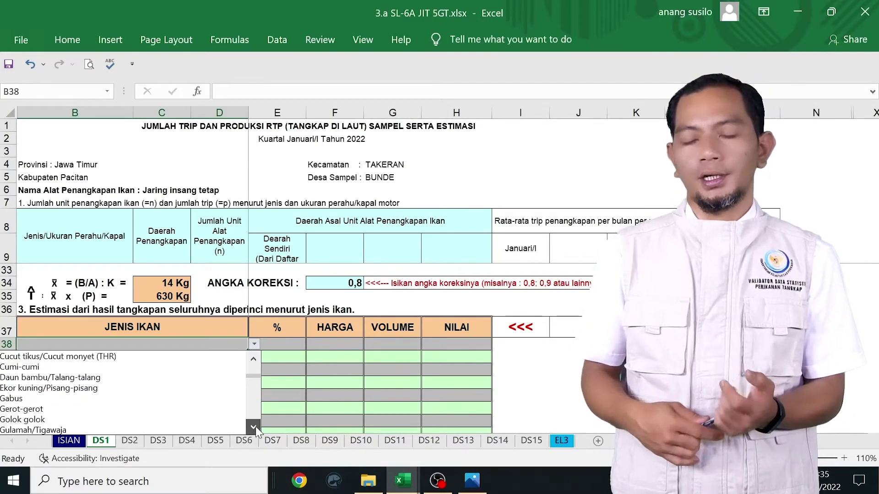
click(254, 426)
click(253, 427)
click(254, 427)
click(254, 427)
click(254, 427)
click(254, 427)
click(254, 427)
click(254, 427)
click(254, 427)
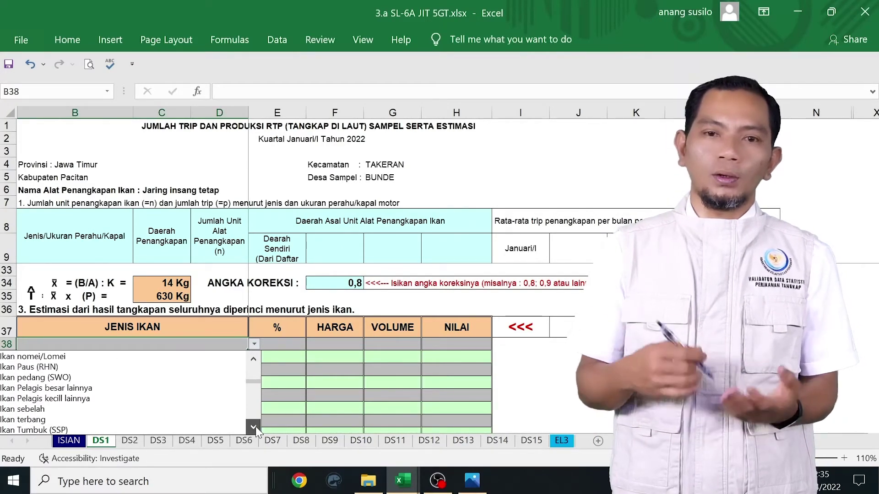
click(254, 427)
click(254, 427)
click(254, 427)
click(254, 427)
click(254, 427)
click(254, 427)
click(254, 427)
click(254, 427)
click(254, 427)
click(254, 427)
click(254, 427)
click(254, 427)
click(254, 427)
click(254, 427)
click(254, 427)
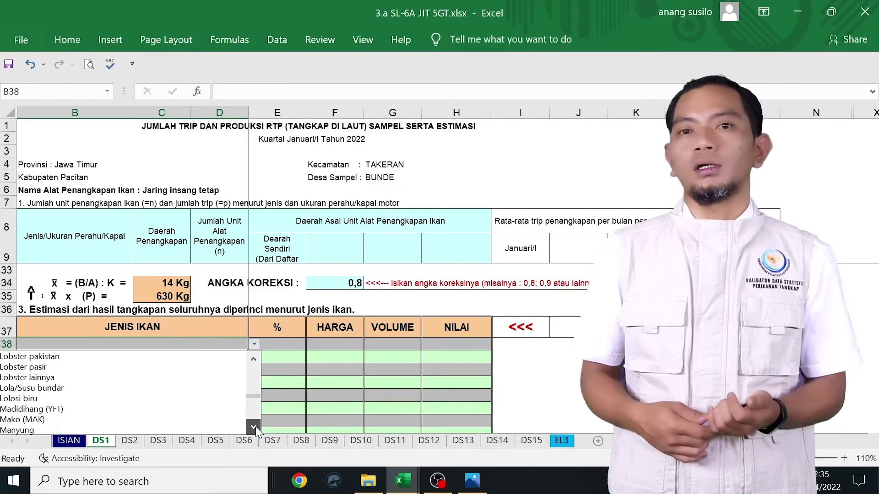
click(254, 427)
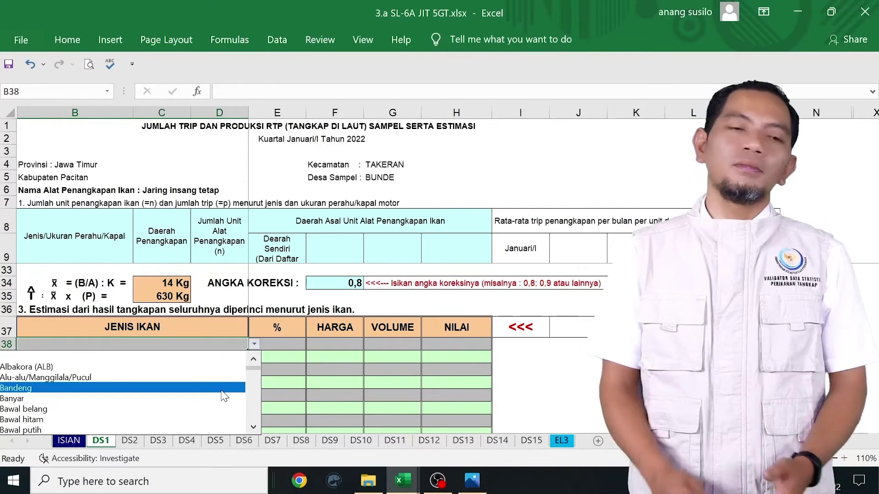
Choose Bandeng in B38 and Banyar in B39 as JENIS IKAN, and open the species choices for B40.
click(211, 388)
click(195, 360)
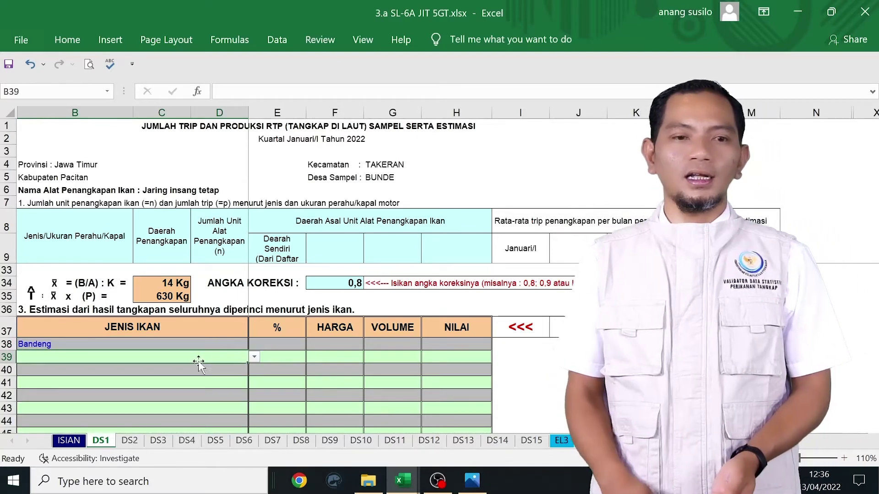
click(253, 357)
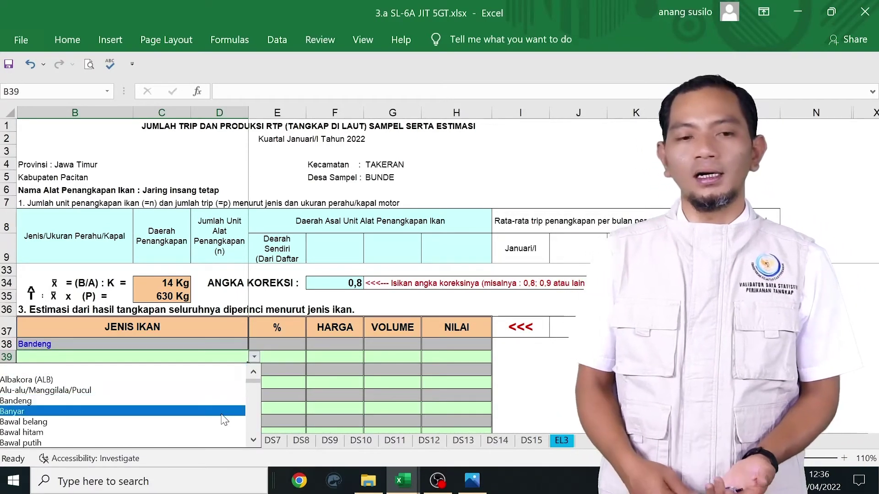
click(236, 411)
click(234, 369)
click(254, 370)
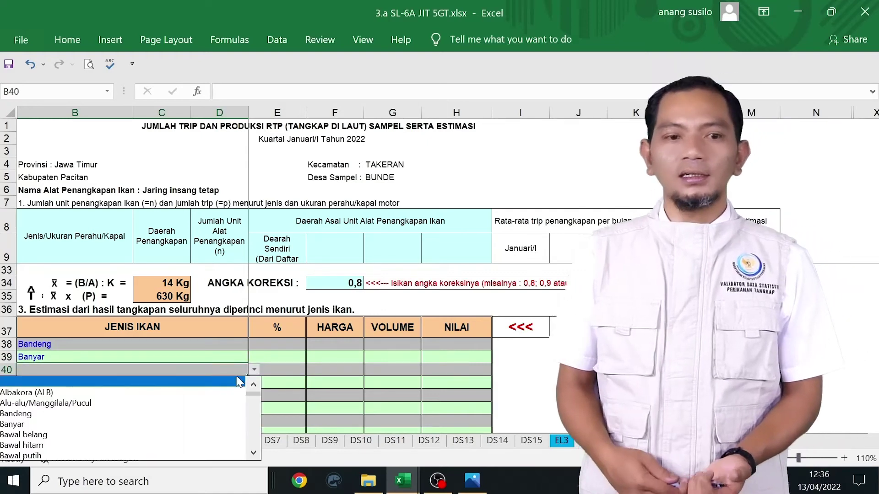
Add Bawal hitam as the third fish species and enter shares of 20% for Bandeng, 30% for Banyar and 50% for Bawal hitam.
click(164, 445)
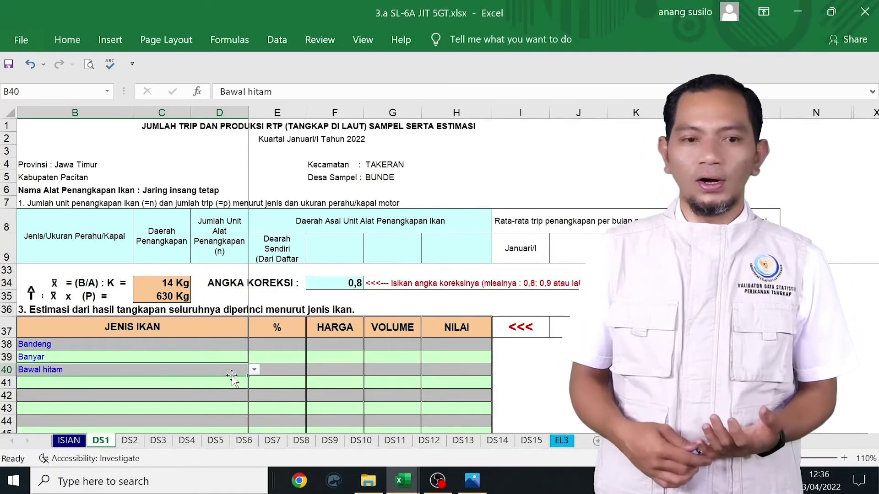
click(274, 344)
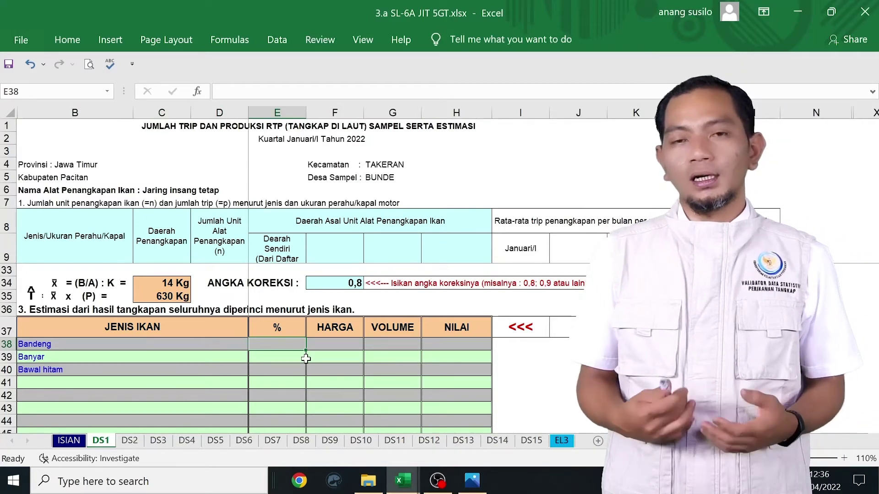
text(20)
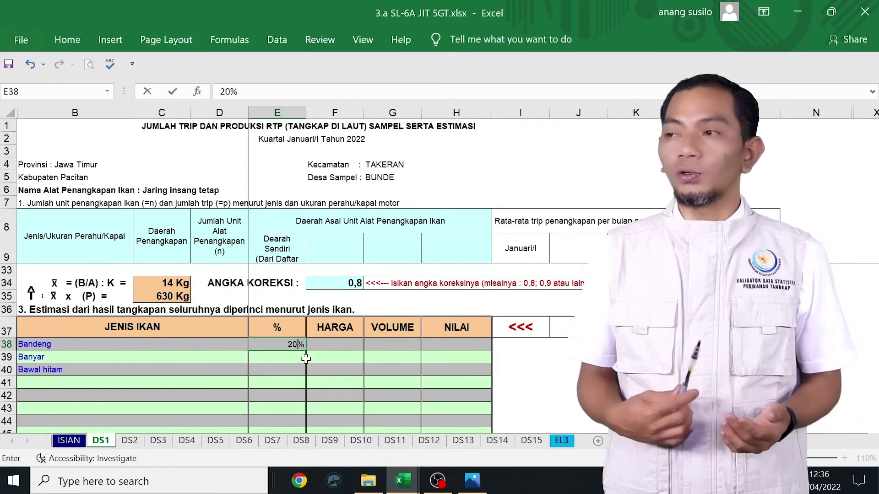
key(Return)
text(30)
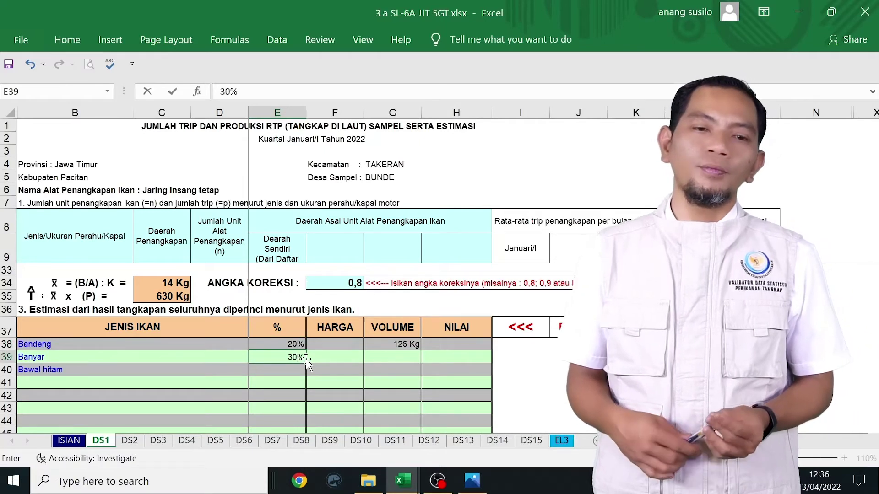
key(Return)
text(50)
key(Return)
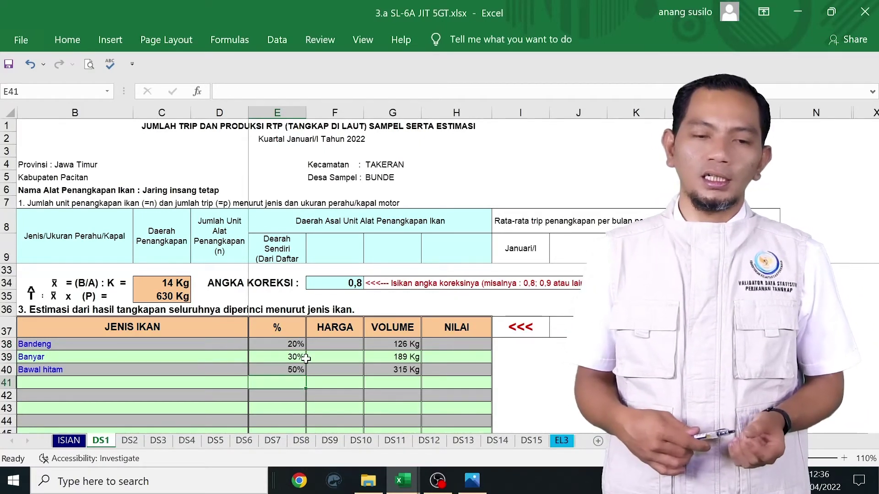
Enter the HARGA prices: 25000 for Bandeng, 28000 for Banyar and 30000 for Bawal hitam.
click(336, 348)
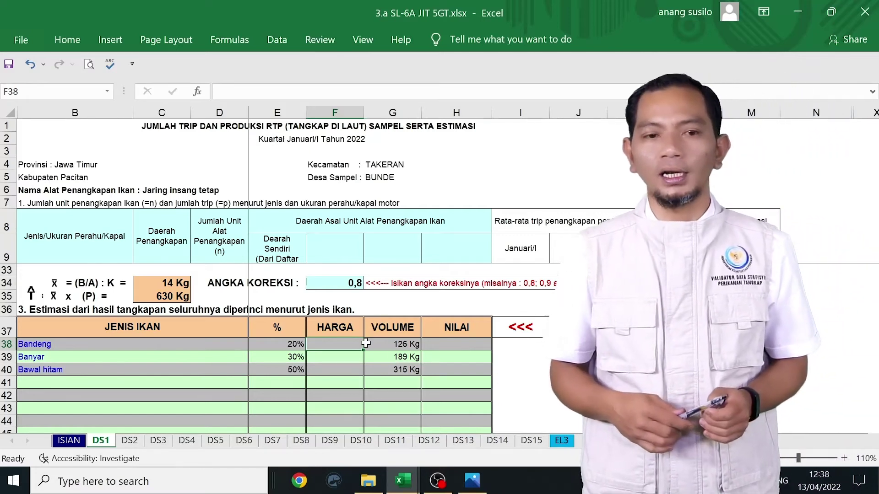
text(25.000)
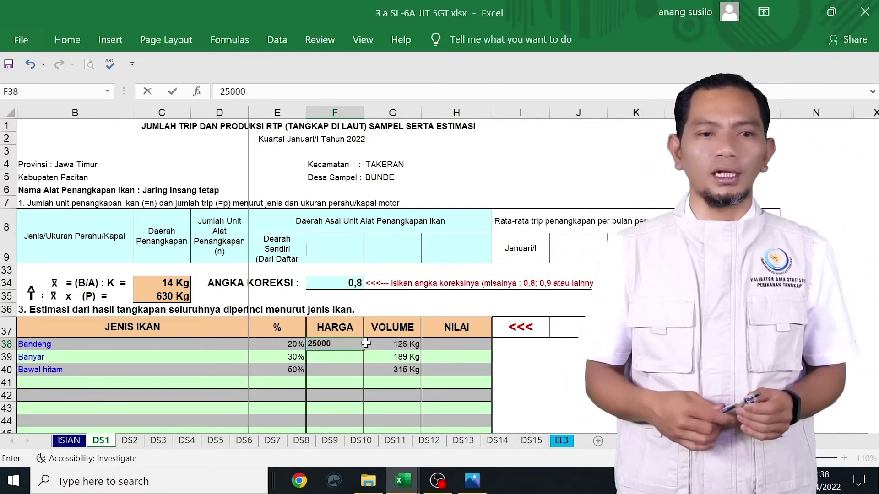
key(Return)
text(28000)
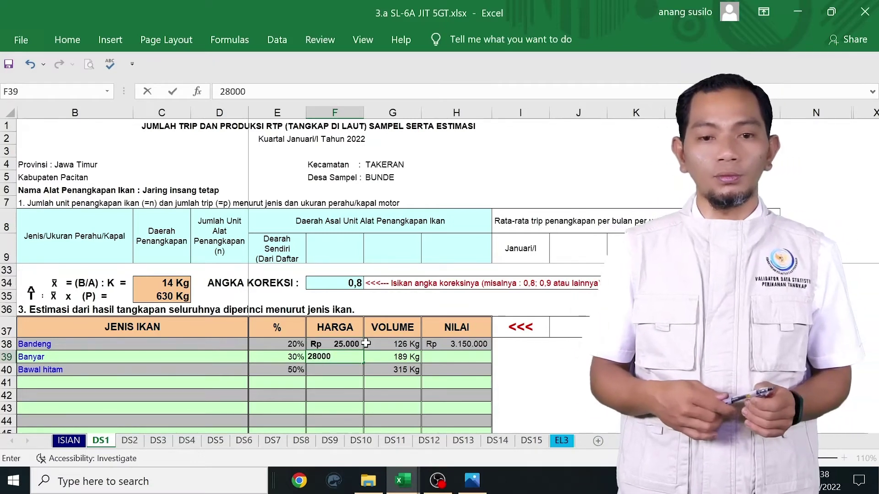
key(Return)
text(30.000)
key(Return)
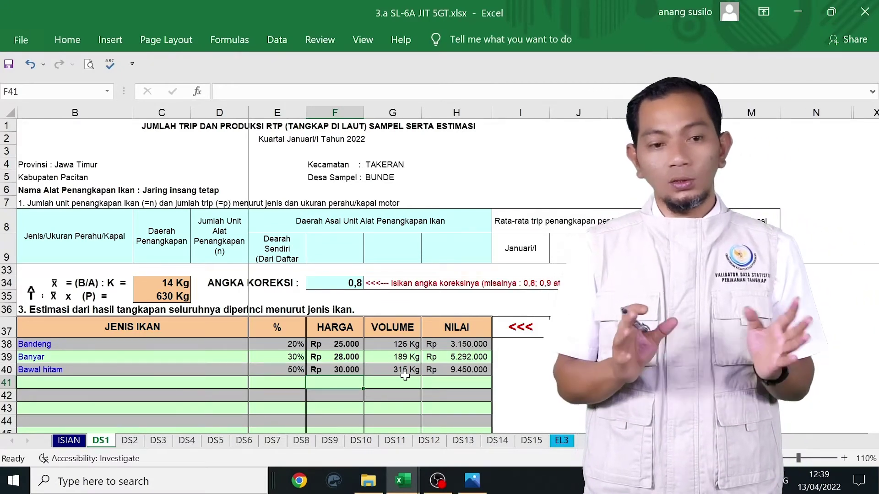
Review the sample fishers' trip, value and catch figures higher up on sheet DS1.
scroll(389, 373, up, 6)
scroll(388, 371, up, 1)
click(387, 371)
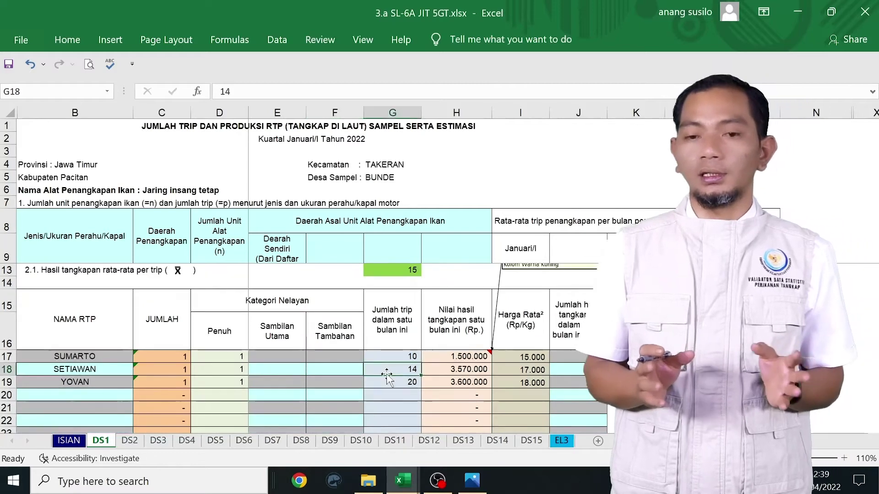
scroll(388, 371, up, 1)
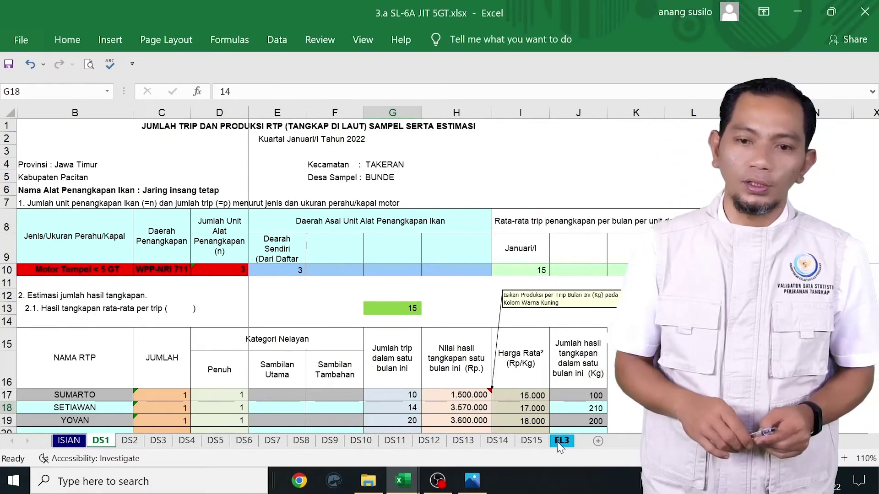
Open the EL3 sheet and examine the VOLUME and NILAI rows across all the fish species columns.
click(556, 442)
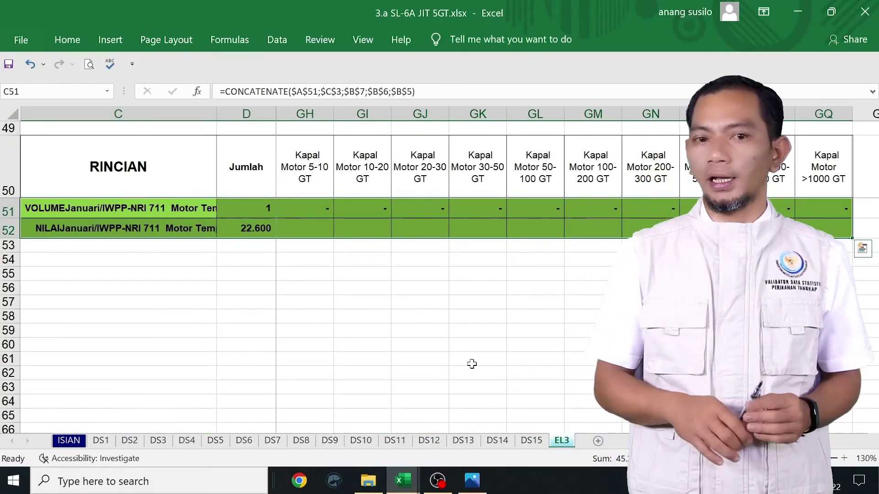
click(173, 205)
key(Right)
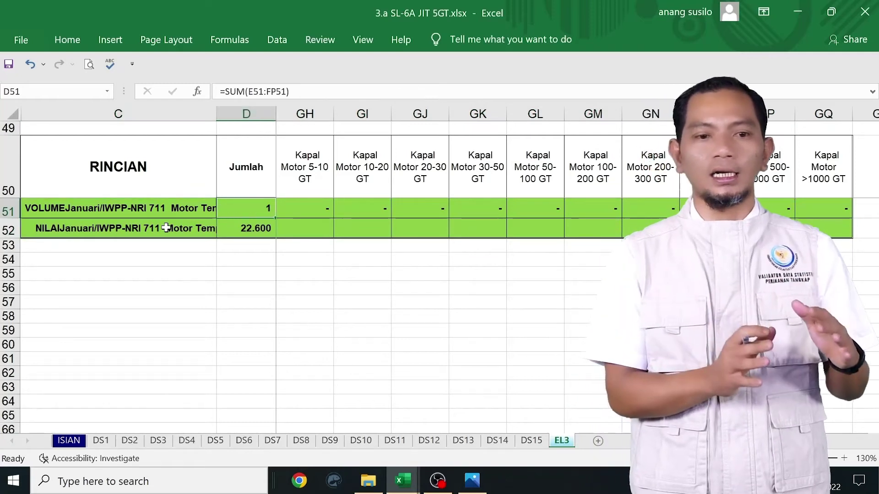
key(Right)
key(Right)
key(Right)
key(Right)
key(Right)
key(Right)
key(Right)
key(Right)
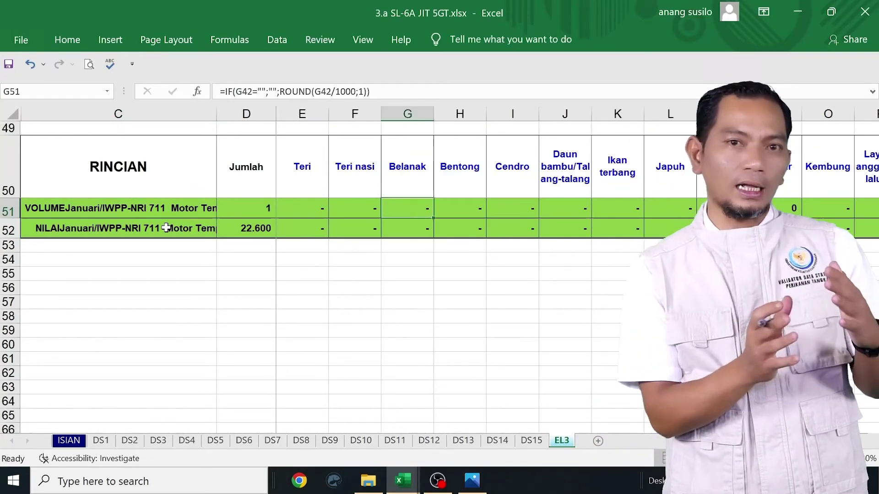
key(Right)
key(Right)
key(Right)
key(Right)
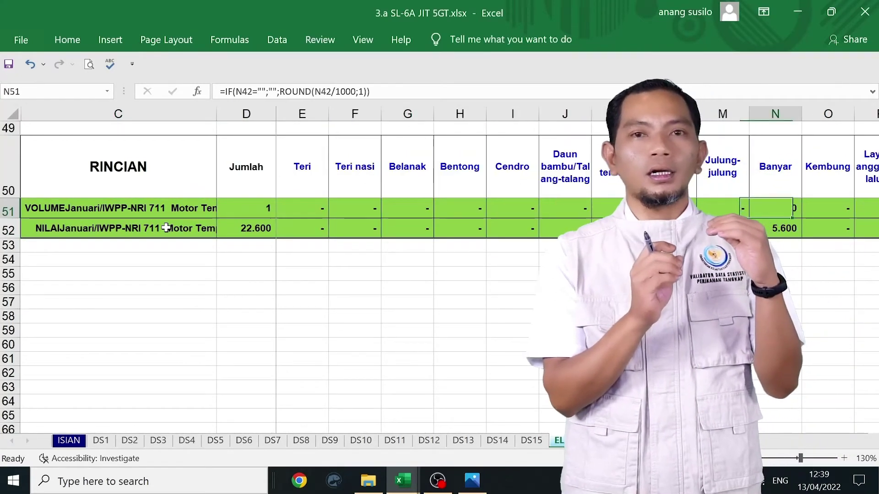
key(Right)
key(Right)
key(Right)
key(Right)
key(Right)
key(Right)
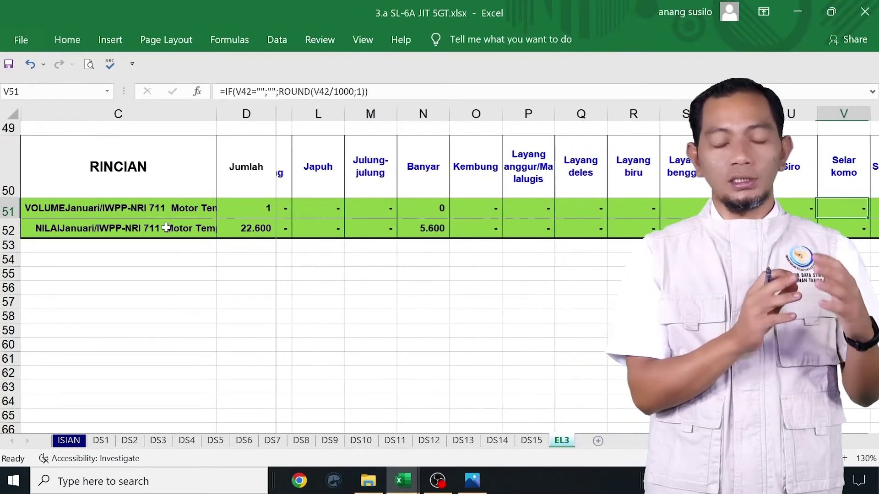
key(Right)
key(Right)
key(Right)
key(Right)
key(Right)
key(Right)
key(Right)
key(Right)
key(Right)
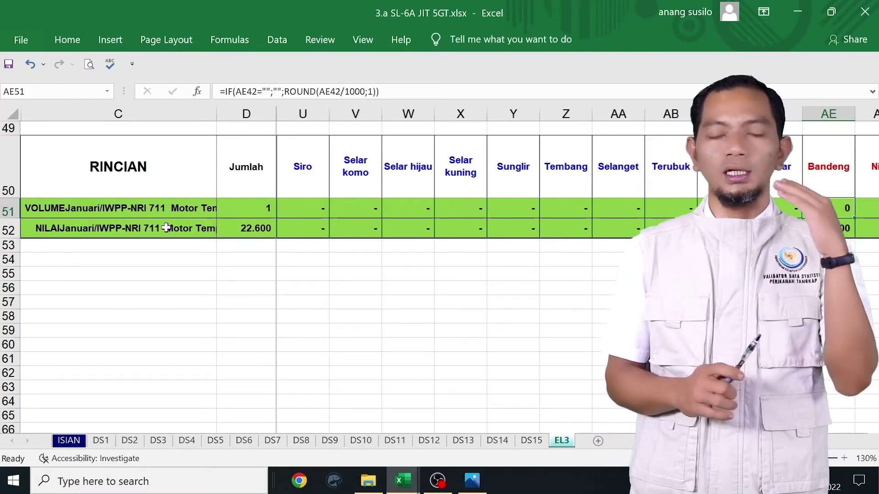
key(Right)
key(Right)
key(Right)
key(Right)
key(Right)
key(Right)
key(Right)
key(Right)
key(Right)
key(Right)
key(Right)
key(Right)
key(Right)
key(Right)
key(Right)
key(Right)
key(Right)
key(Right)
key(Right)
key(Right)
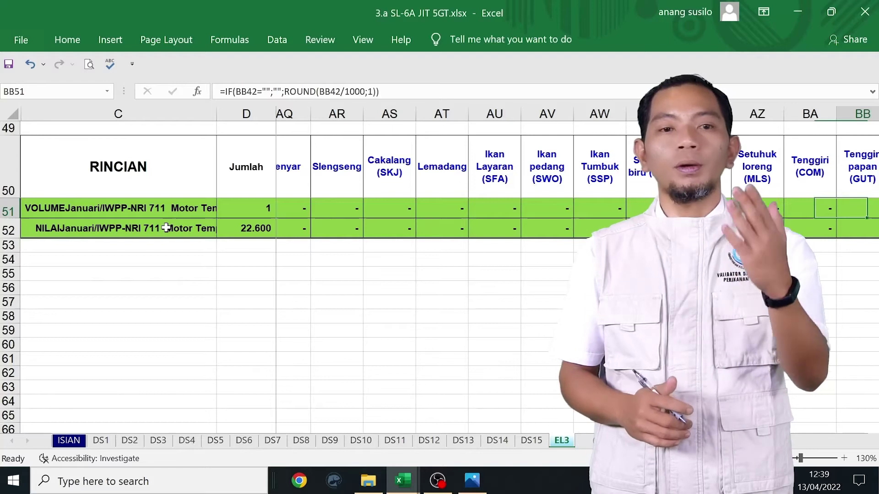
key(Right)
key(Right)
key(Right)
key(Right)
key(Right)
key(Right)
key(Right)
key(Right)
key(Right)
key(Right)
key(Right)
key(Right)
key(Right)
key(Right)
key(Right)
key(Right)
key(Right)
key(Right)
key(Right)
key(Right)
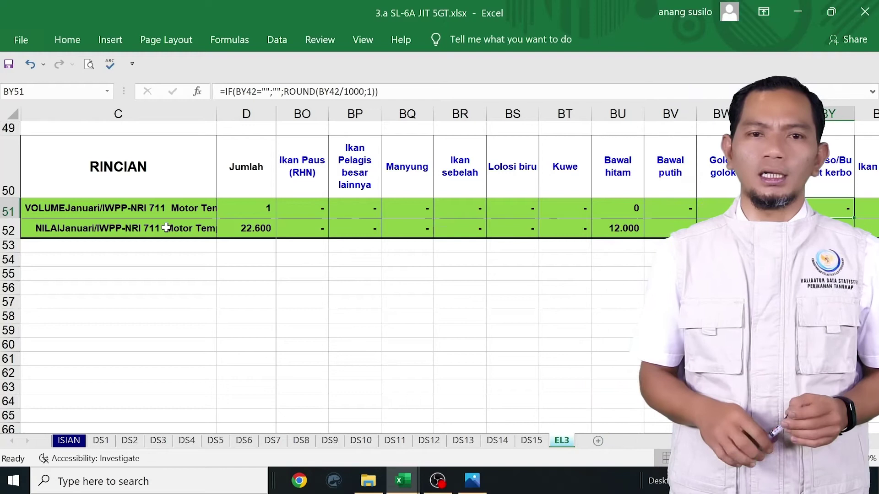
key(Right)
key(Right)
key(Right)
key(Right)
key(Right)
key(Right)
key(Right)
Widen column C to fit the full RINCIAN labels, and check the species columns and the NILAI total in the Jumlah column.
drag(212, 120, 316, 120)
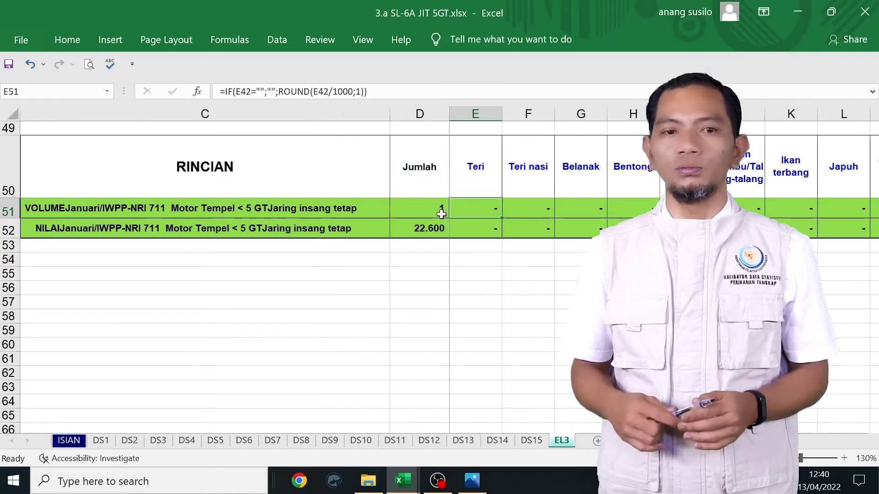
key(Right)
key(Right)
key(Right)
key(Right)
key(Right)
key(Right)
key(Right)
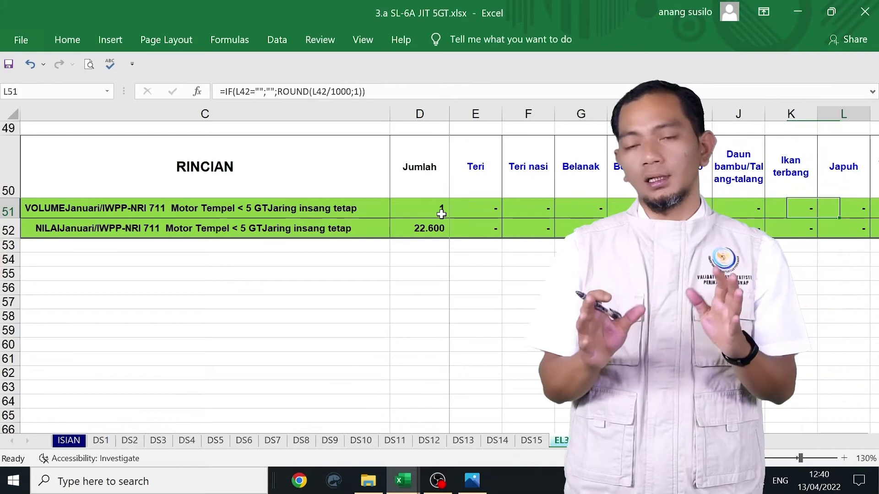
key(Right)
key(Right)
key(Right)
key(Right)
key(Right)
key(Right)
key(Right)
key(Right)
key(Right)
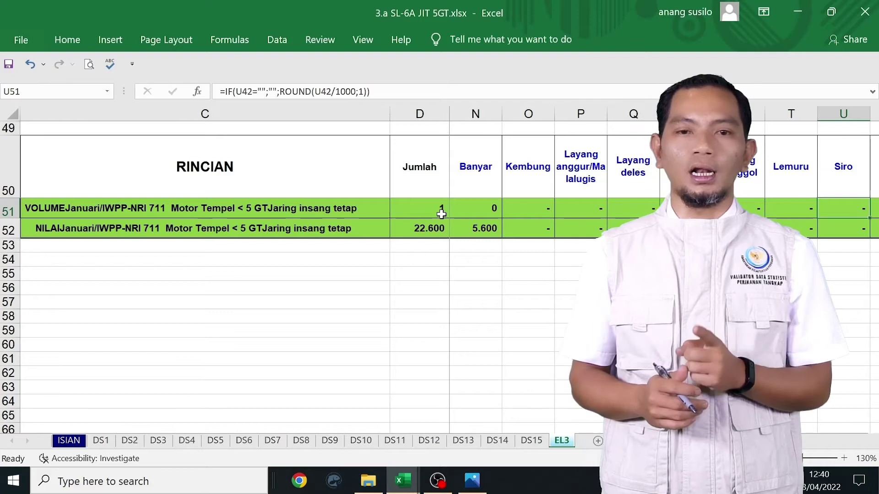
click(435, 228)
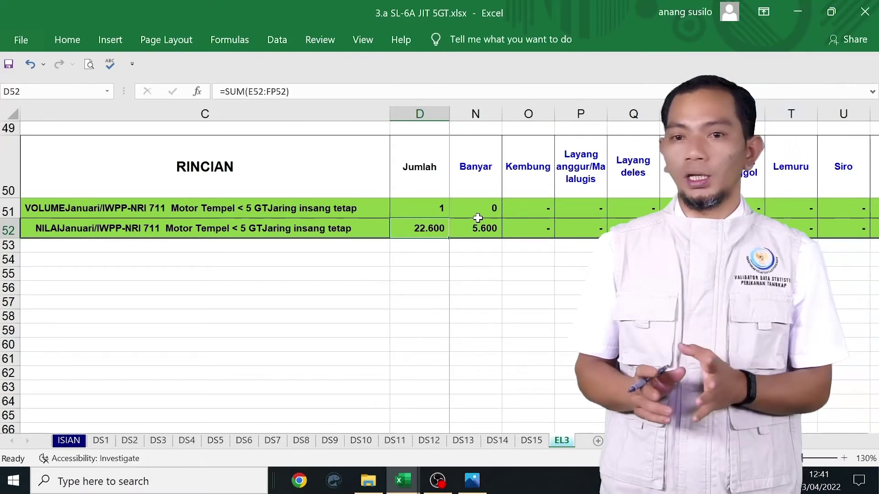
Save the workbook, switch to File Explorer and open 3.a SL-6A PS 5GT.xlsx from the 1.Januari folder.
key(ctrl+s)
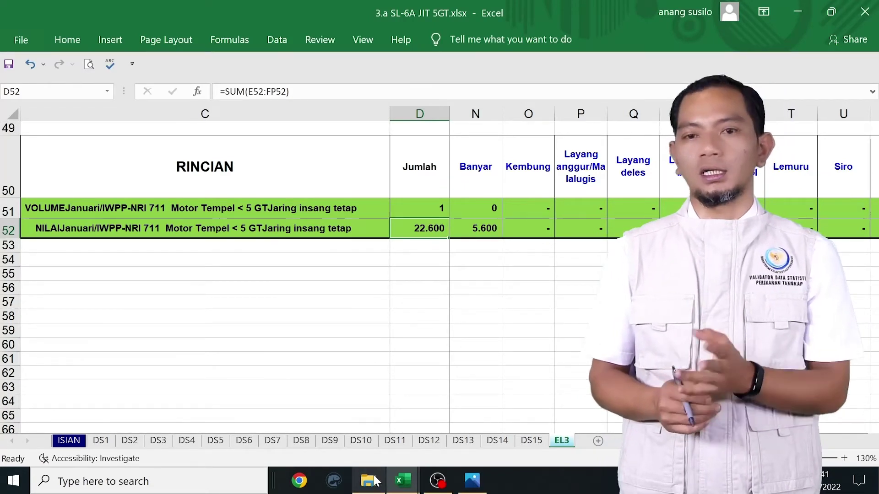
click(369, 480)
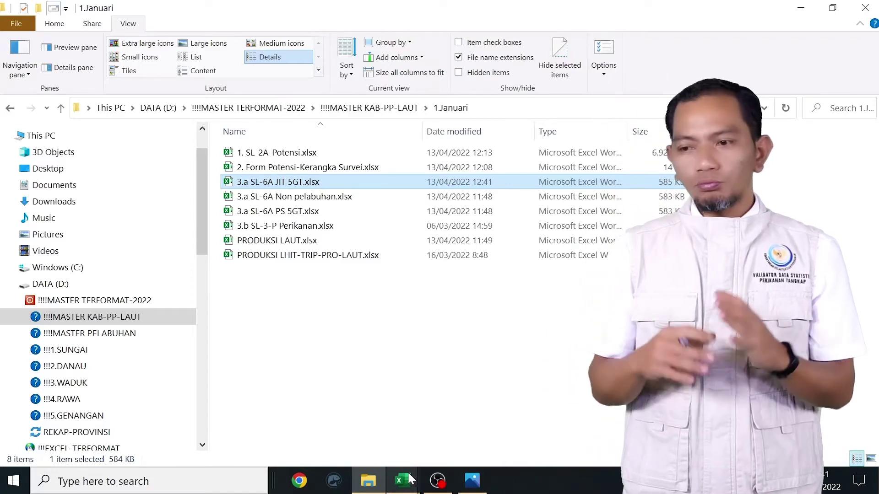
click(330, 211)
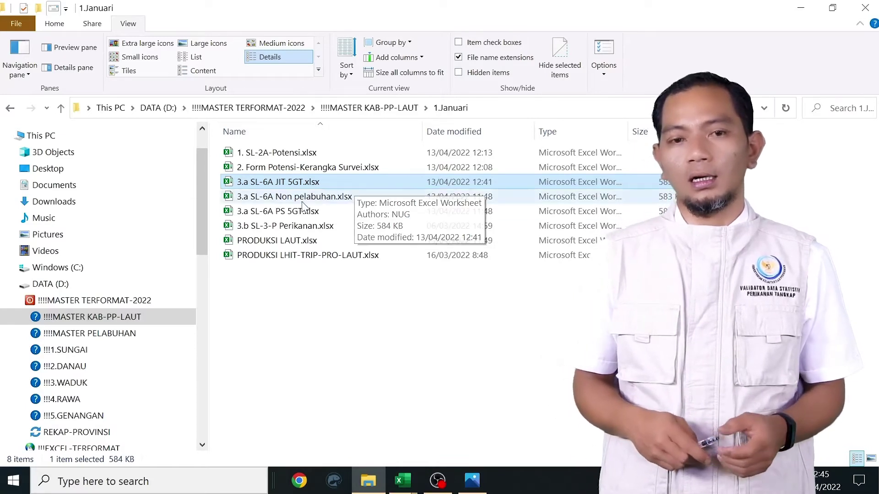
click(284, 211)
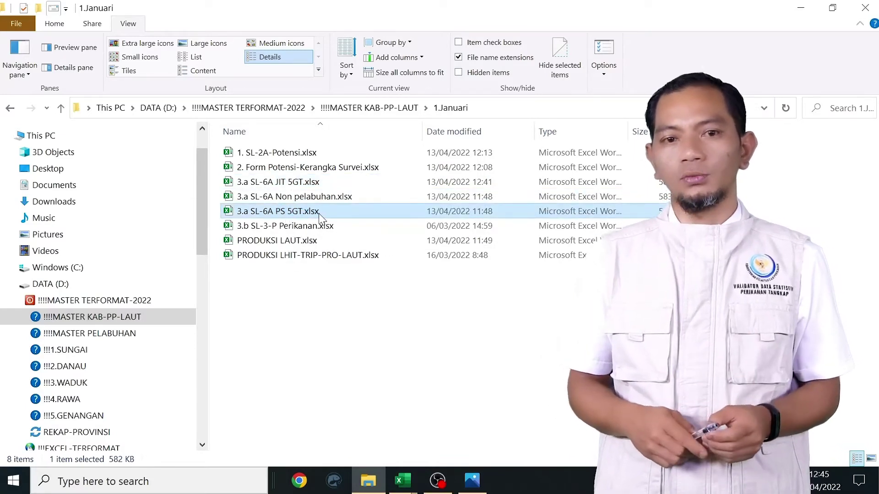
right_click(322, 217)
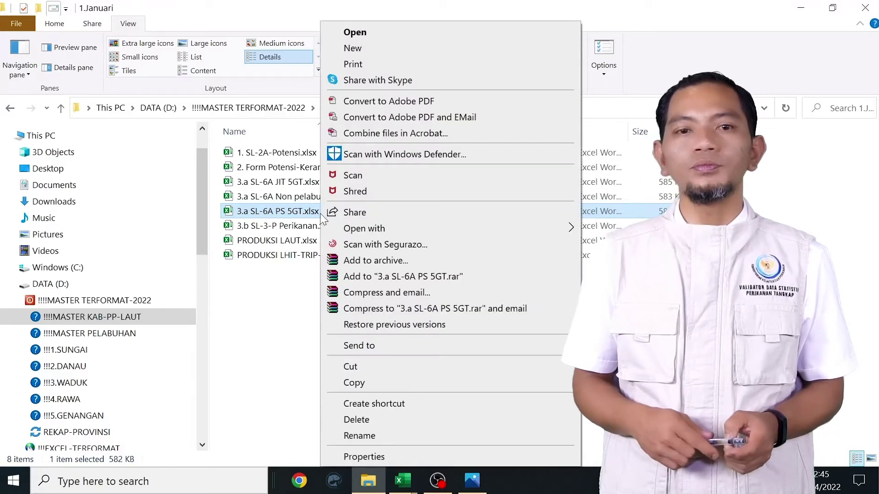
click(473, 36)
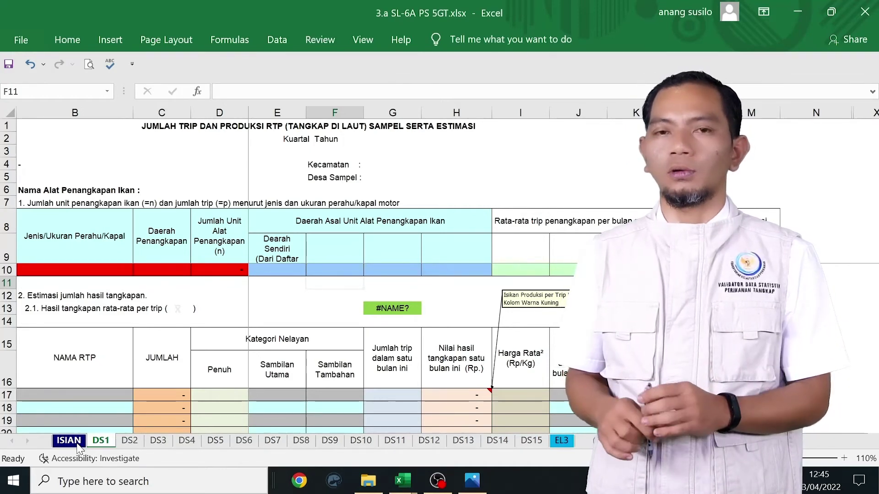
On the ISIAN sheet choose Jawa Timur, Kabupaten Pacitan, Januari/I, 2022, Pukat cincin pelagis kecil dengan satu kapal, Kapal Motor < 5 GT and WPP-NRI 711.
click(74, 442)
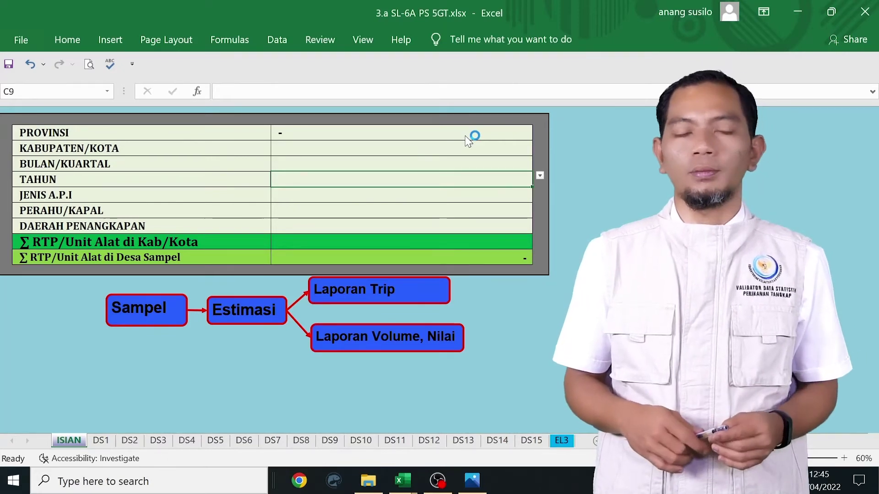
click(469, 136)
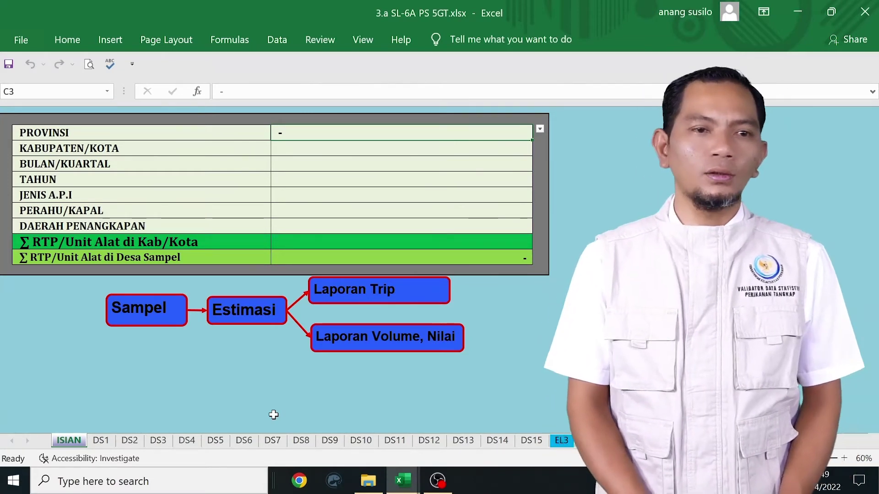
click(540, 130)
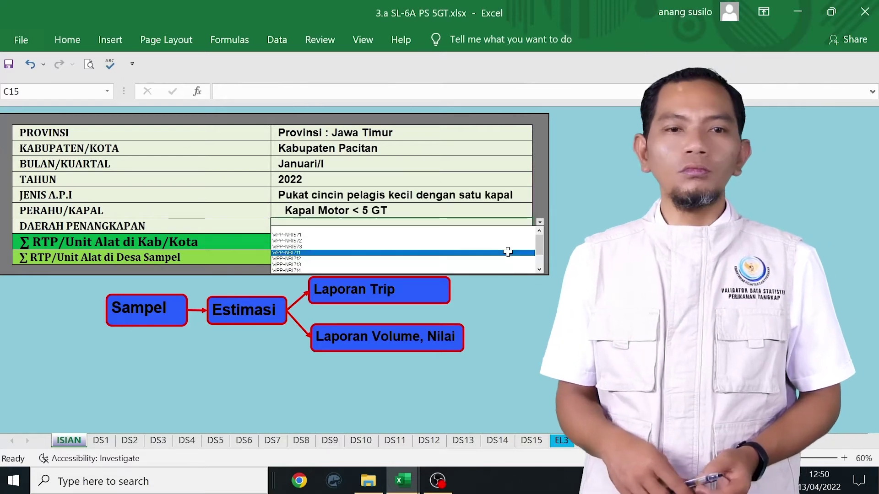
click(508, 252)
Set the number of RTP/gear units in the Kab/Kota to 2.
click(492, 243)
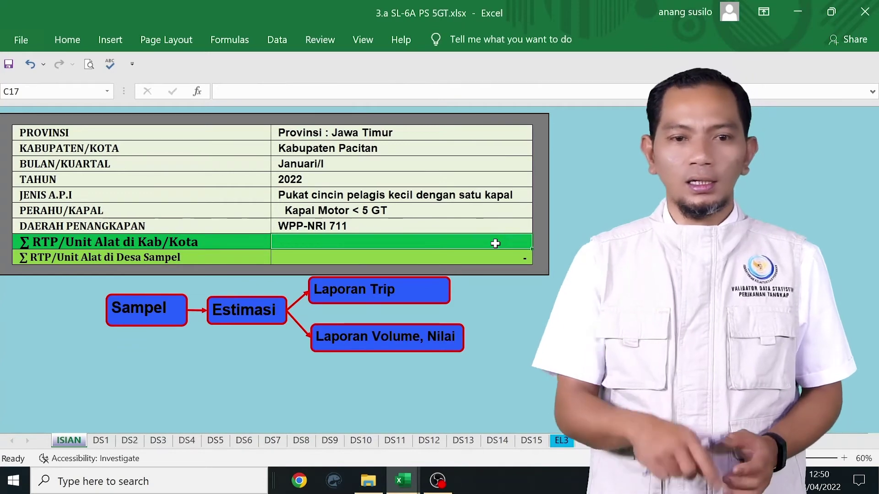
text(2)
key(Return)
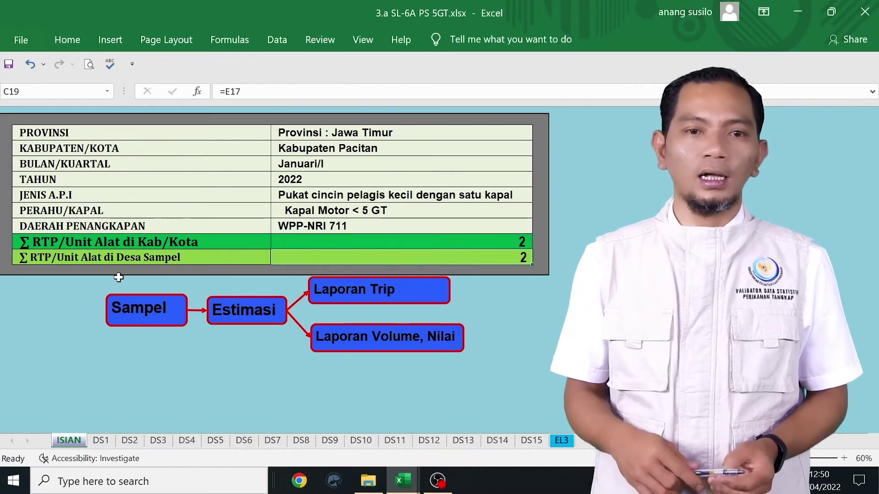
On sheet DS1, set the own-area gear units in E10 to 2 and list the two RTP names, each with 1 under Penuh.
key(ctrl+Page_Down)
click(293, 273)
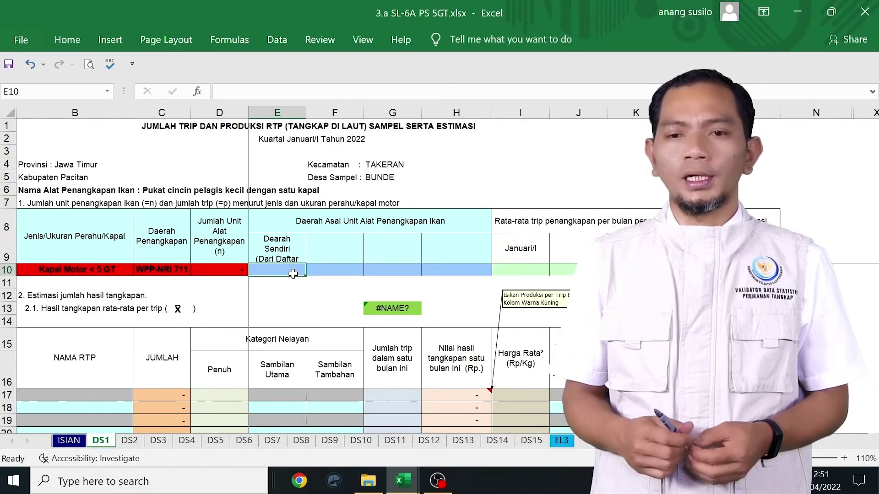
text(2)
click(70, 396)
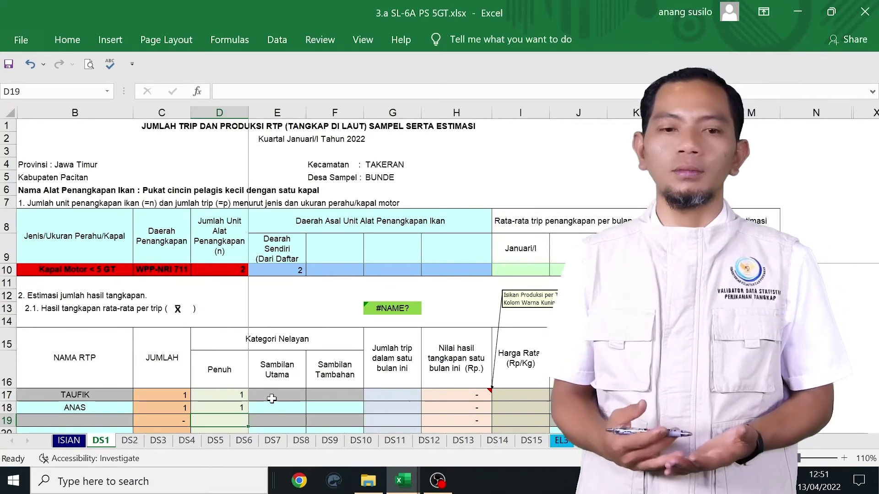
Enter this month's trip counts for the two RTPs: 15 for the first and 18 for the second.
click(396, 393)
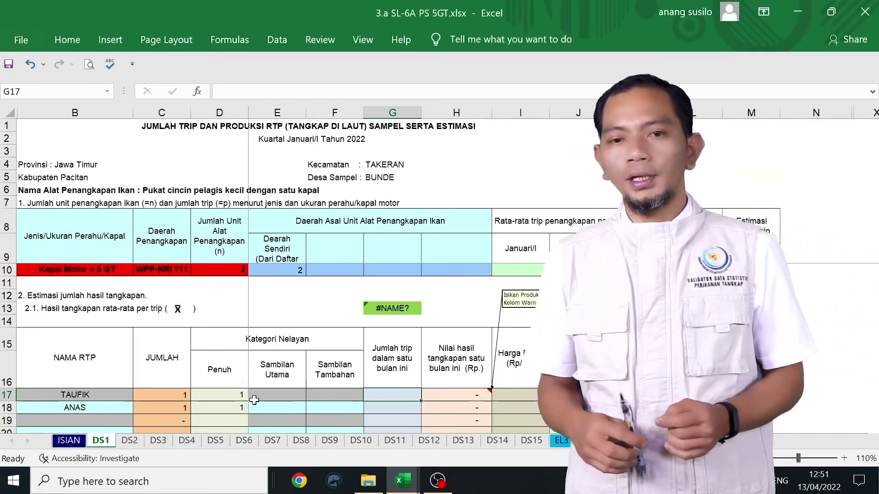
text(15)
key(Return)
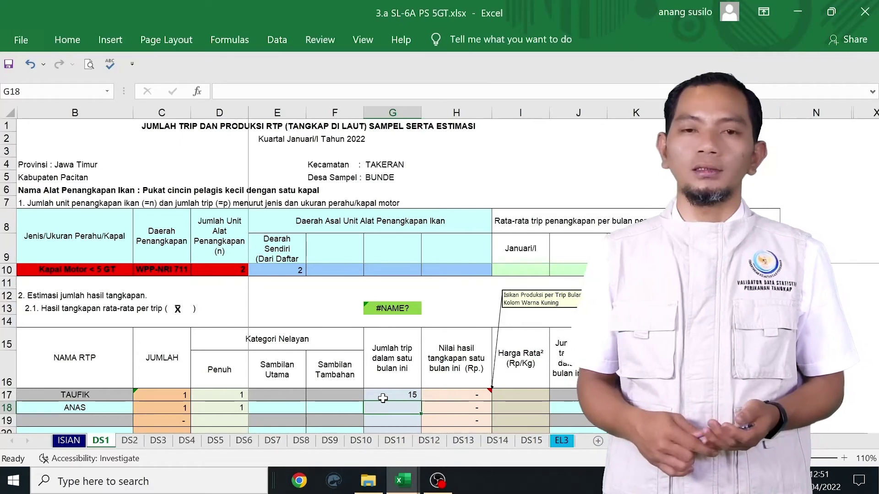
text(18)
key(Return)
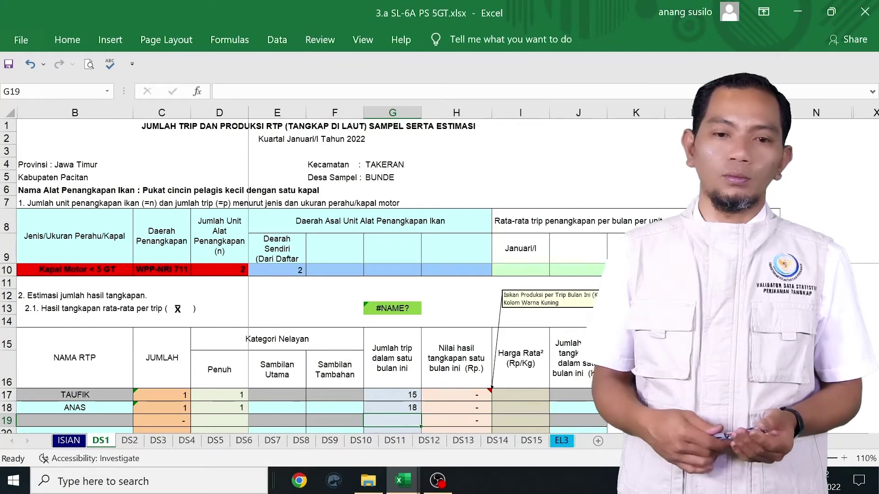
Enter the production per trip in column L: 20 for the first RTP and 25 for the second.
click(693, 395)
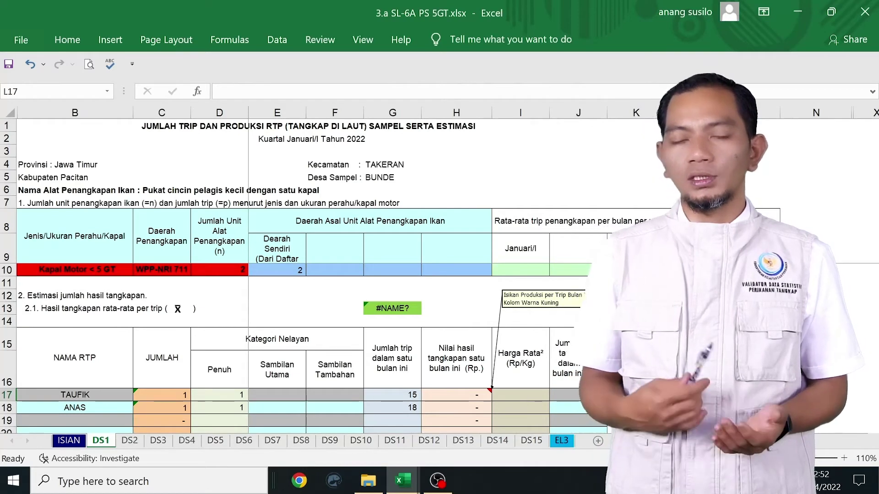
text(20)
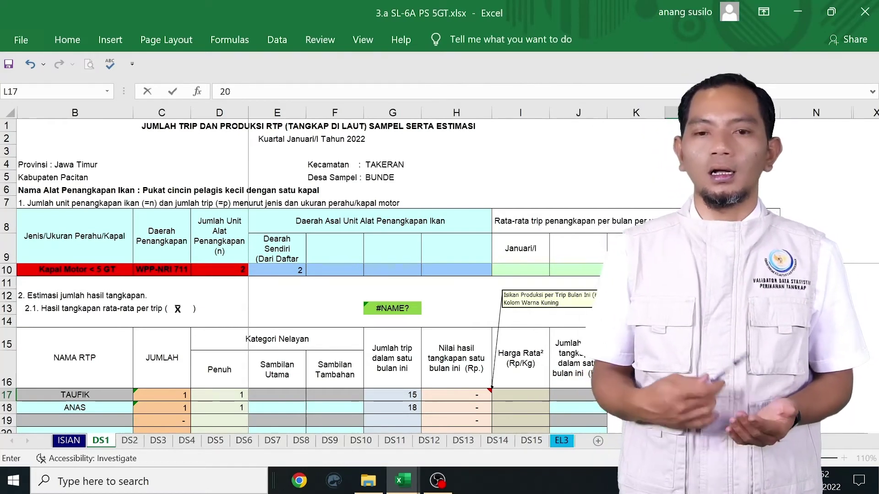
key(Return)
text(25)
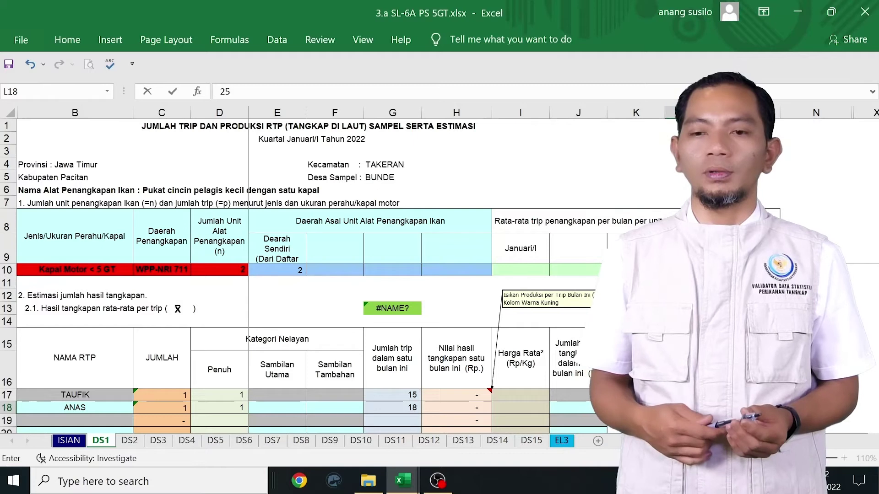
key(Return)
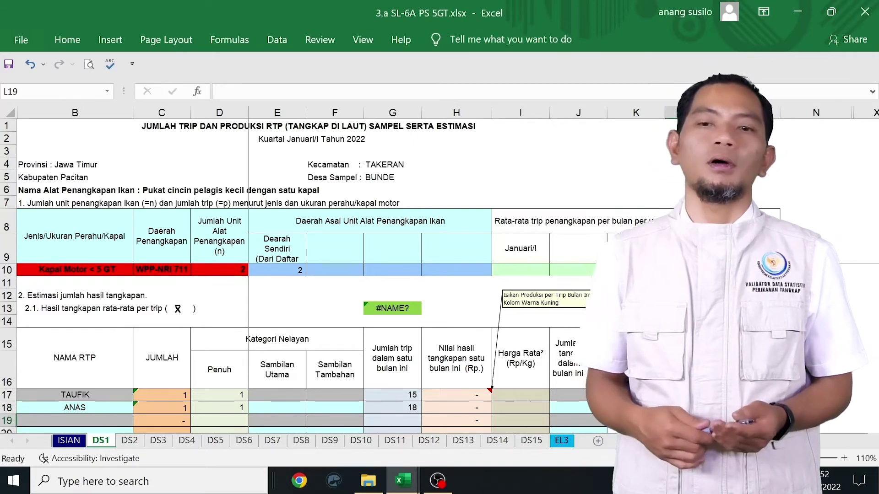
click(693, 394)
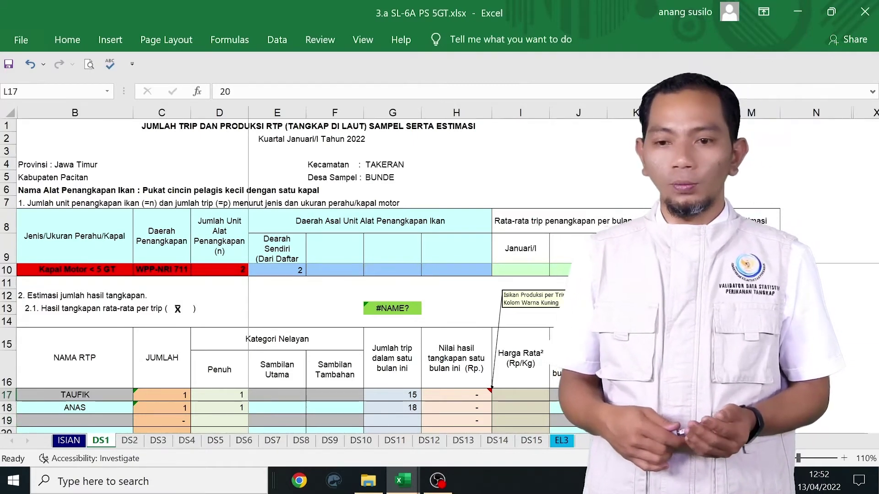
Enter the average price per kg (Harga Rata²) as 25.000 for the first RTP and 24.000 for the second.
click(536, 396)
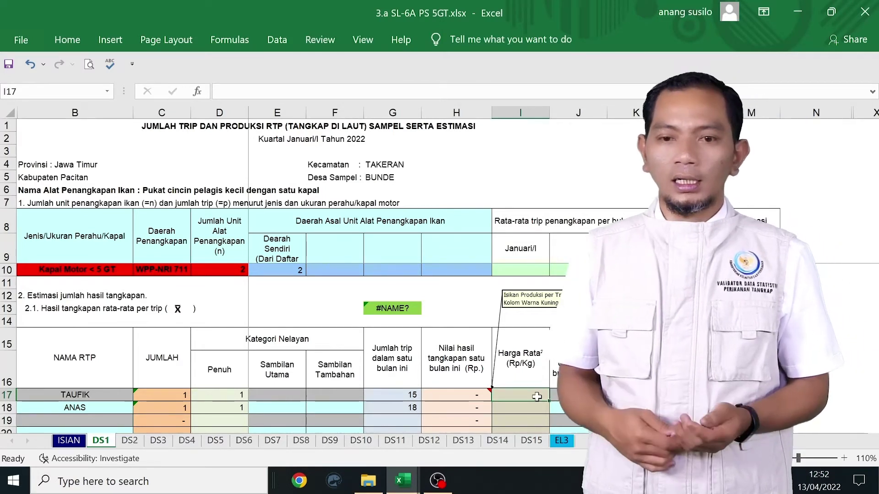
text(25000)
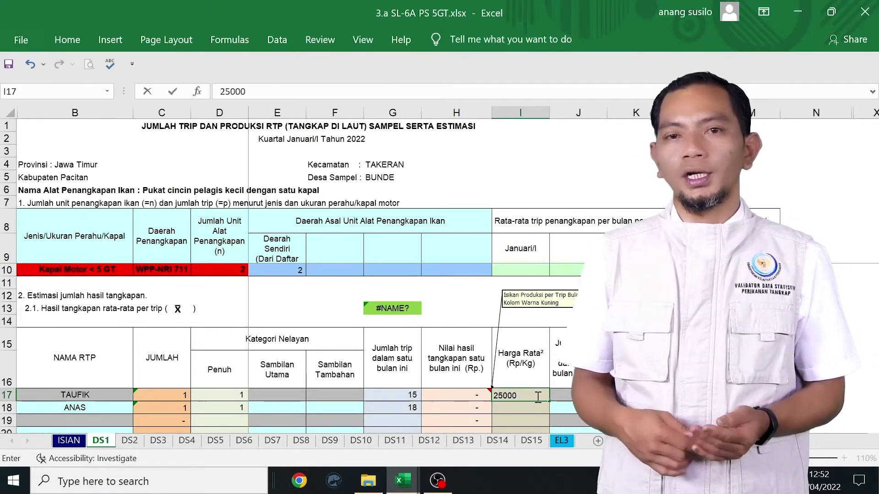
key(Return)
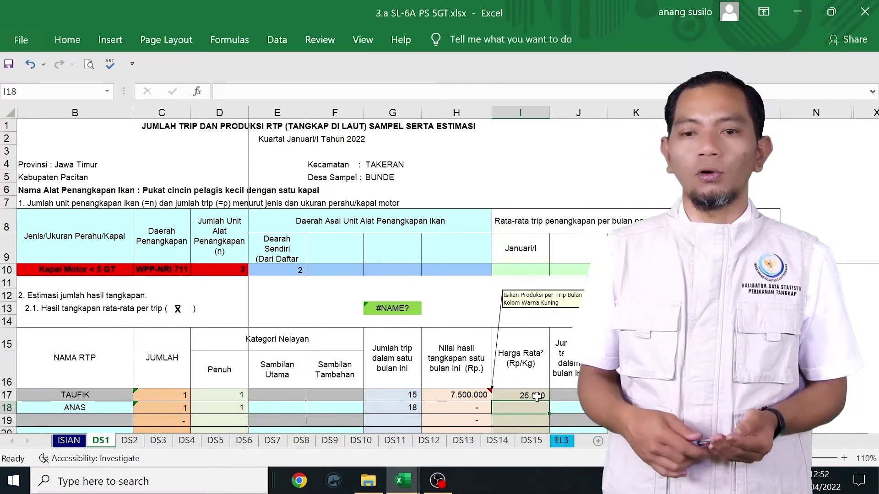
text(24.000)
key(Return)
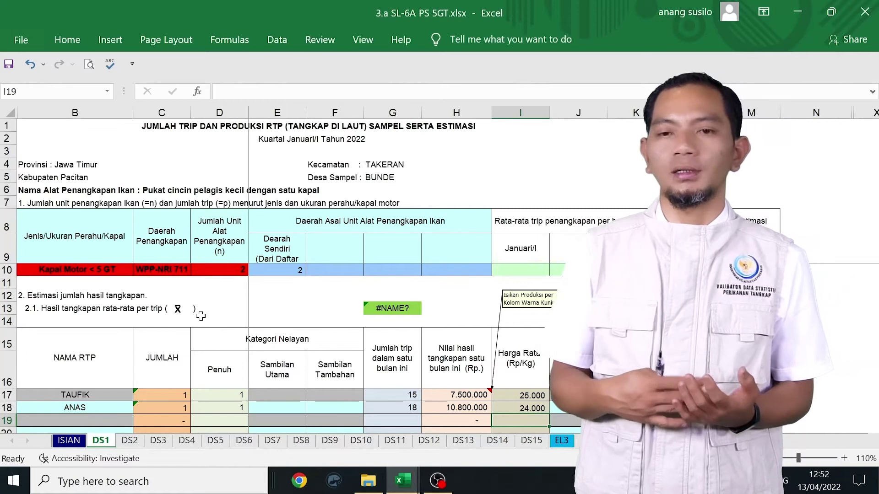
Correct the average-trip formula in G13 to =SUM(G17:G31)/2, replacing the divisor n with 2.
click(390, 307)
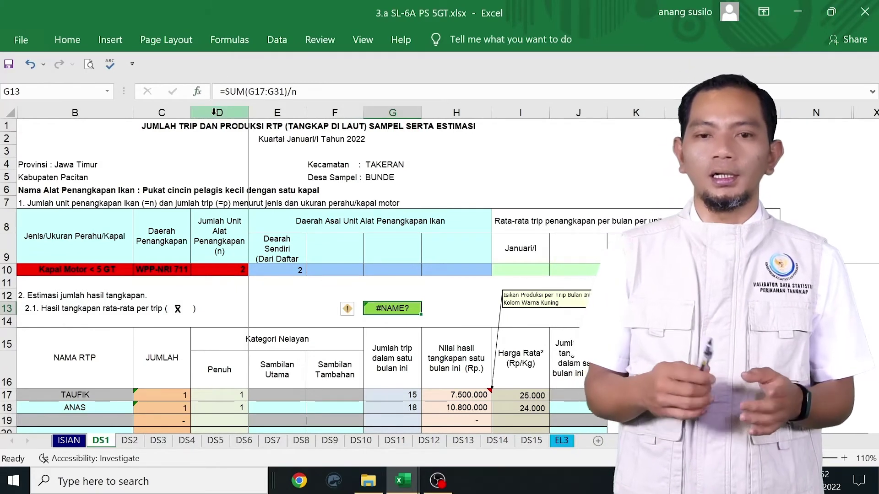
click(319, 92)
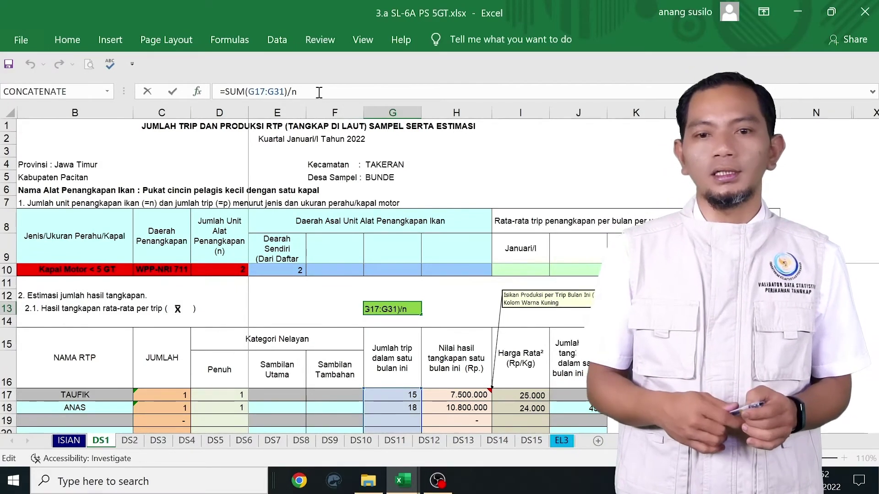
key(shift+Left)
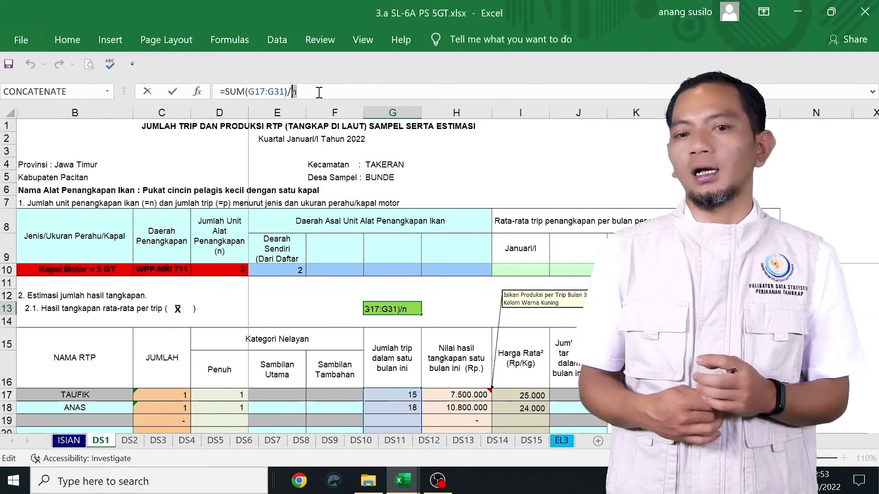
text(2)
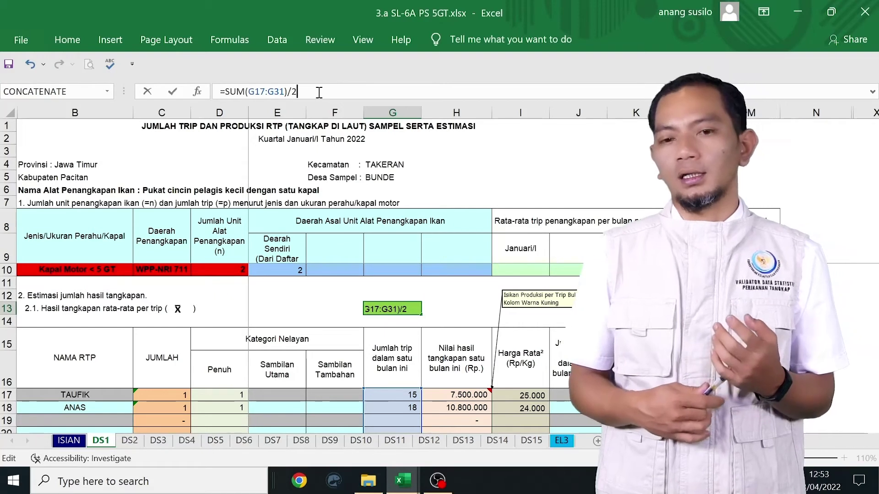
key(Return)
click(383, 305)
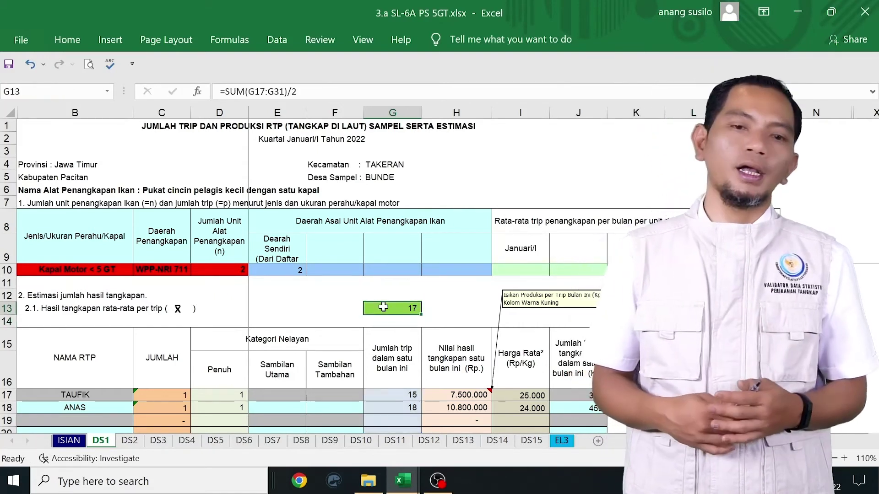
Set the Januari/I average trips per unit in I10 to 17, and check the M10 estimate and the ANGKA KOREKSI value.
click(512, 269)
text(1)
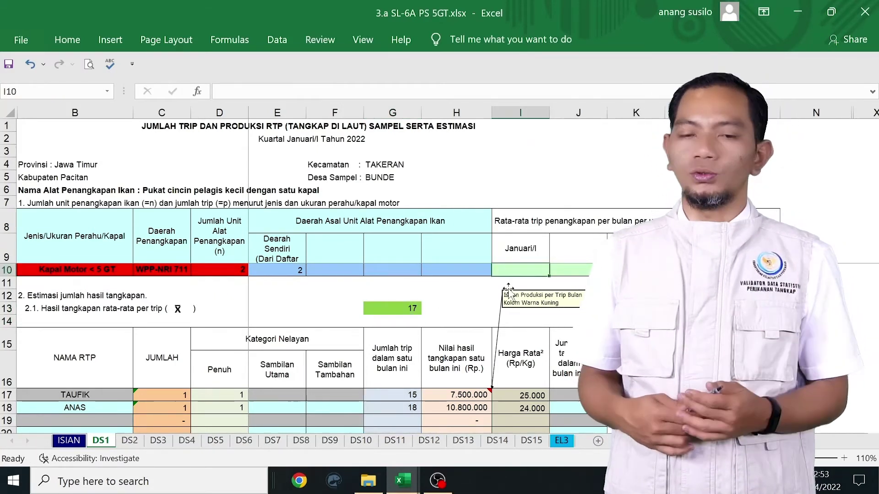
text(7)
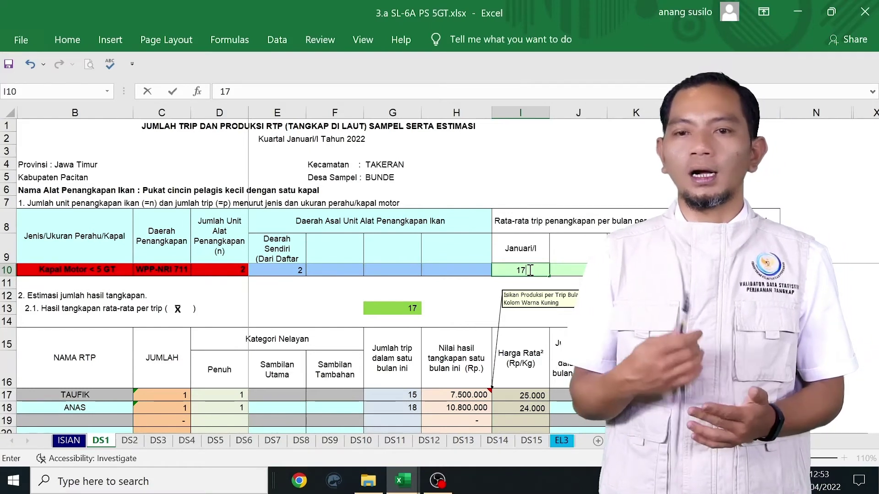
key(Return)
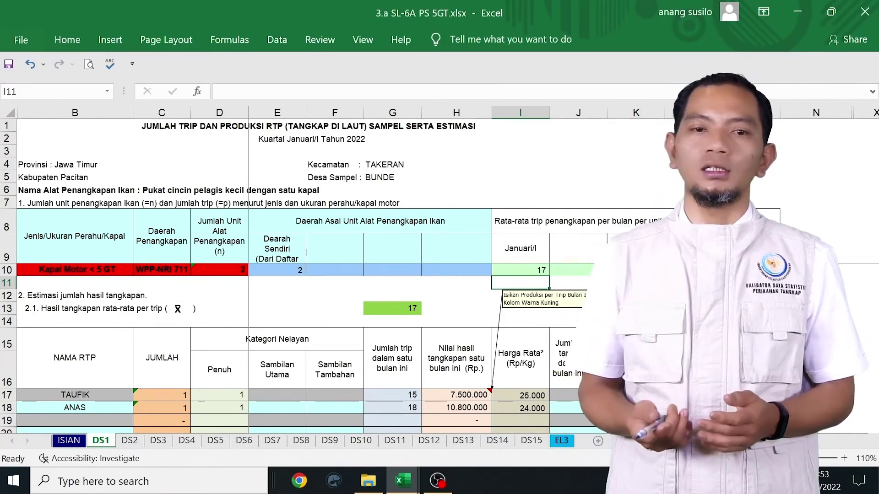
click(751, 270)
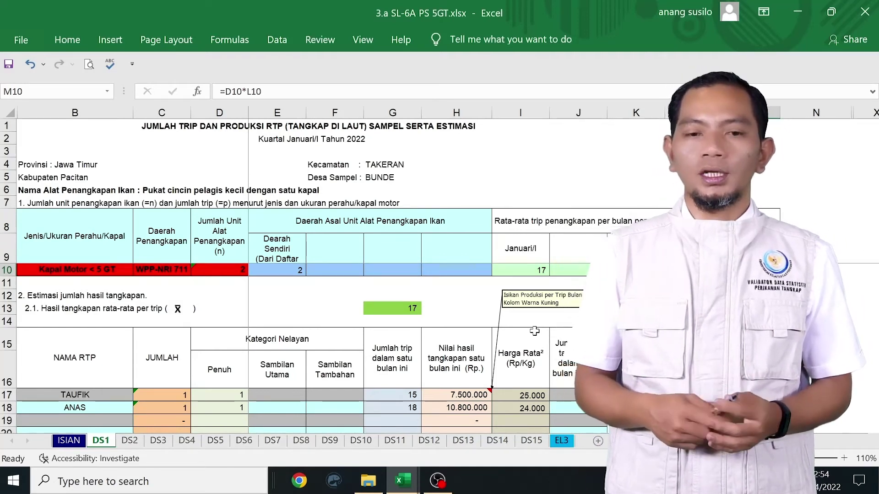
scroll(534, 331, down, 8)
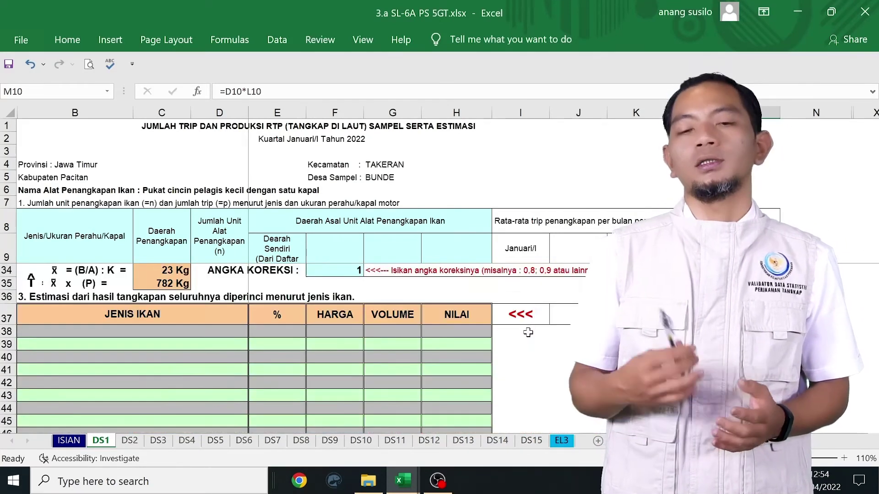
click(340, 271)
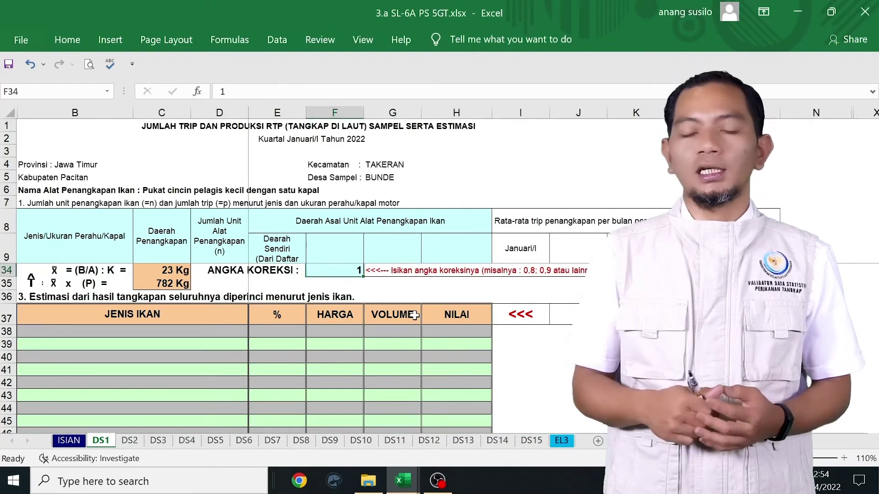
scroll(414, 315, up, 1)
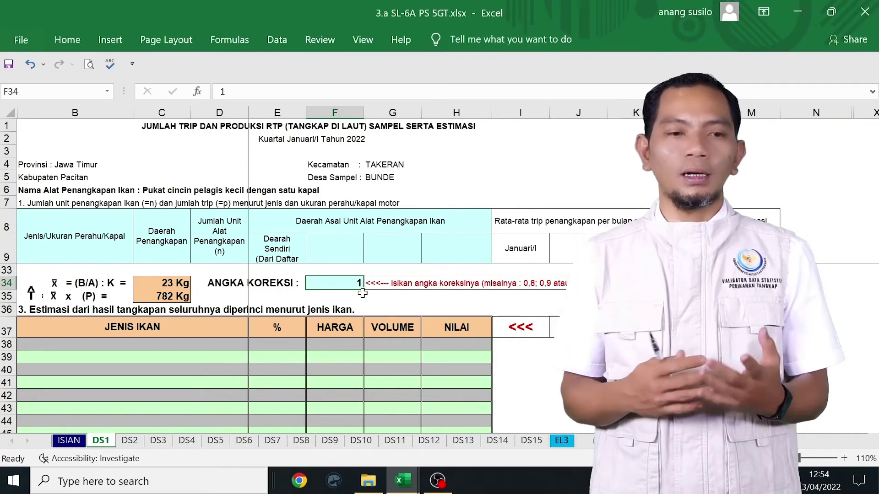
Choose Bawal hitam, Banyar and Bawal putih as the first three species in the JENIS IKAN table.
click(227, 344)
click(254, 345)
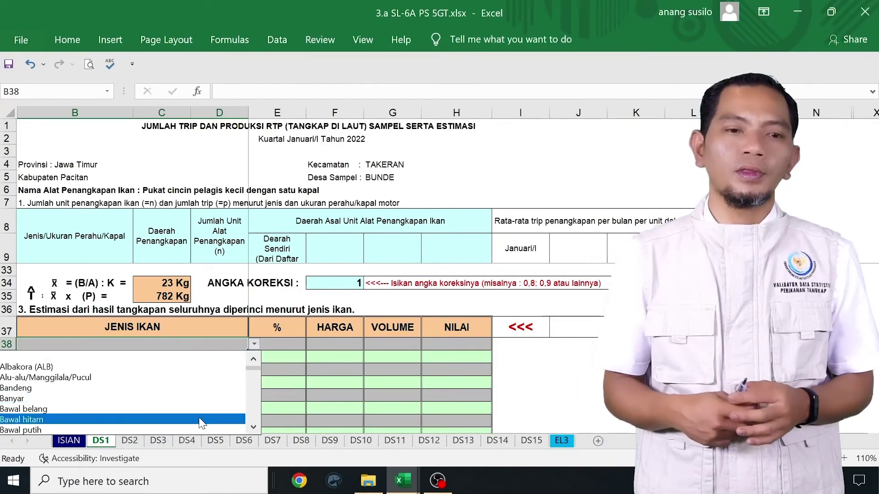
click(200, 420)
click(222, 356)
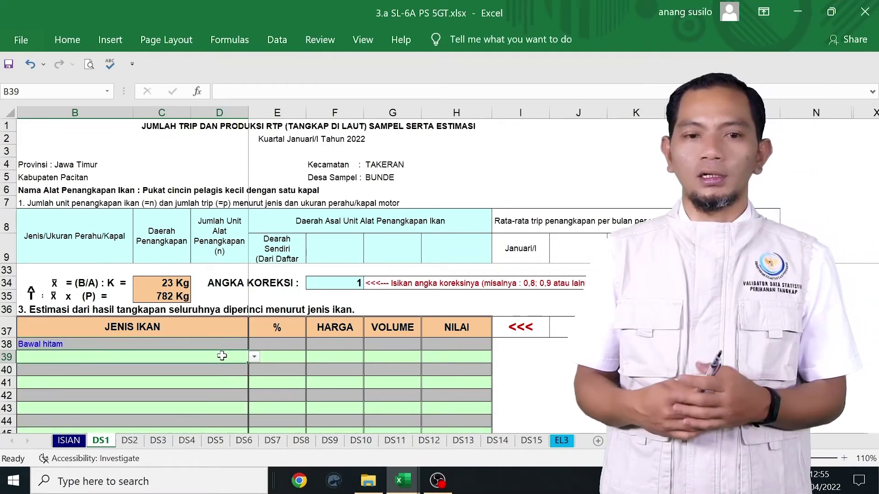
click(255, 356)
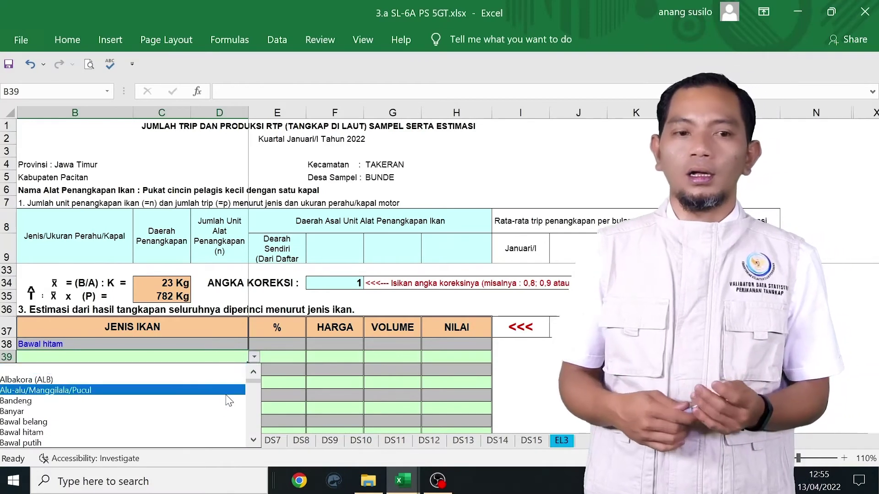
click(219, 417)
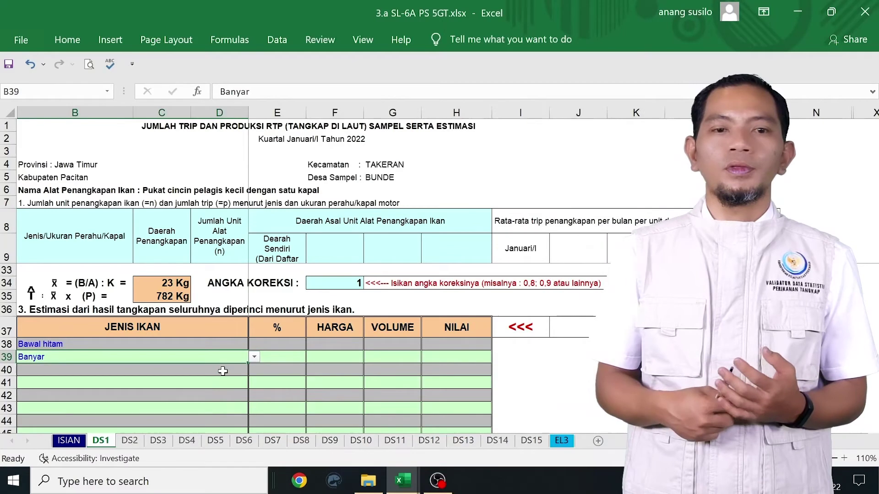
click(225, 370)
click(254, 370)
click(215, 427)
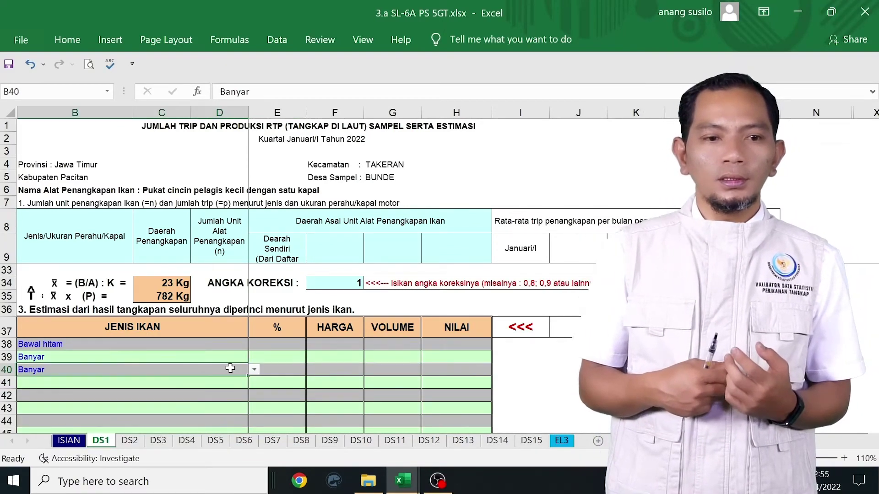
click(254, 370)
click(183, 413)
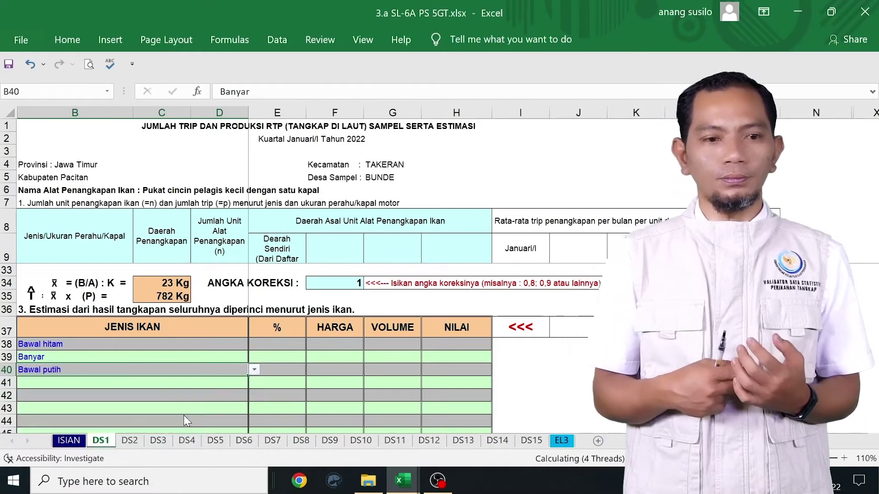
Enter the catch shares in the JENIS IKAN table as 20% for Bawal hitam, 30% for Banyar and 50% for Bawal putih.
click(284, 347)
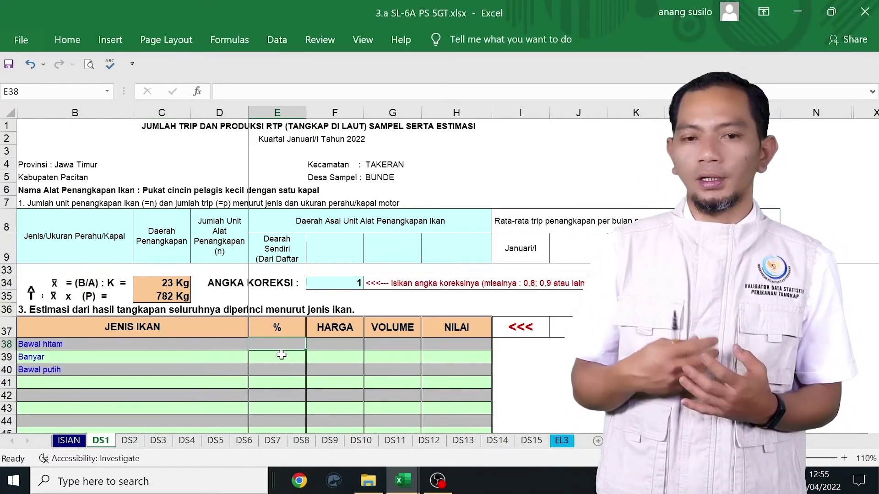
text(30)
key(BackSpace)
key(BackSpace)
text(20)
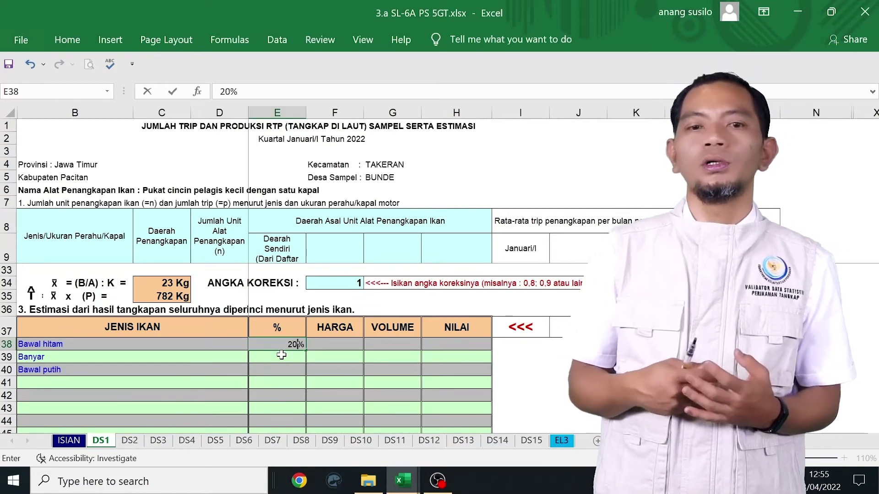
key(Return)
text(30)
key(Return)
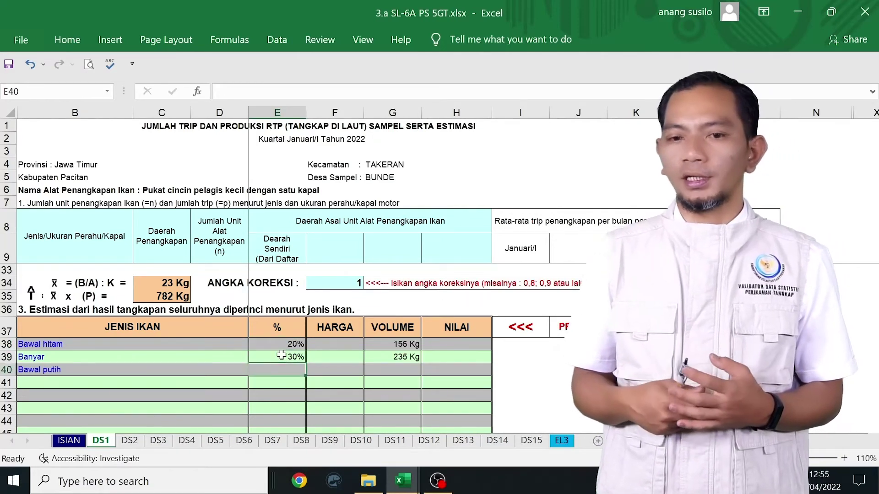
text(50)
key(Return)
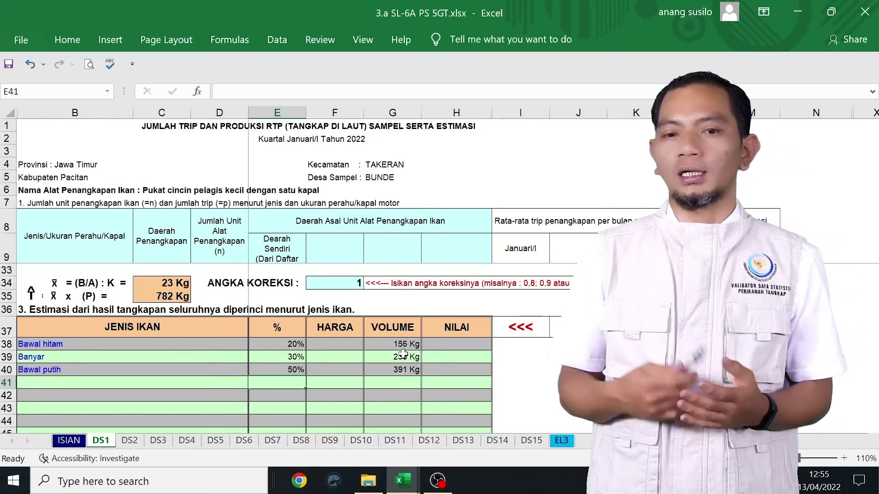
Enter the HARGA values as 23000 for Bawal hitam, 25000 for Banyar and 21000 for Bawal putih.
click(350, 346)
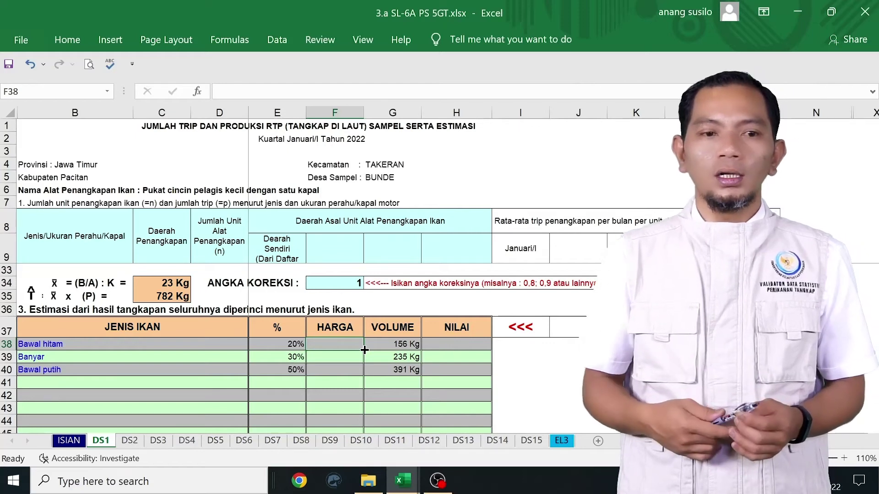
click(366, 349)
click(365, 353)
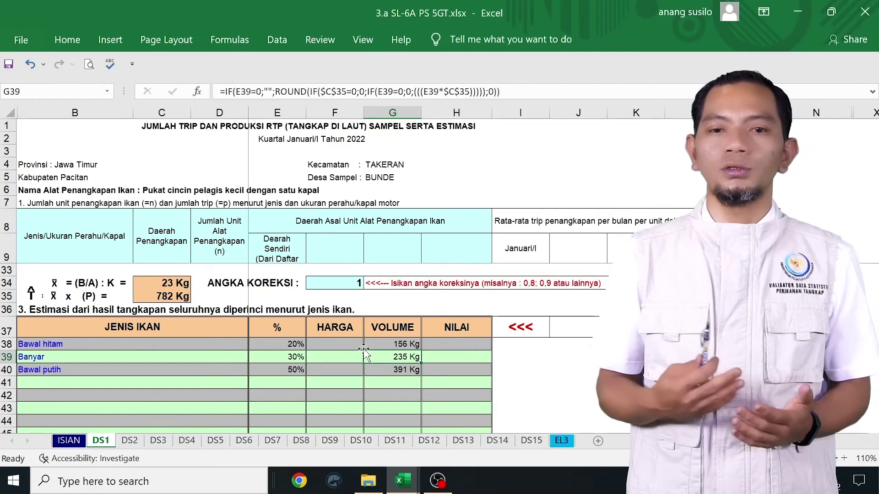
key(Down)
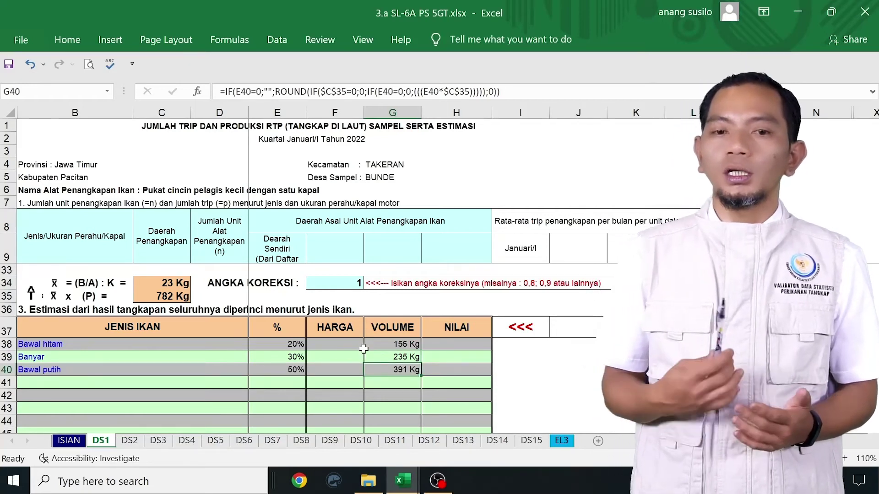
key(Left)
key(Up)
key(Up)
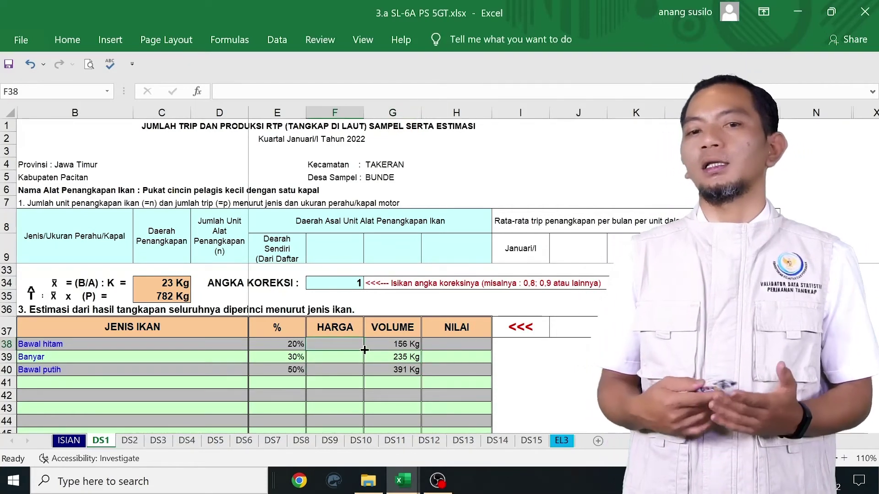
text(2)
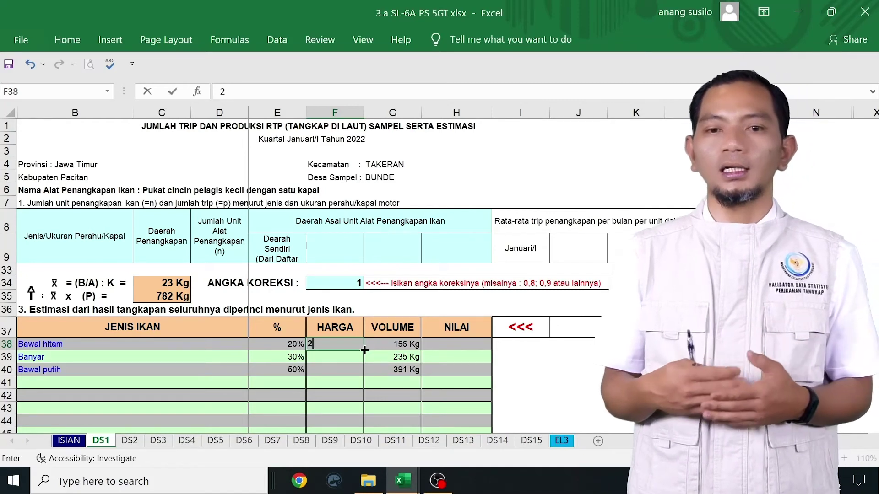
text(3000)
key(Return)
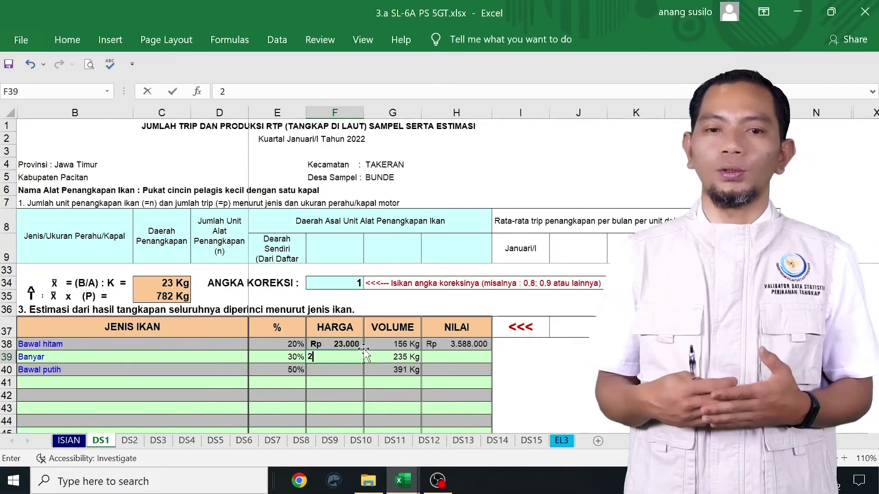
text(25000)
key(Return)
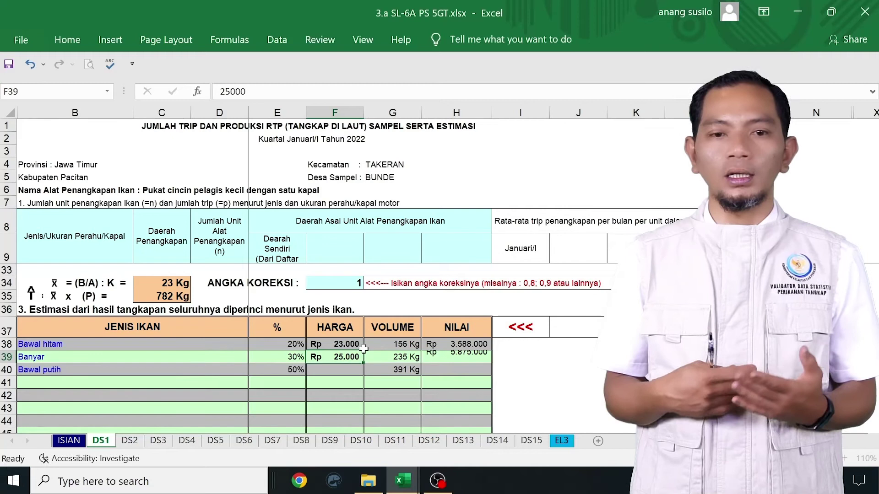
text(21000)
key(ctrl+Return)
key(Return)
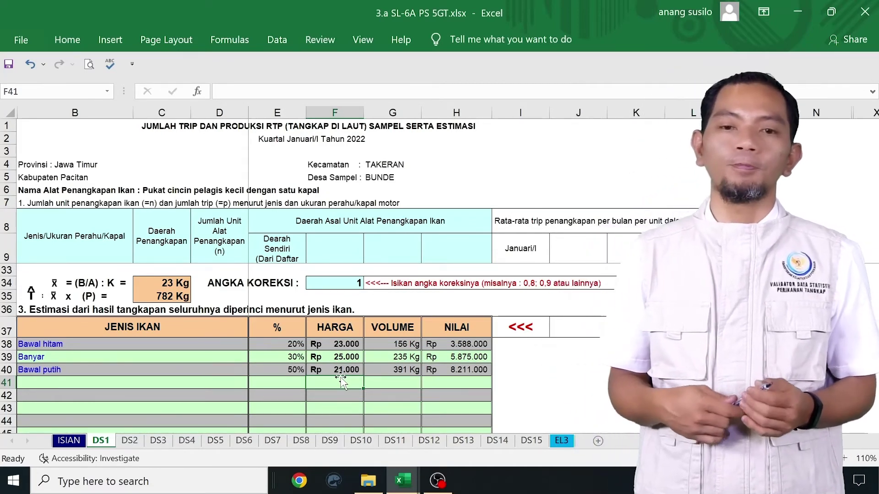
Review the species table on DS1 down to its last row and check the NILAI formula for Bawal putih.
scroll(366, 375, up, 7)
scroll(382, 368, down, 12)
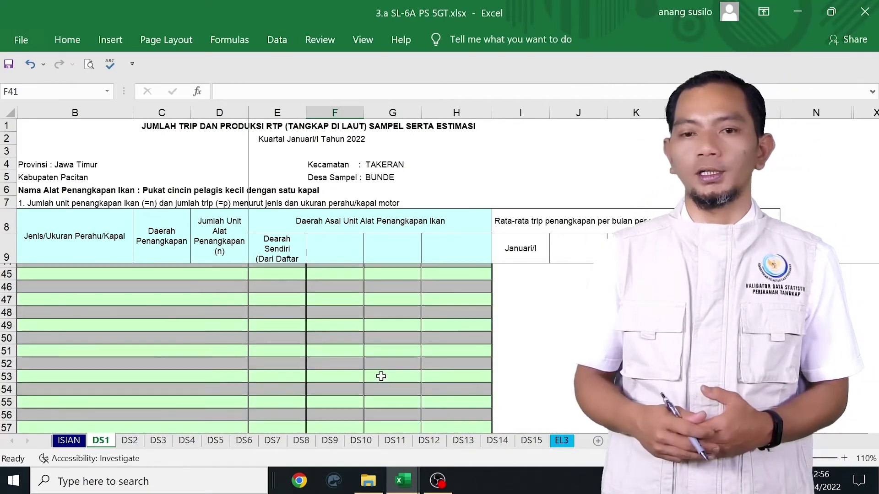
scroll(381, 377, down, 9)
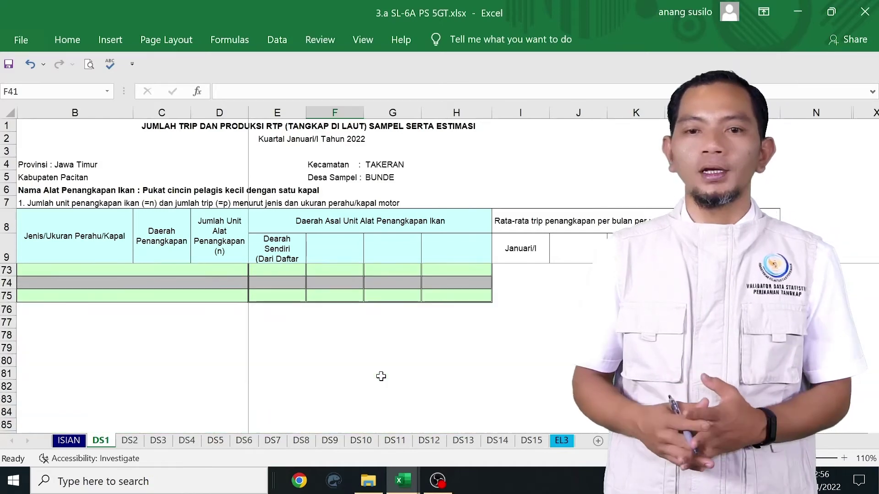
scroll(381, 376, up, 9)
scroll(381, 376, up, 5)
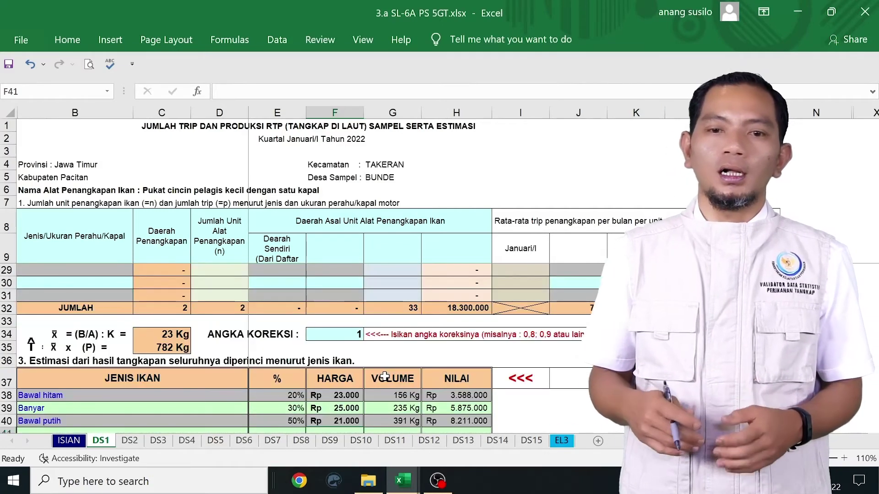
scroll(381, 377, down, 1)
click(444, 367)
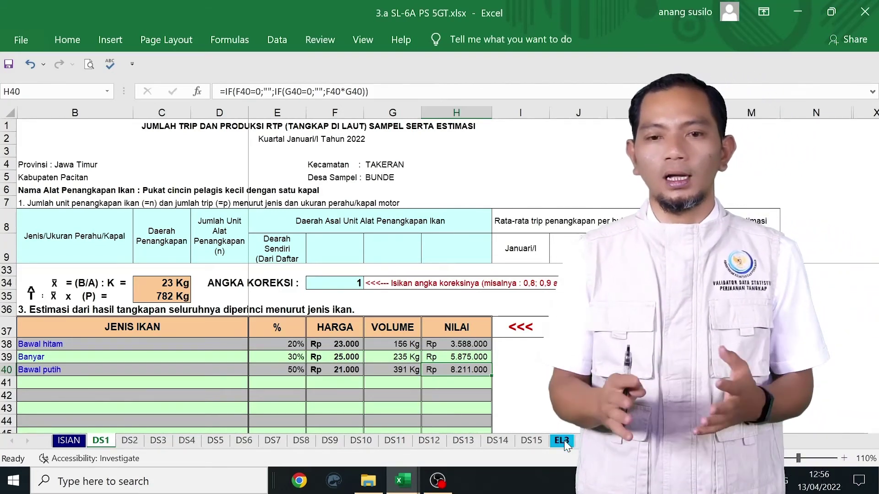
Show the VOLUME and NILAI rows on the EL3 sheet and widen the RINCIAN column to reveal more of their labels.
click(563, 440)
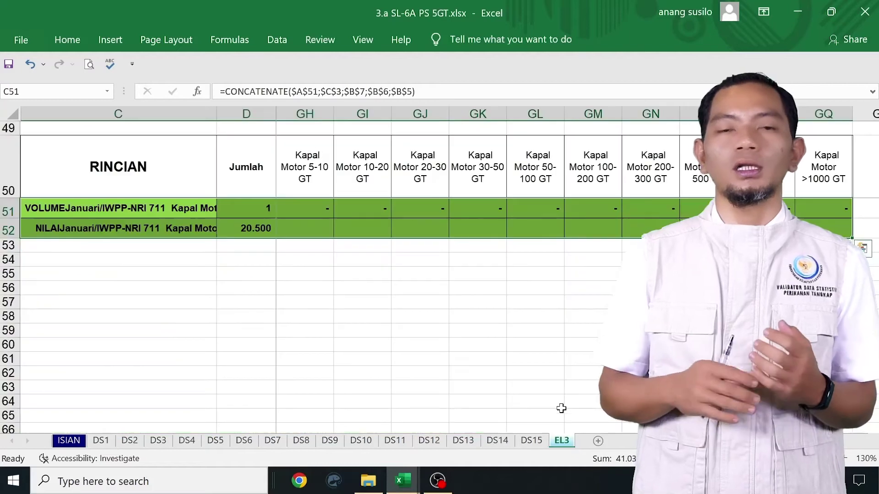
click(190, 214)
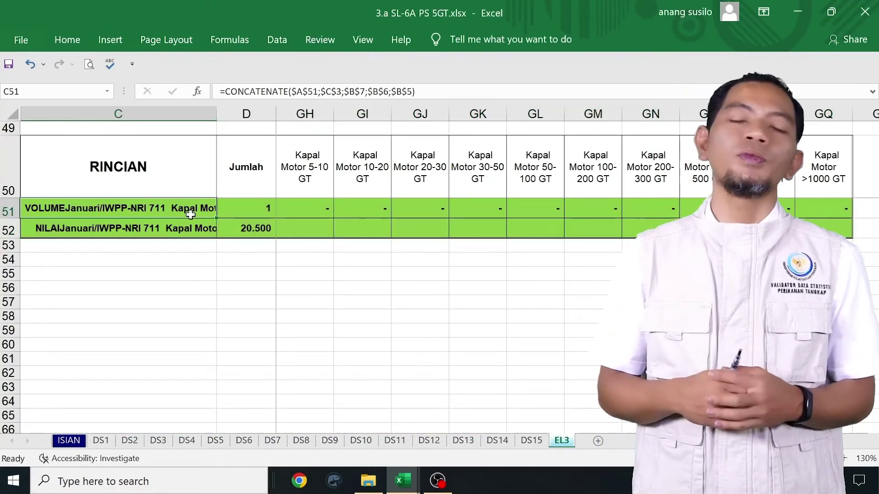
key(Right)
key(Right)
key(Right)
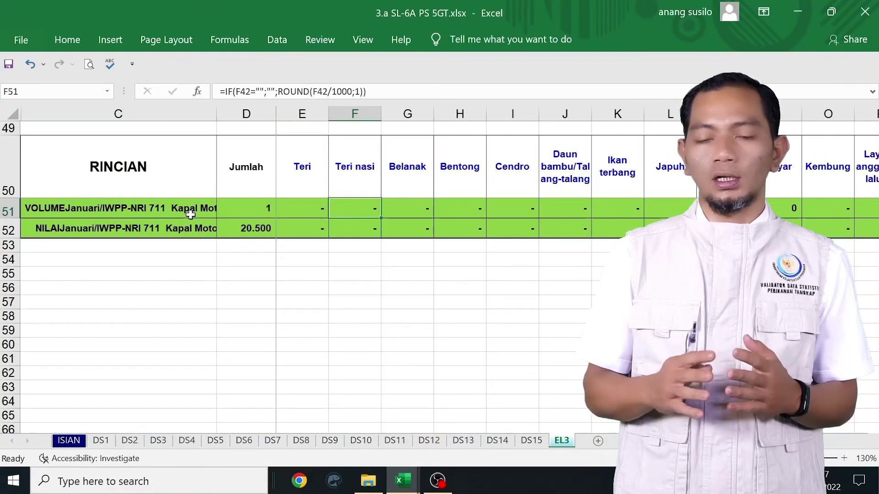
drag(217, 117, 412, 118)
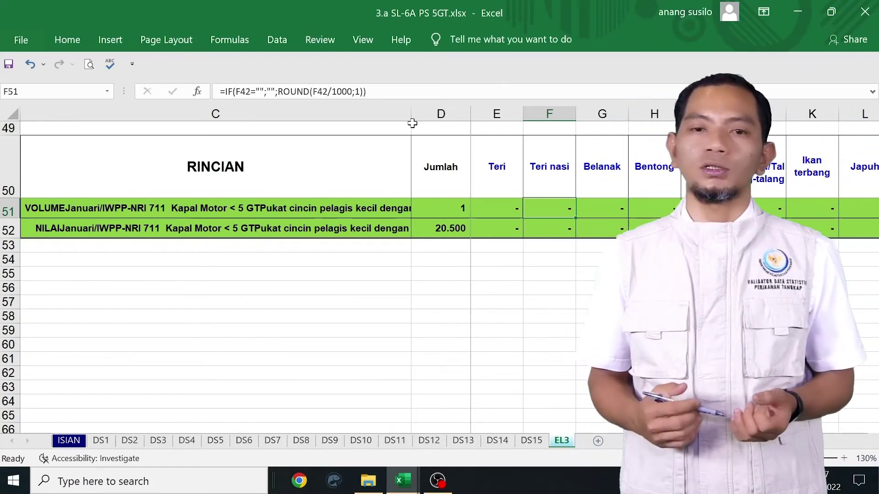
Check the Jumlah formulas for VOLUME and NILAI in D51 and D52, and save the PS 5GT workbook.
click(426, 209)
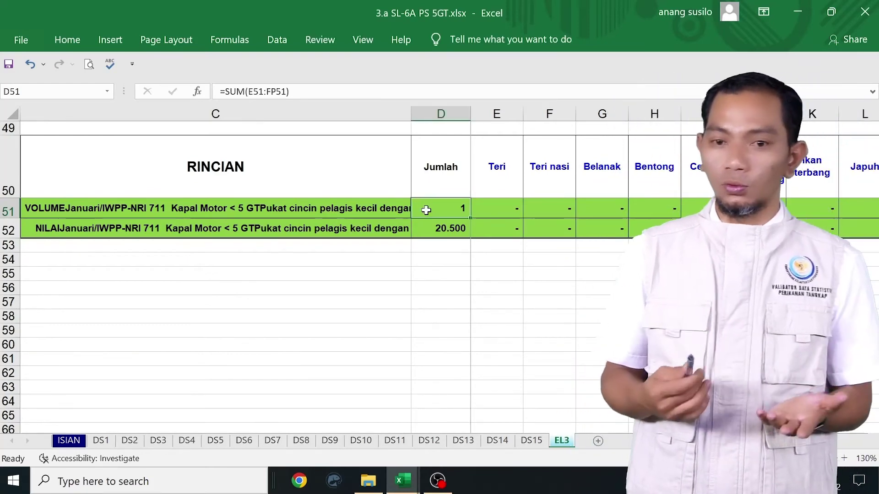
click(429, 223)
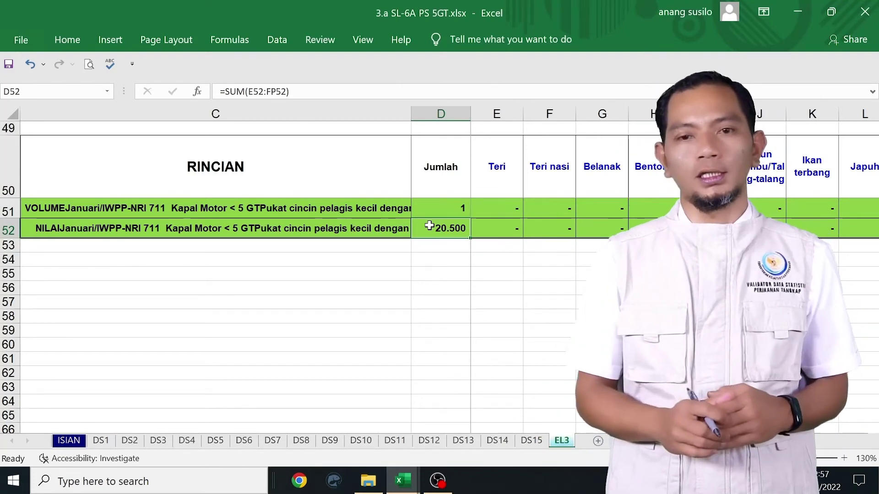
key(ctrl+s)
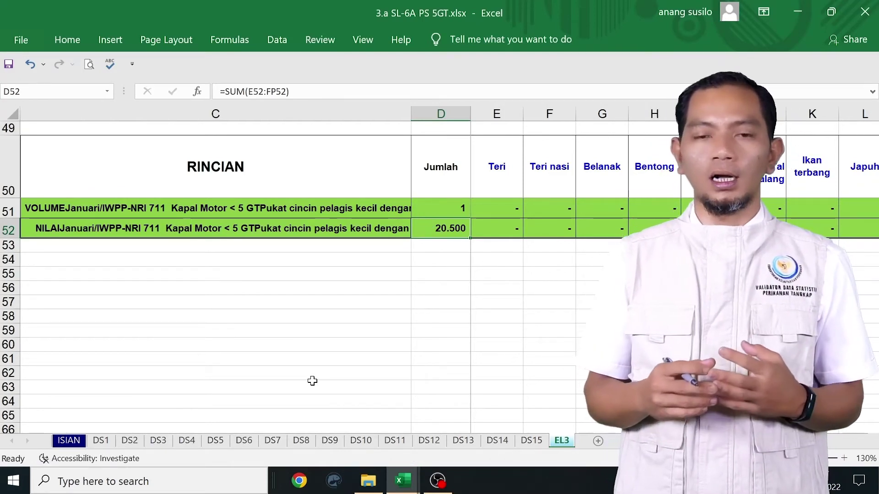
Switch to File Explorer, open 3.a SL-6A JIT 5GT.xlsx and PRODUKSI LAUT.xlsx from the 1.Januari folder, and display the PRODUKSI LAUT workbook.
click(369, 481)
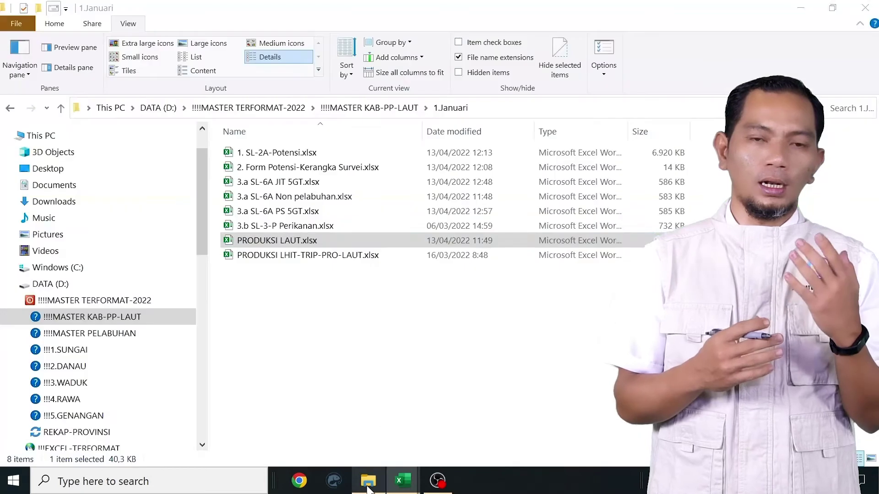
double_click(303, 184)
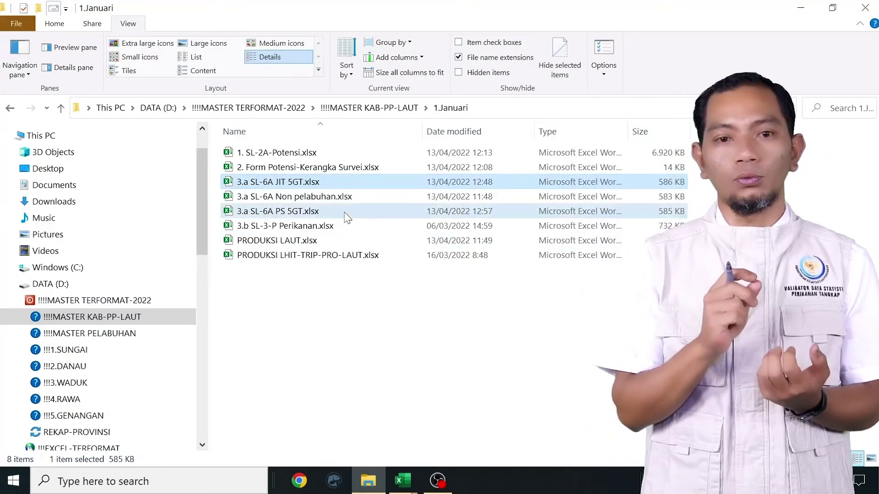
click(344, 214)
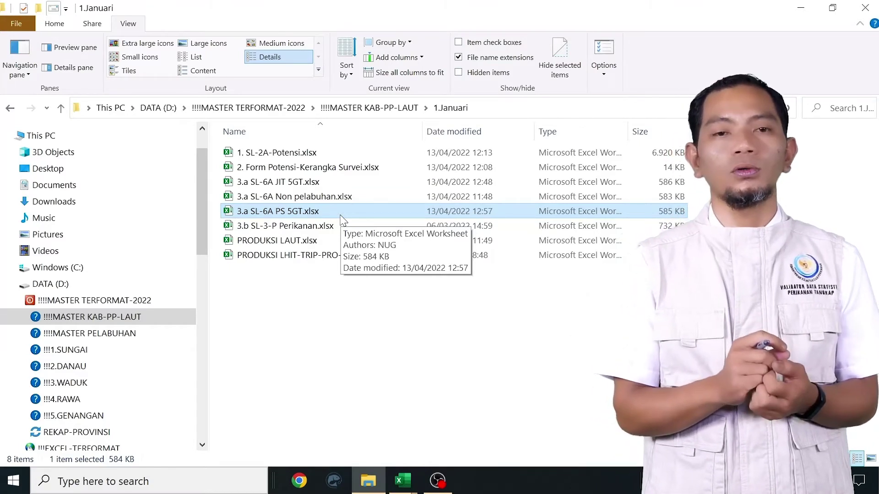
click(292, 240)
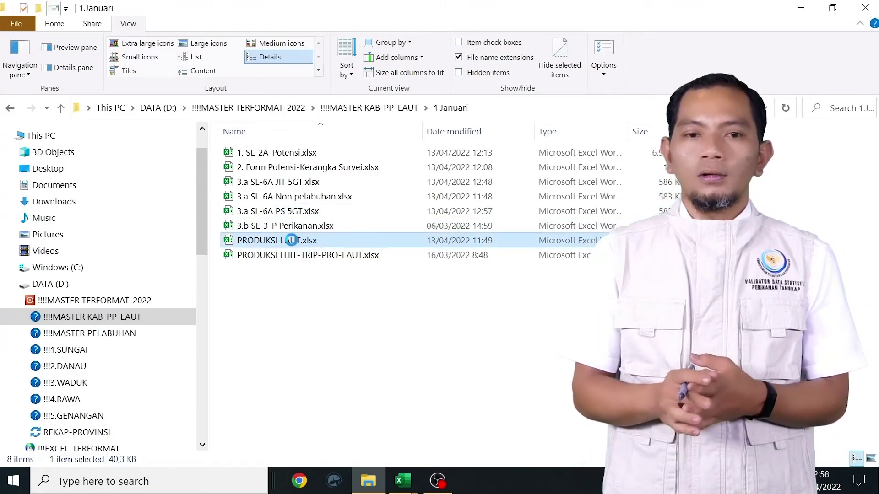
right_click(293, 241)
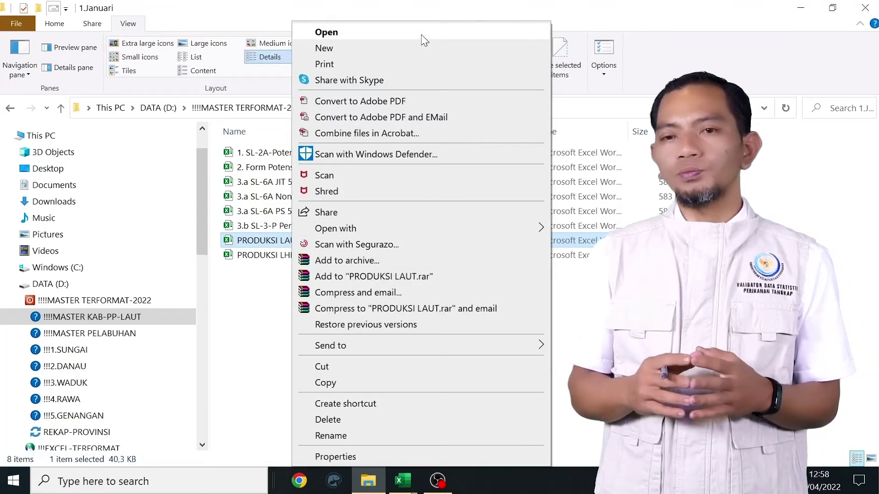
click(562, 19)
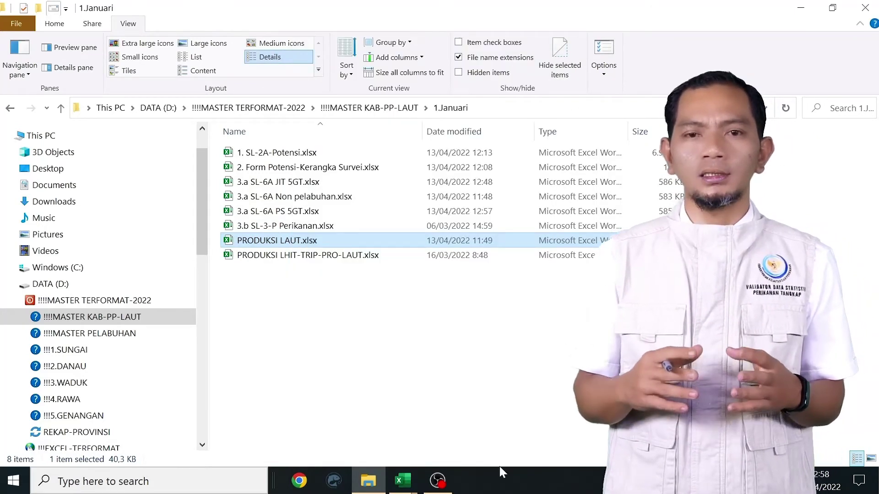
mouse_move(403, 479)
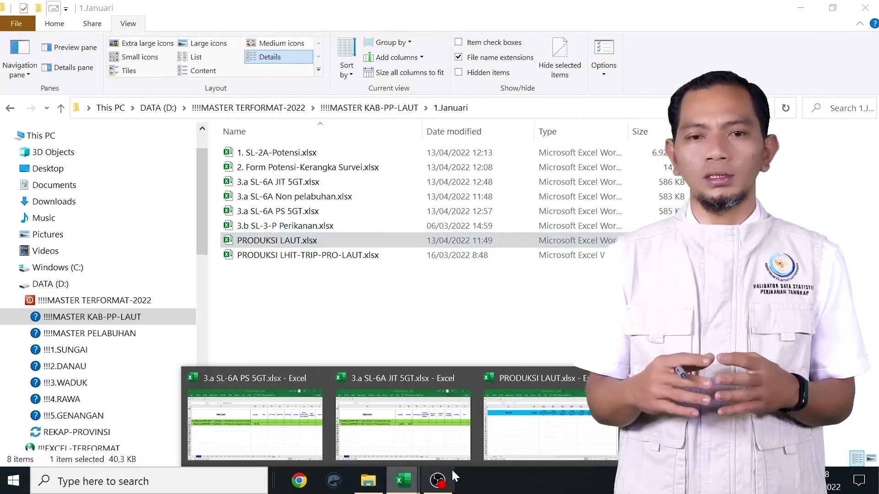
click(544, 429)
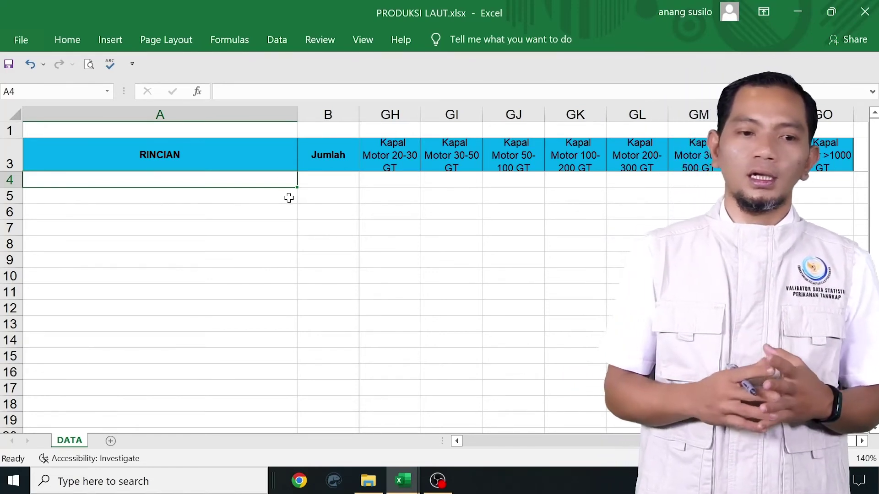
Switch to the 3.a SL-6A JIT 5GT workbook and copy the VOLUME and NILAI rows C51:GQ52 from its EL3 sheet.
click(401, 490)
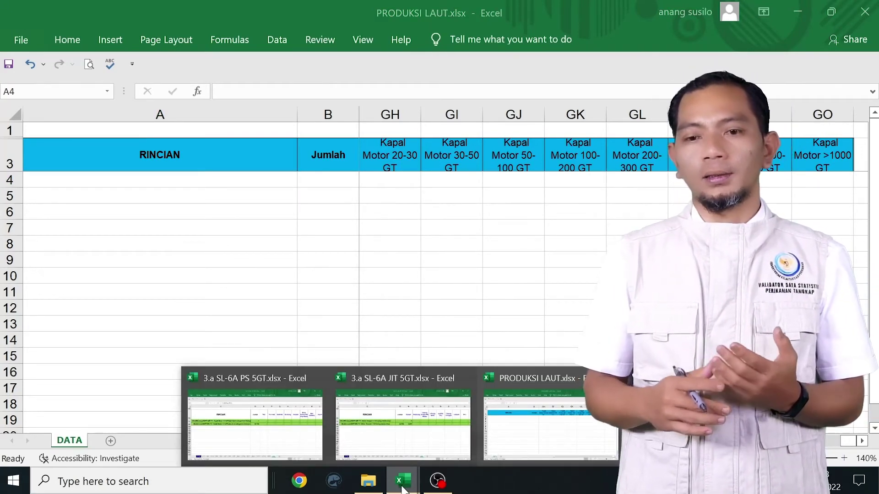
click(403, 423)
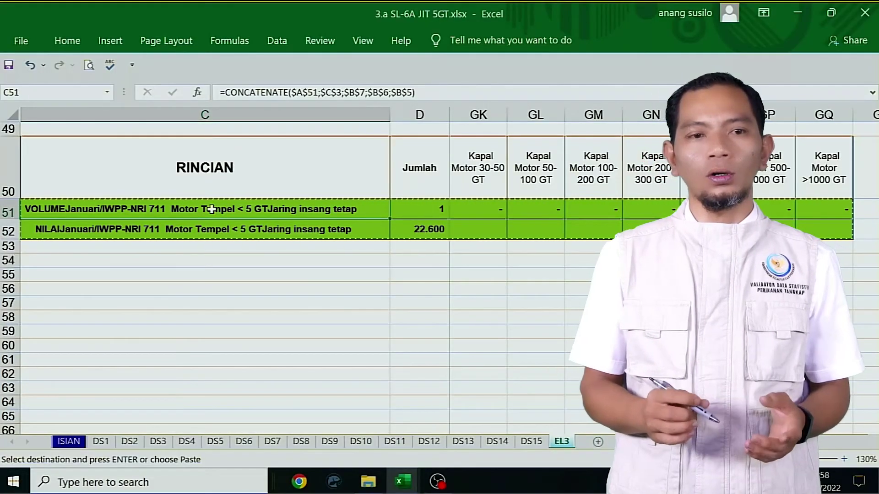
key(Down)
key(ctrl+v)
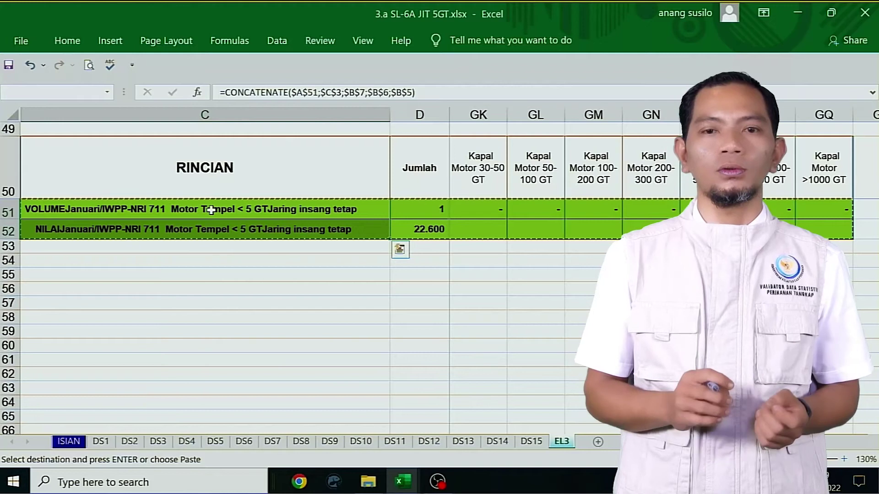
key(ctrl+shift+Right)
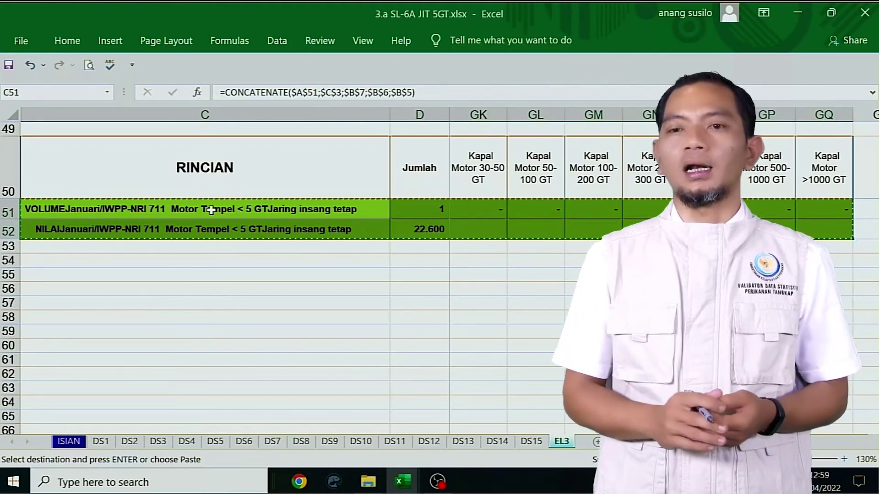
Paste the copied JIT 5GT VOLUME and NILAI rows as values at A4 of the DATA sheet in PRODUKSI LAUT.xlsx.
right_click(211, 210)
click(258, 148)
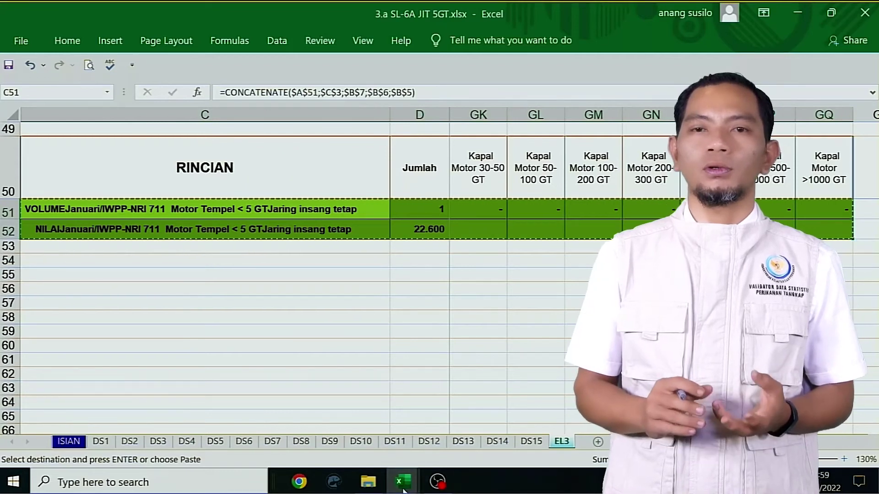
mouse_move(403, 480)
click(549, 403)
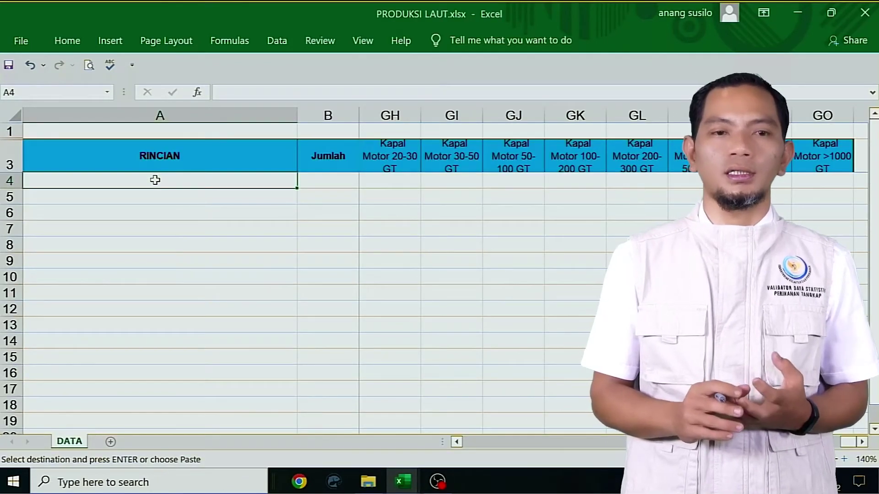
right_click(156, 181)
click(210, 179)
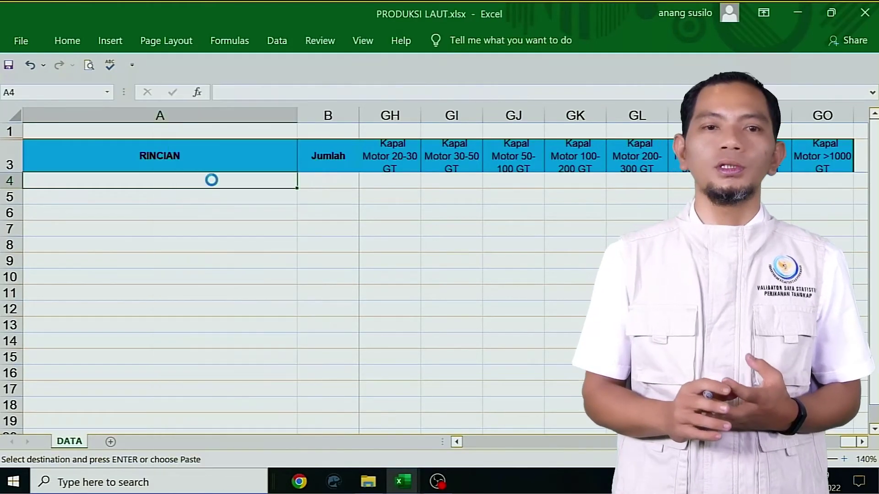
click(221, 182)
Switch to the 3.a SL-6A PS 5GT workbook and copy the VOLUME and NILAI rows C51:GQ52 from its EL3 sheet.
mouse_move(402, 484)
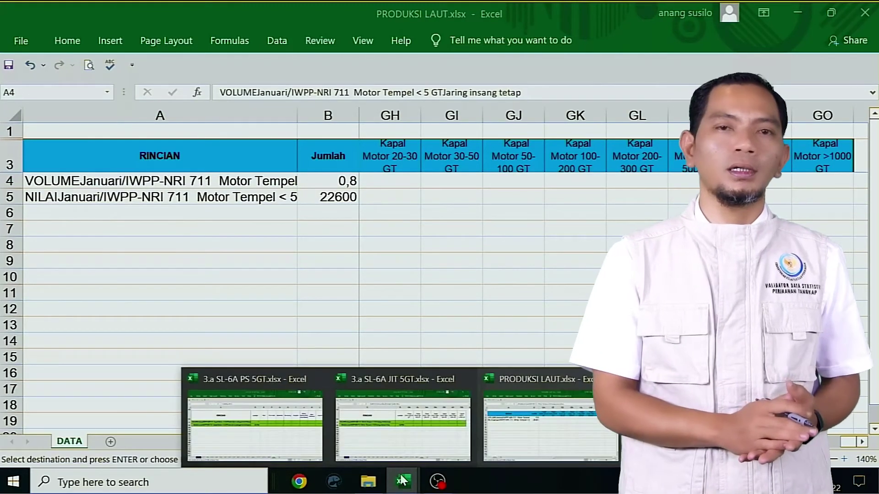
click(273, 419)
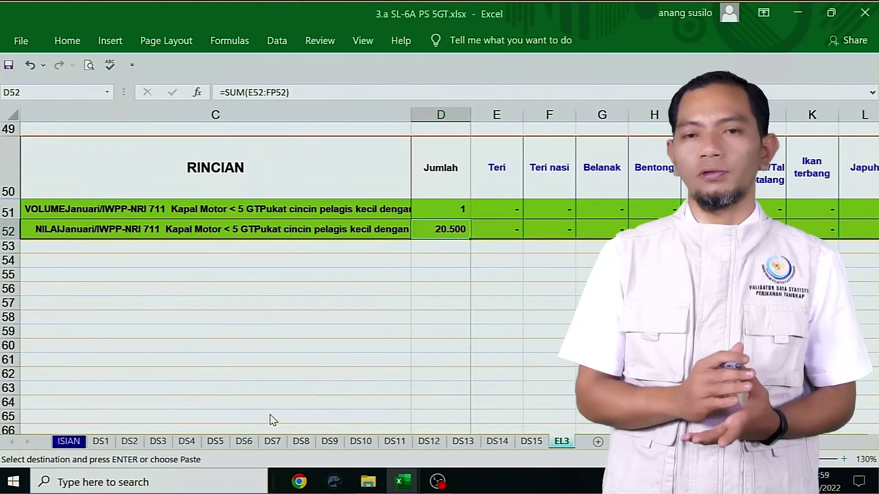
click(184, 207)
key(ctrl+shift+Down)
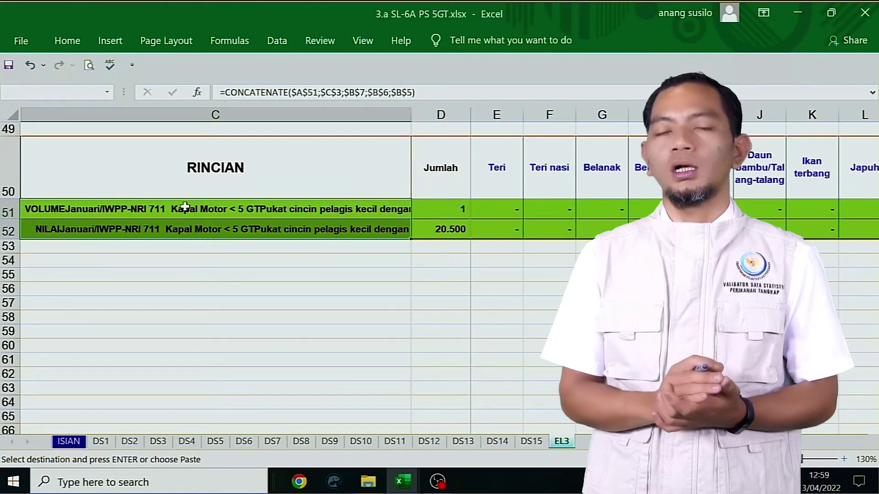
key(ctrl+shift+Right)
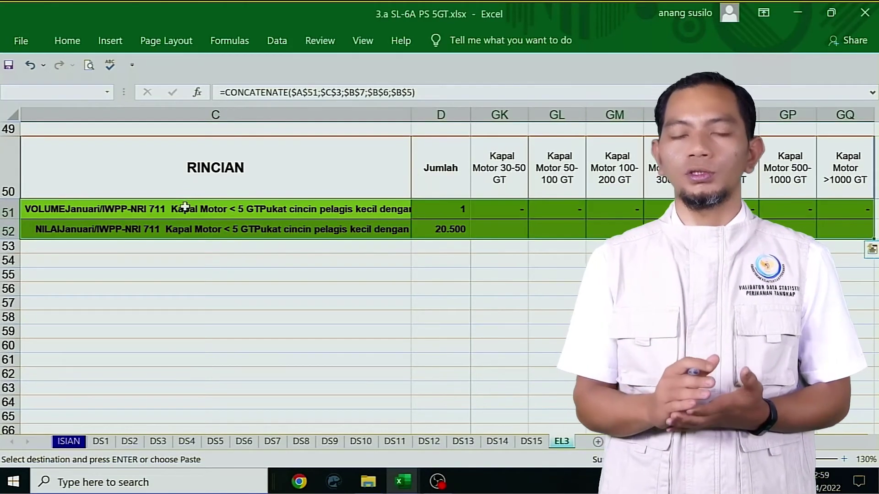
right_click(185, 206)
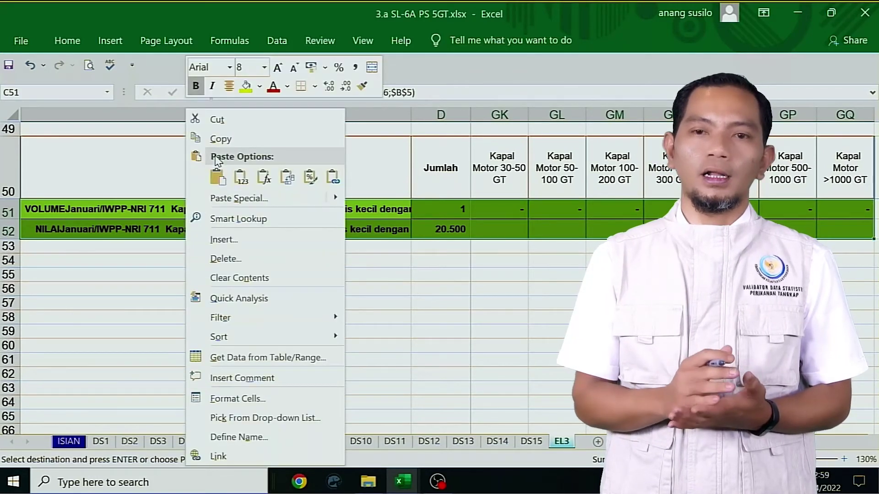
click(223, 143)
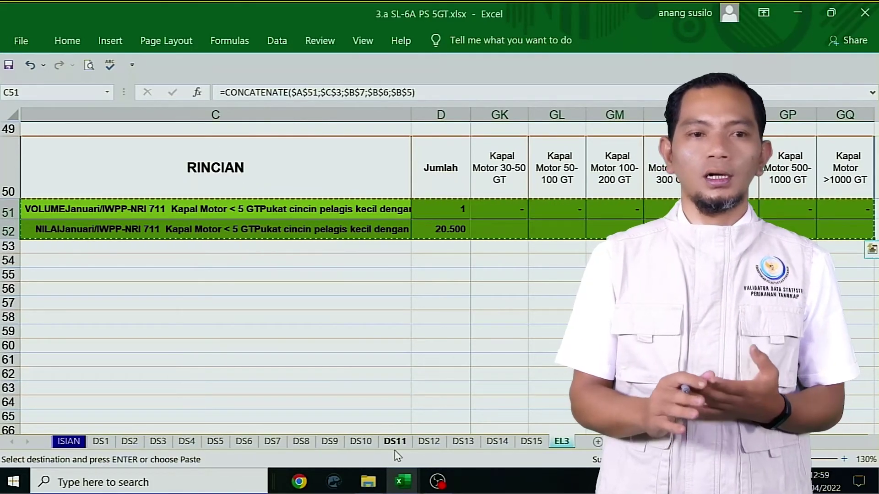
Return to PRODUKSI LAUT.xlsx and paste the copied PS 5GT rows as values at A6, below the JIT rows.
mouse_move(402, 480)
click(549, 418)
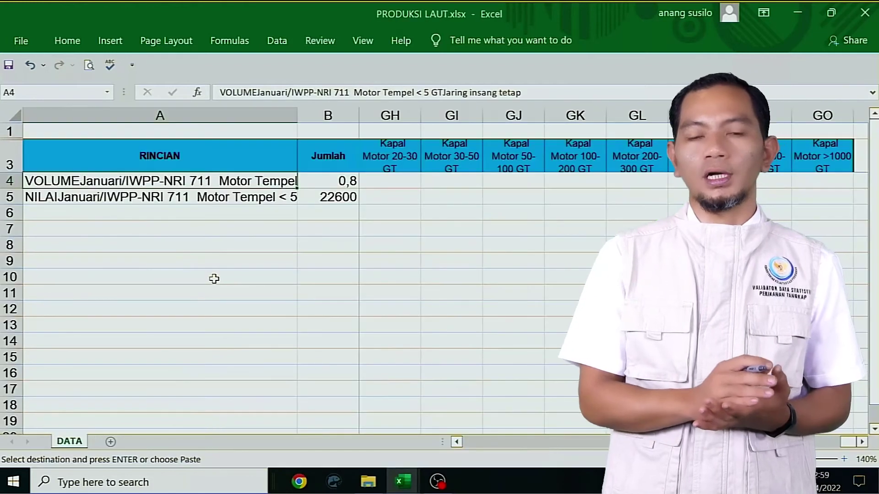
click(203, 213)
right_click(202, 212)
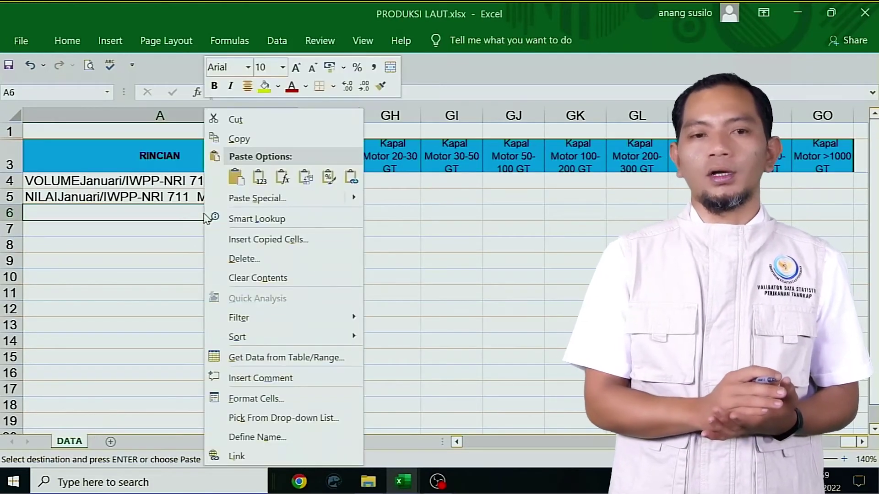
click(256, 184)
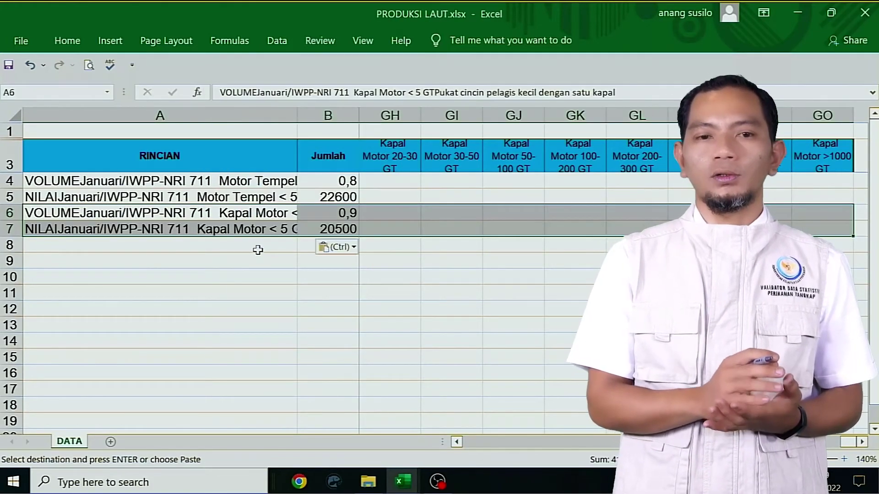
Check the pasted rows across the Jumlah and first species columns, and save the PRODUKSI LAUT workbook.
click(257, 249)
key(Right)
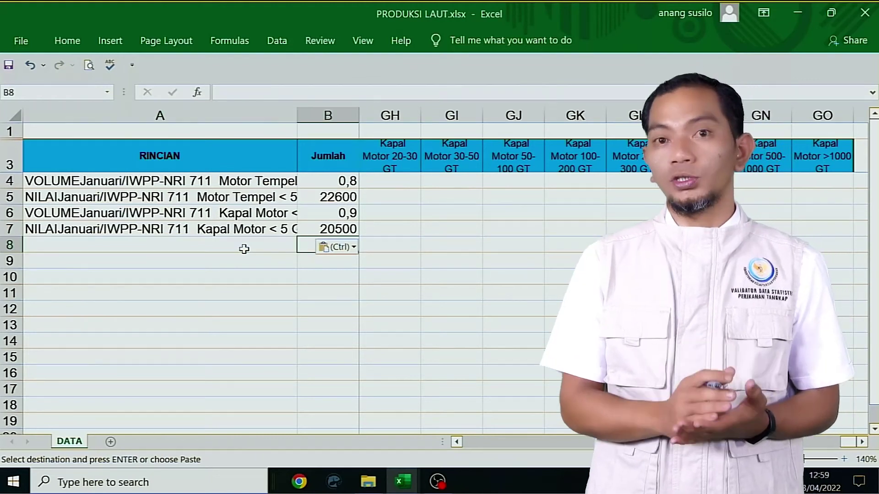
key(Right)
key(Up)
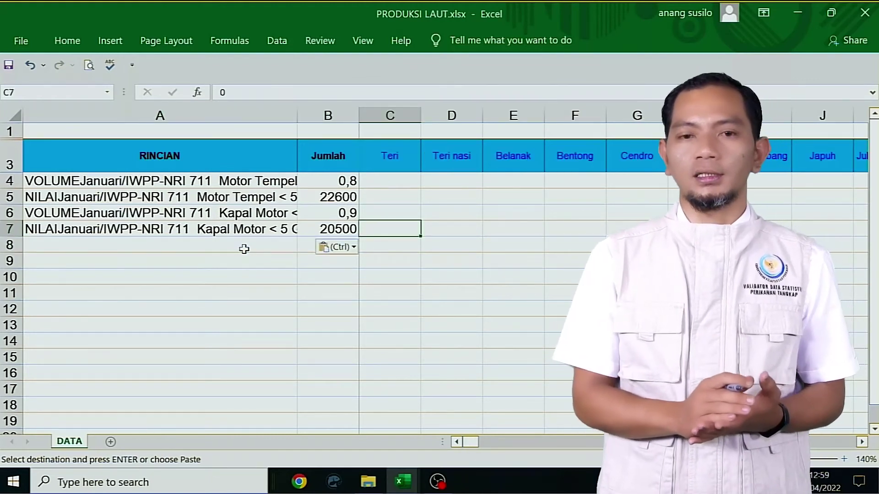
scroll(458, 275, down, 3)
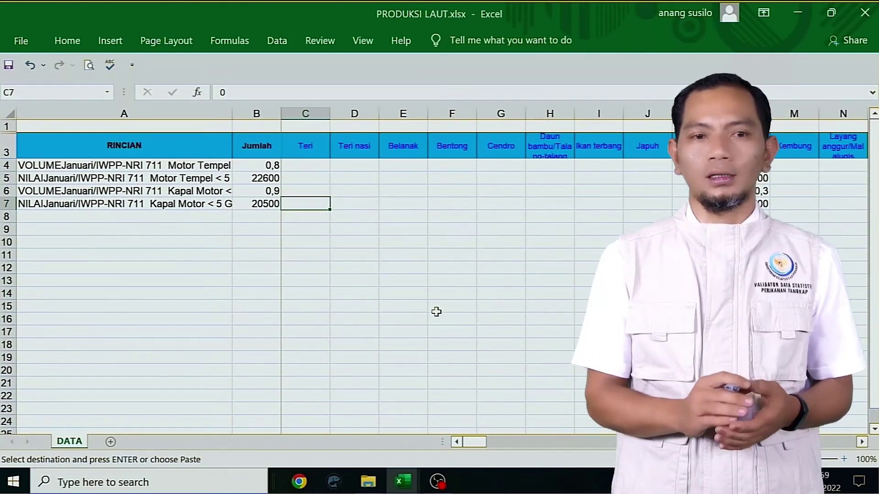
click(241, 161)
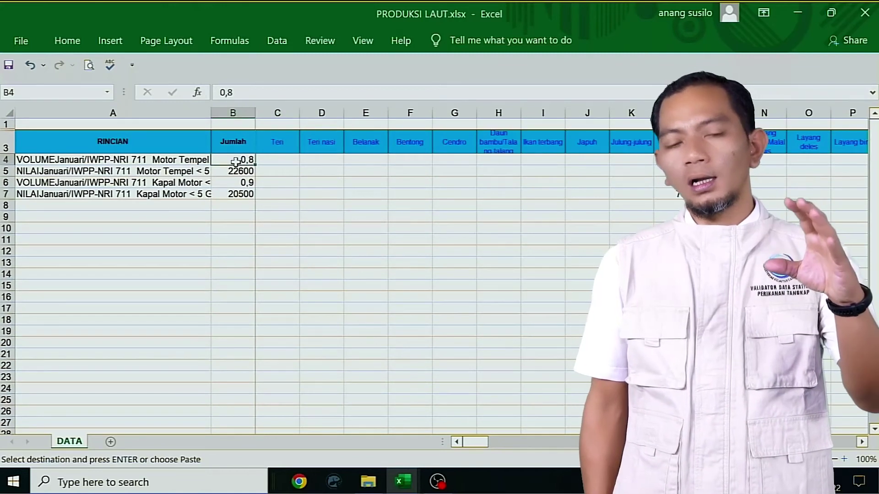
key(Left)
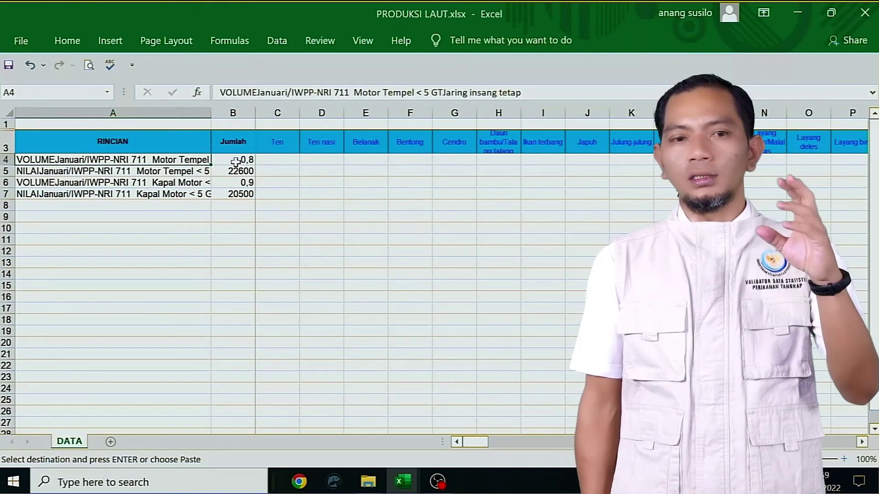
key(ctrl+s)
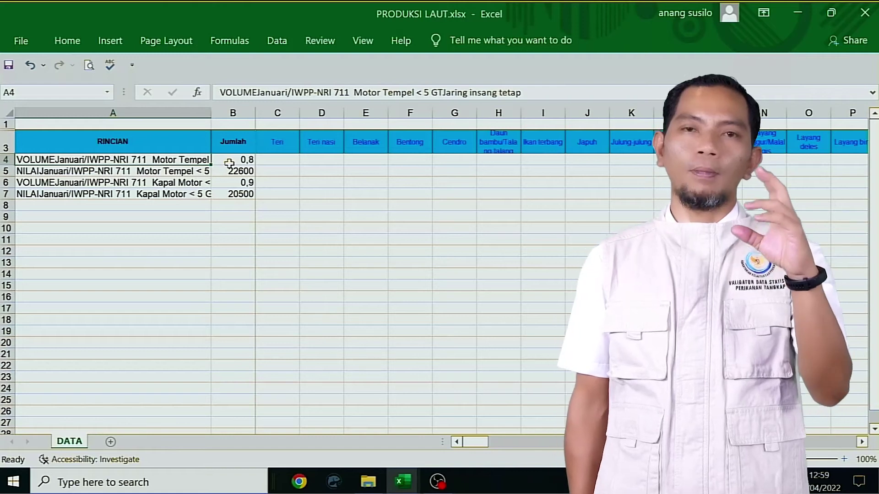
Widen the RINCIAN column on the DATA sheet until the full VOLUME and NILAI labels fit.
drag(210, 118, 262, 114)
drag(262, 113, 323, 118)
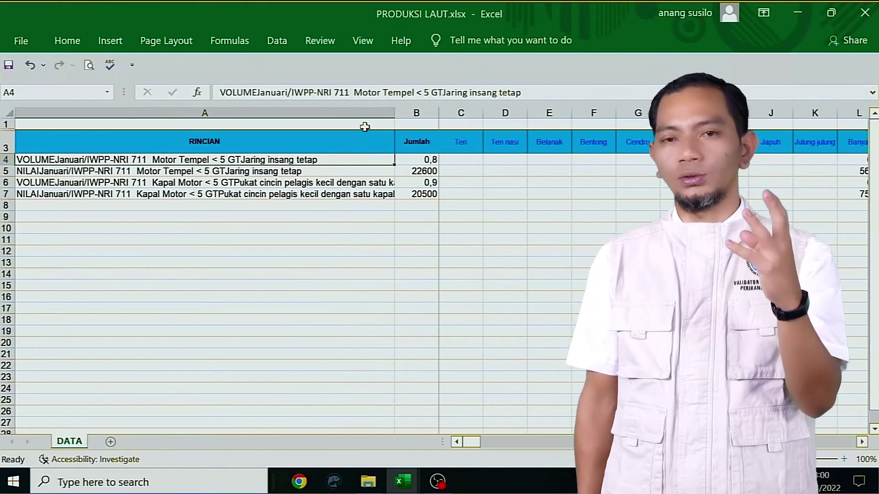
drag(393, 110, 436, 116)
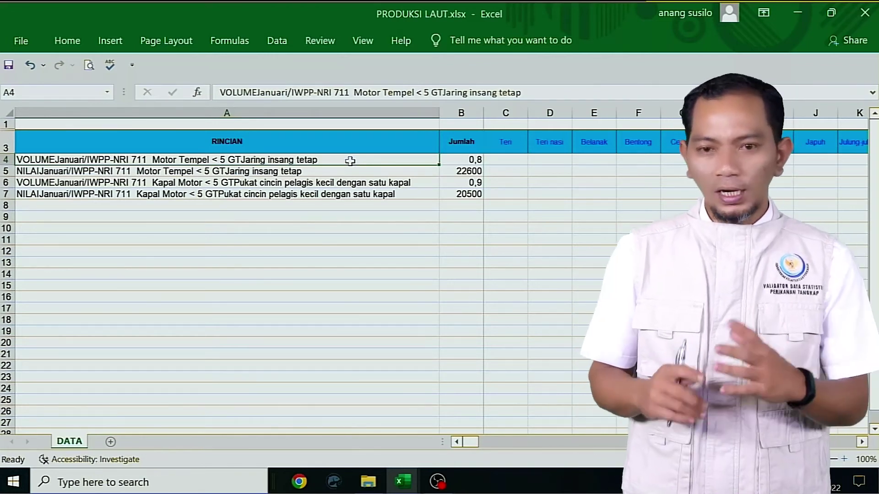
Open PRODUKSI LHIT-TRIP-PRO-LAUT.xlsx from the 1.Januari folder in File Explorer and check the Jumlah formula in D7 on its TRIP sheet.
click(368, 481)
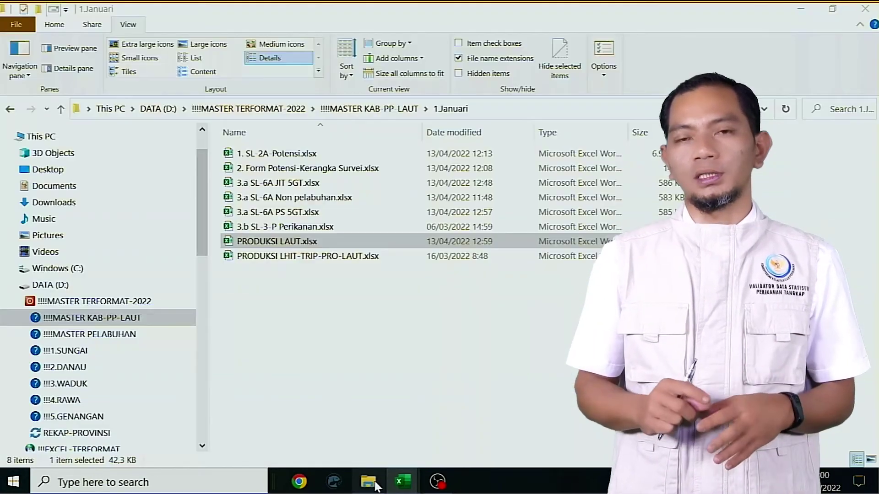
double_click(325, 256)
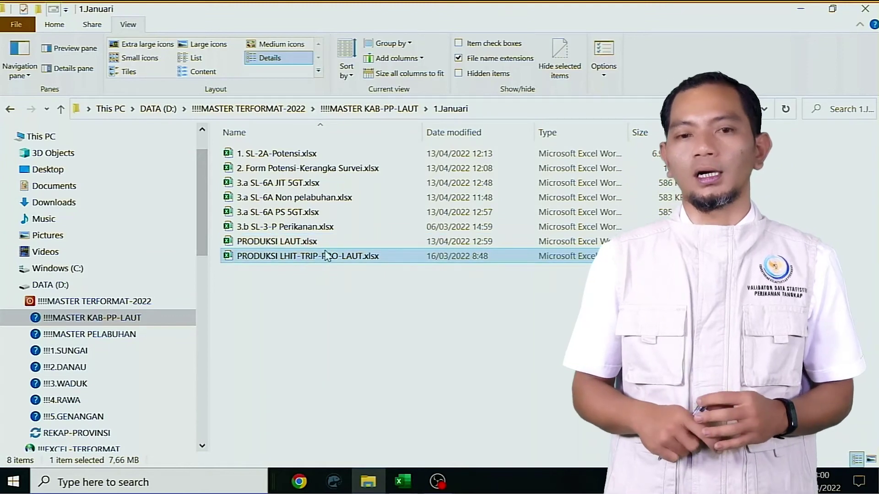
right_click(393, 256)
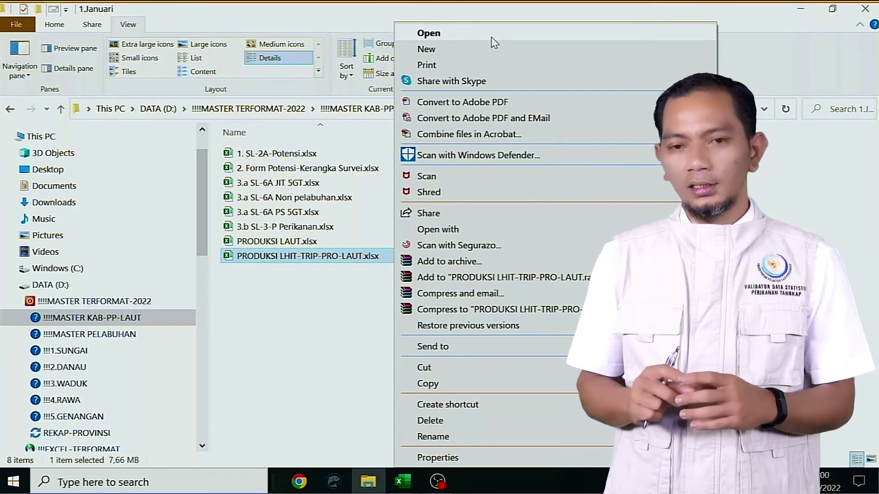
click(494, 35)
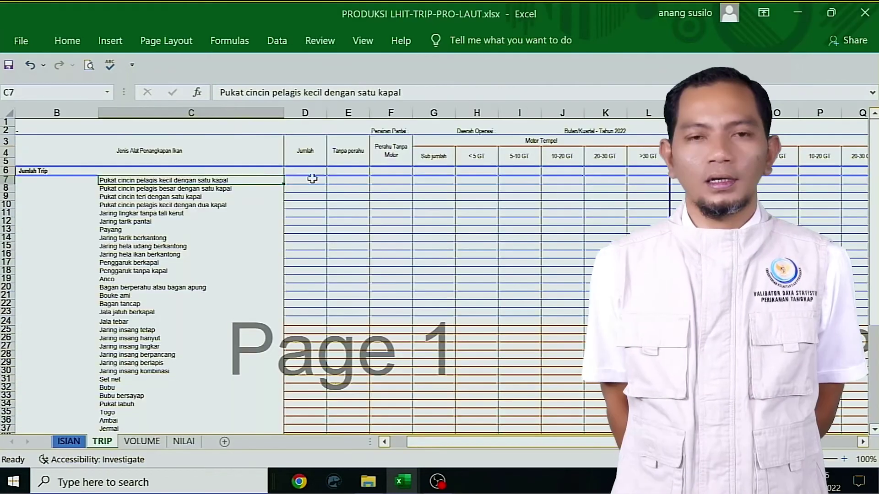
click(311, 178)
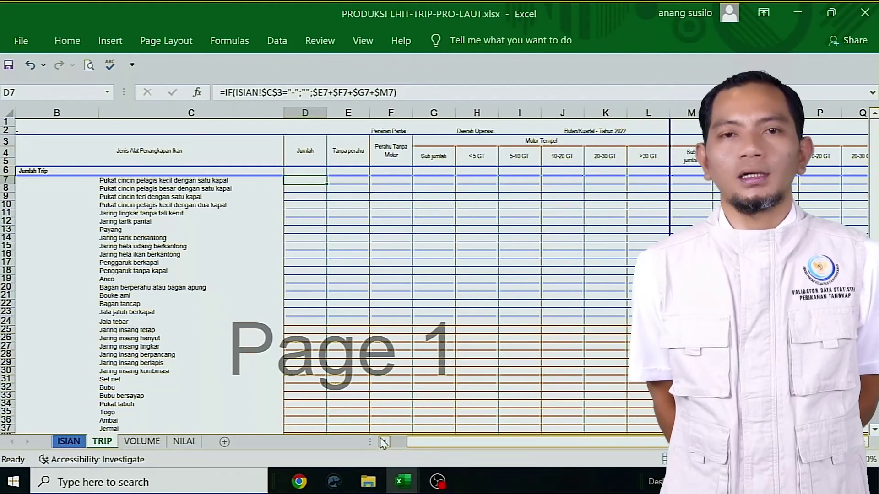
click(267, 263)
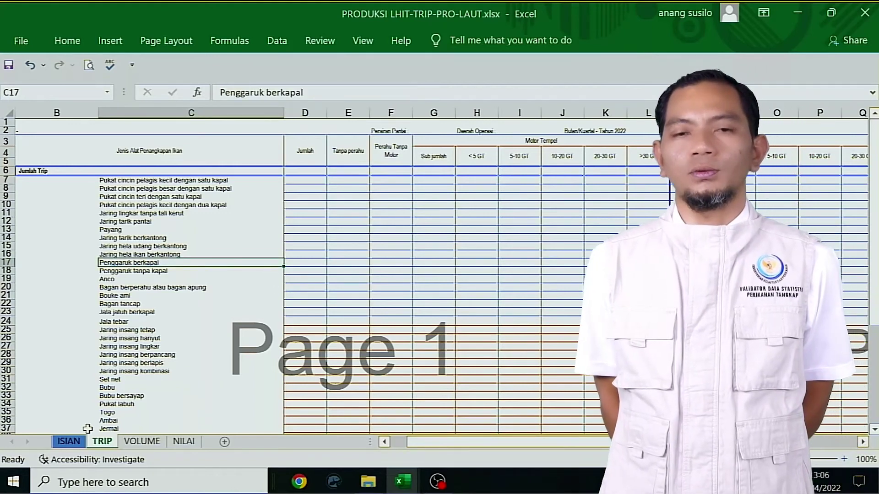
Set PROVINSI on the ISIAN sheet to Provinsi : Jawa Timur.
click(68, 442)
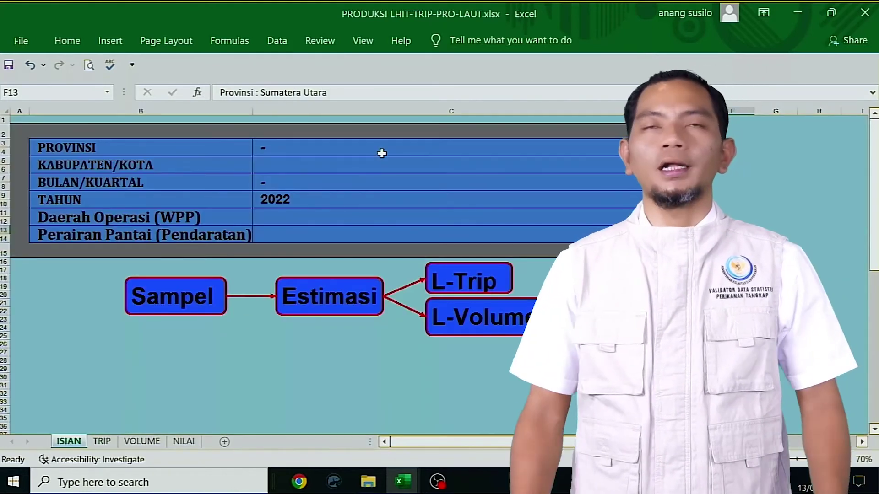
click(381, 153)
click(657, 143)
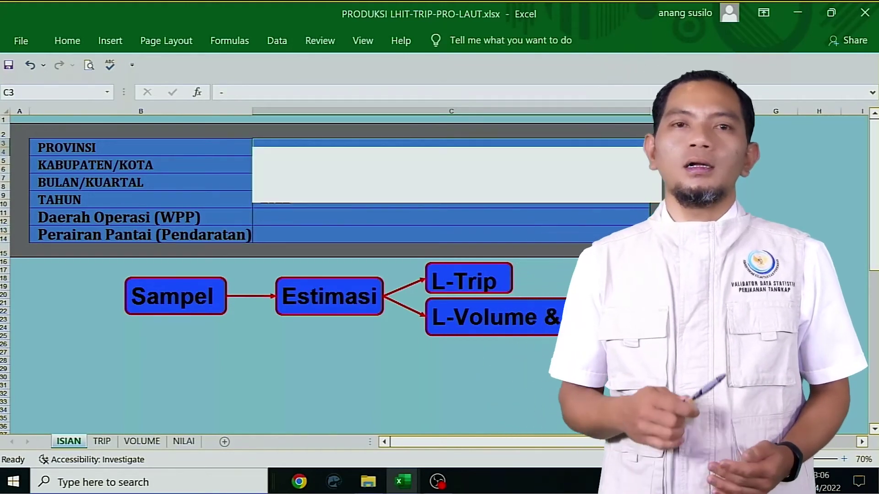
click(655, 197)
click(655, 198)
click(656, 198)
click(656, 198)
click(655, 198)
click(656, 198)
click(655, 198)
click(656, 198)
click(657, 202)
click(590, 199)
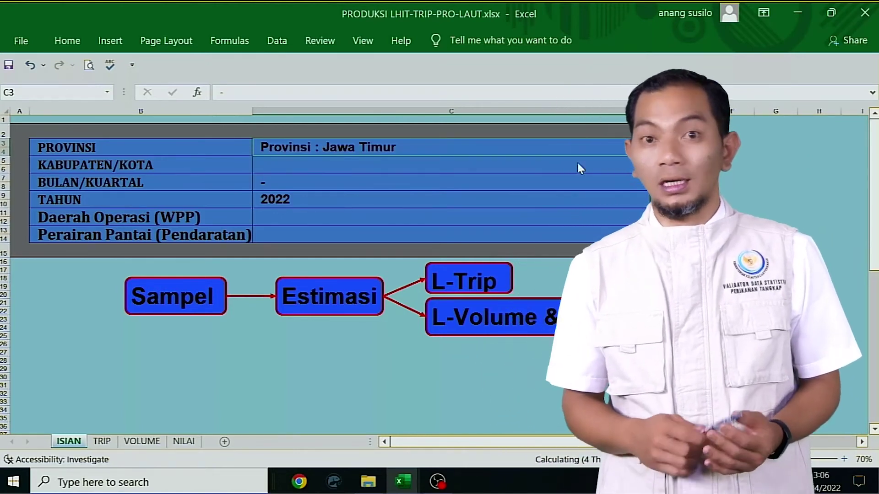
click(576, 162)
click(657, 160)
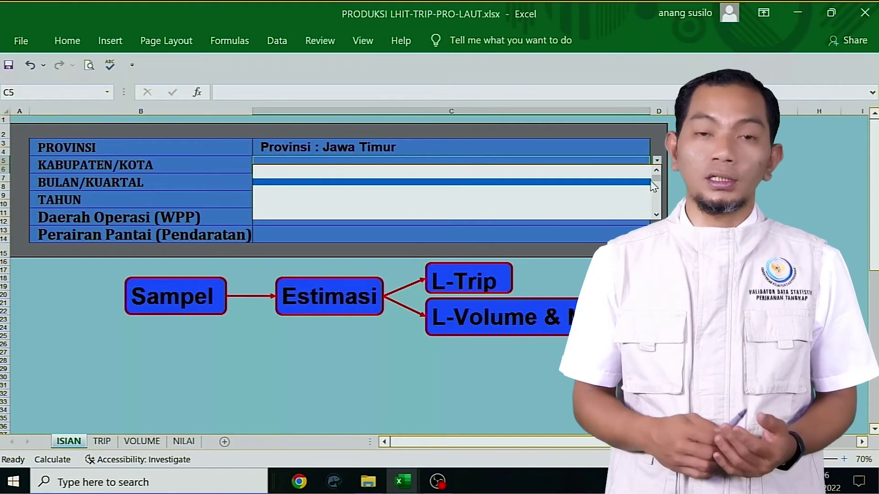
click(656, 215)
click(657, 215)
click(656, 215)
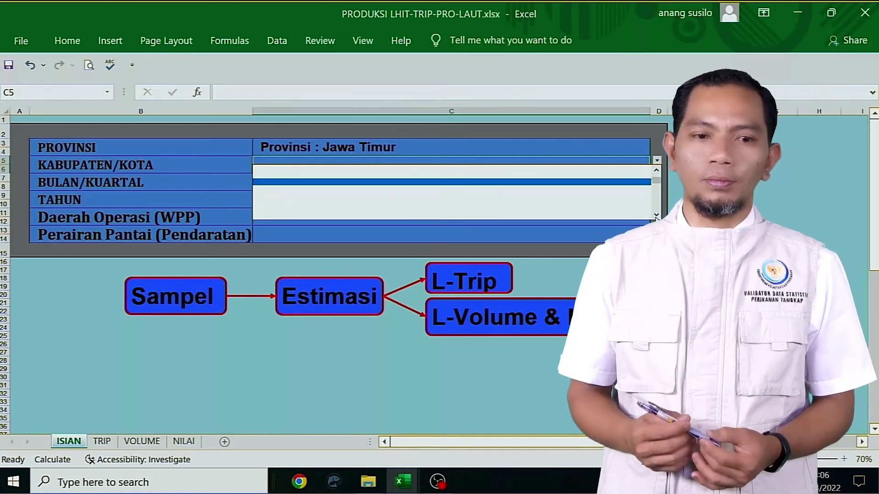
click(656, 215)
drag(657, 181, 657, 206)
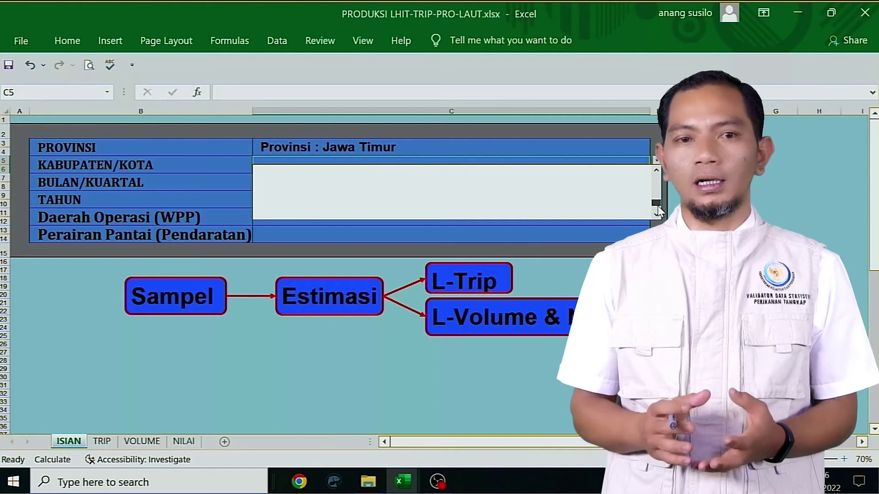
click(680, 196)
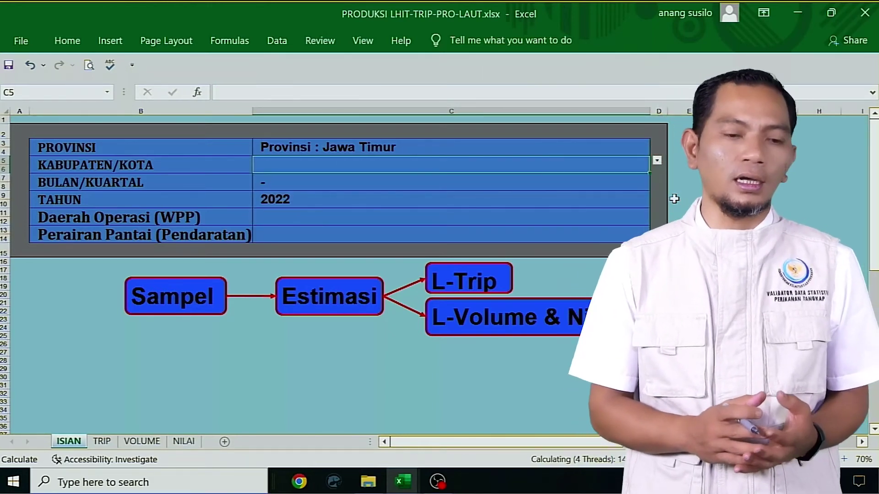
click(645, 185)
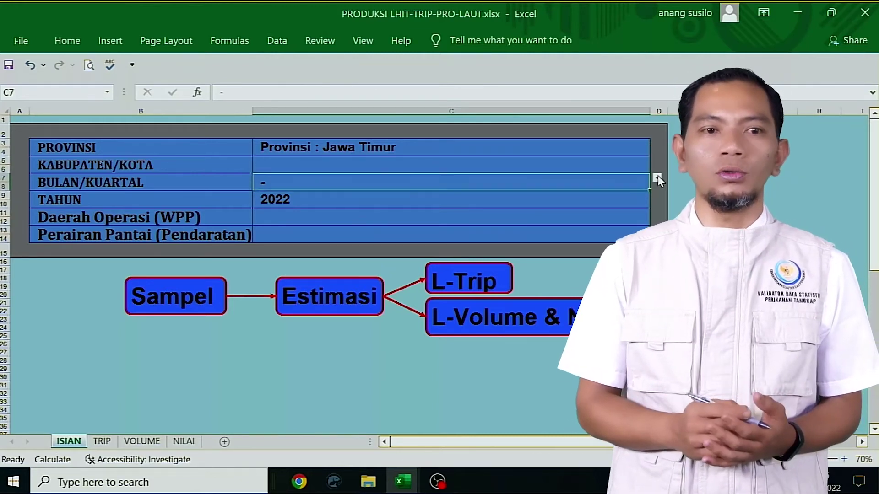
Set KABUPATEN/KOTA on the ISIAN sheet to Kabupaten Pacitan.
click(610, 166)
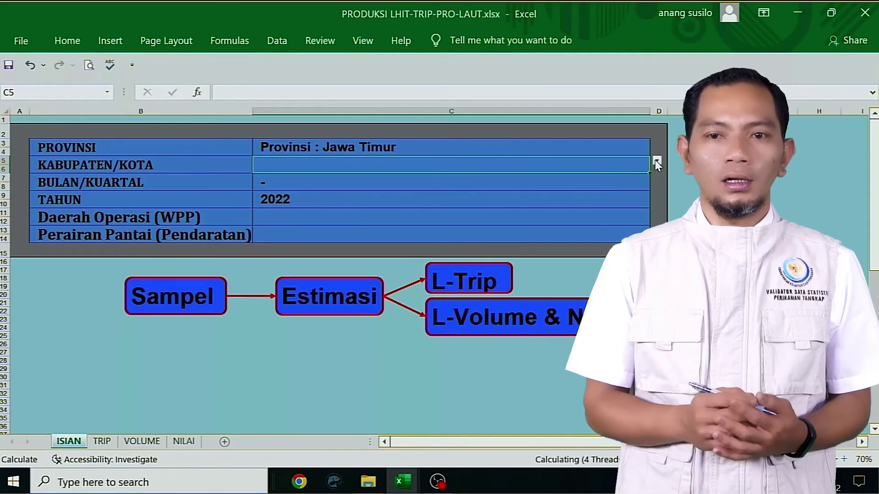
click(657, 162)
click(657, 162)
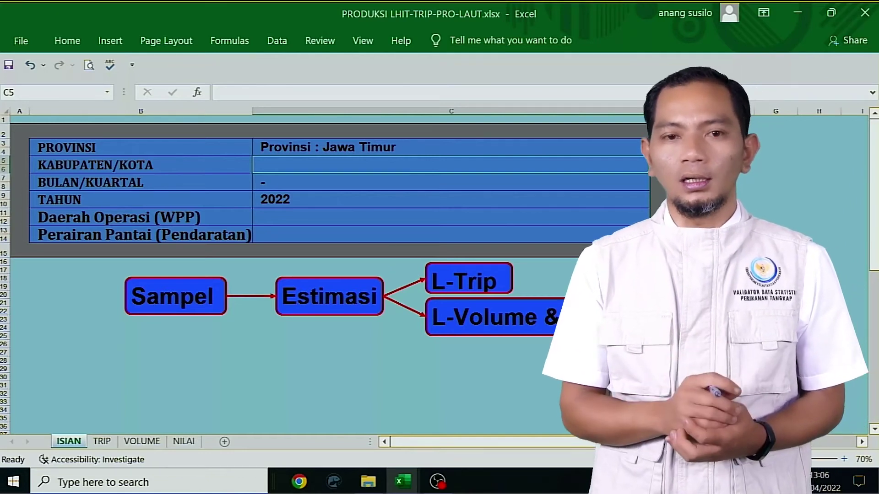
click(657, 162)
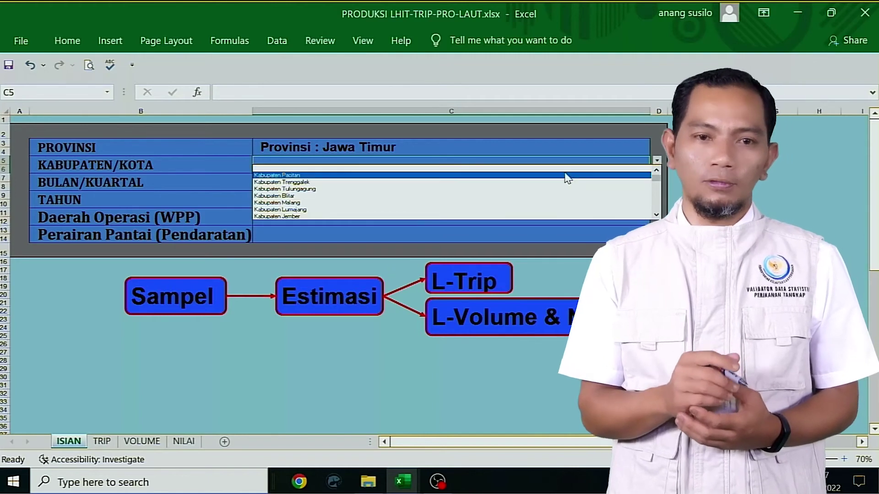
click(565, 176)
Set BULAN/KUARTAL to Januari/I and Daerah Operasi (WPP) to WPP-NRI 711 on the ISIAN sheet.
click(559, 181)
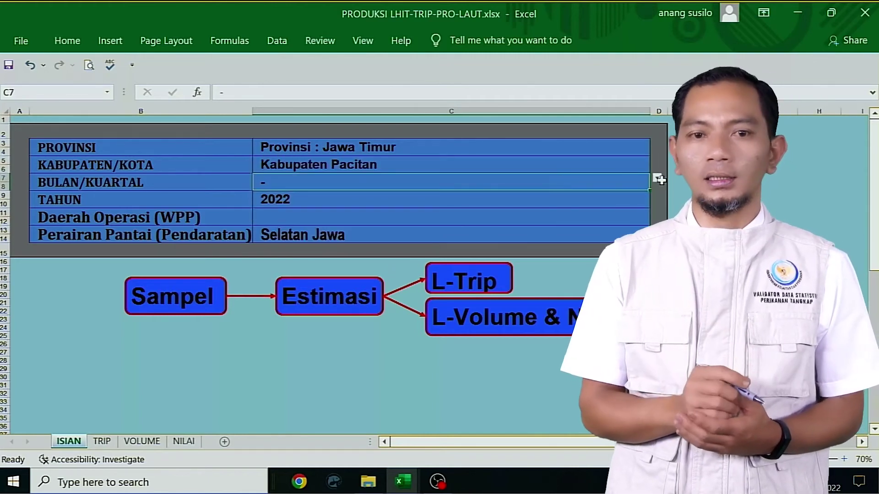
click(658, 178)
click(634, 190)
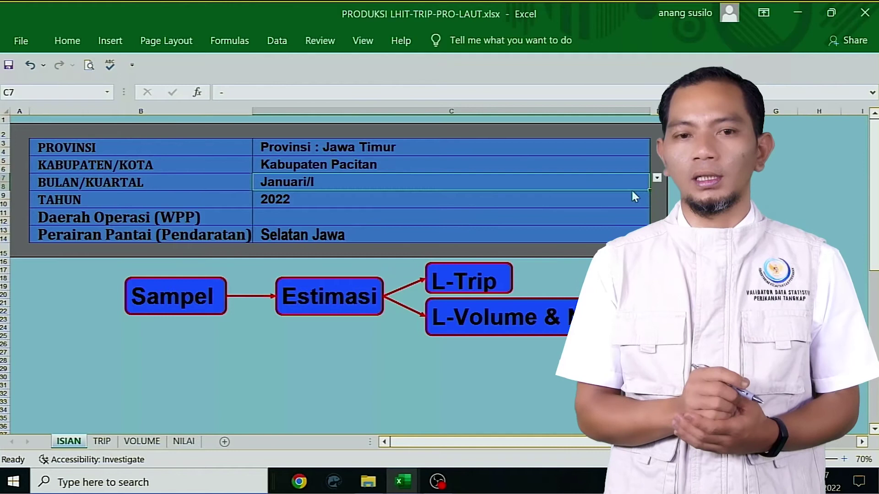
click(601, 218)
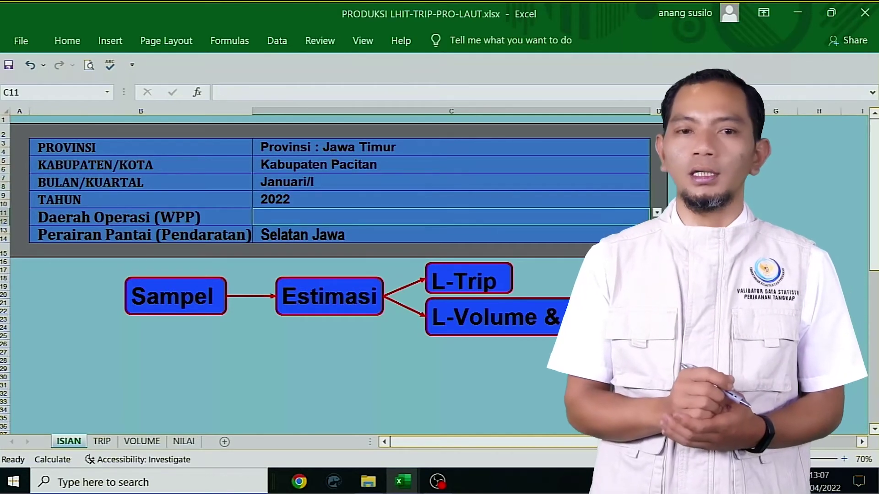
click(657, 212)
click(649, 228)
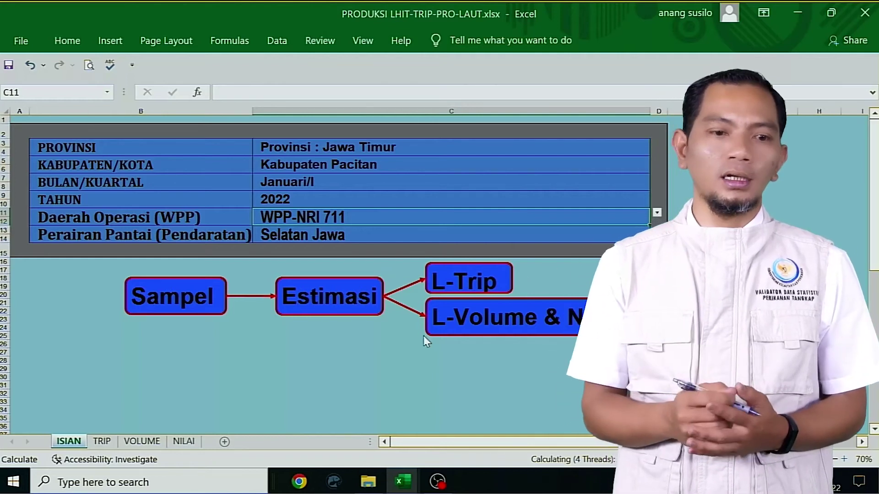
Check the TRIP sheet's formulas for the < 5 GT total, Jaring insang tetap, and the first gear row in column N.
click(102, 441)
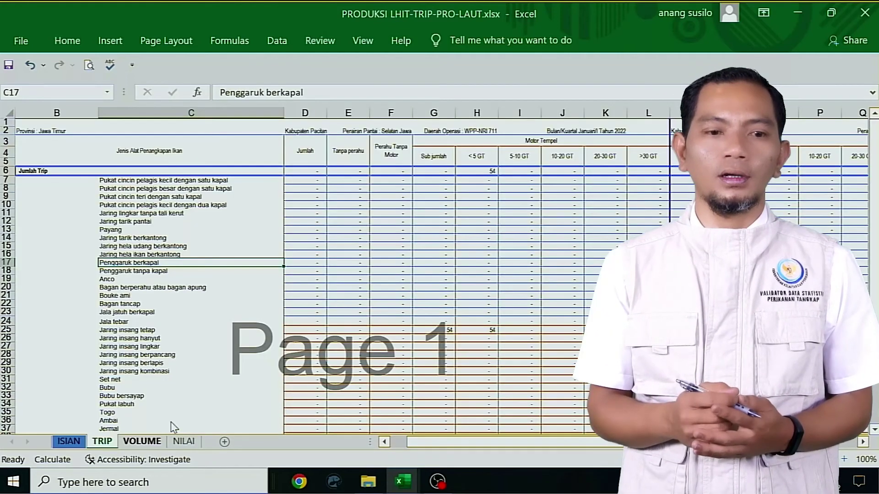
click(476, 172)
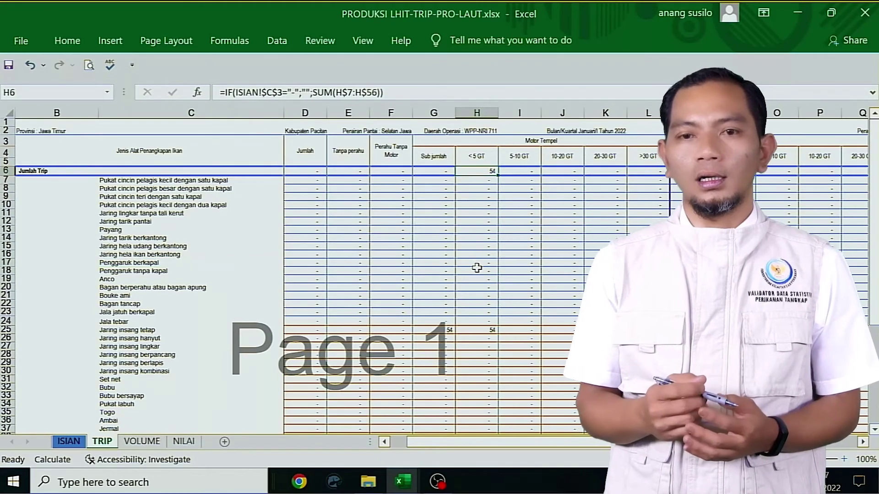
click(476, 328)
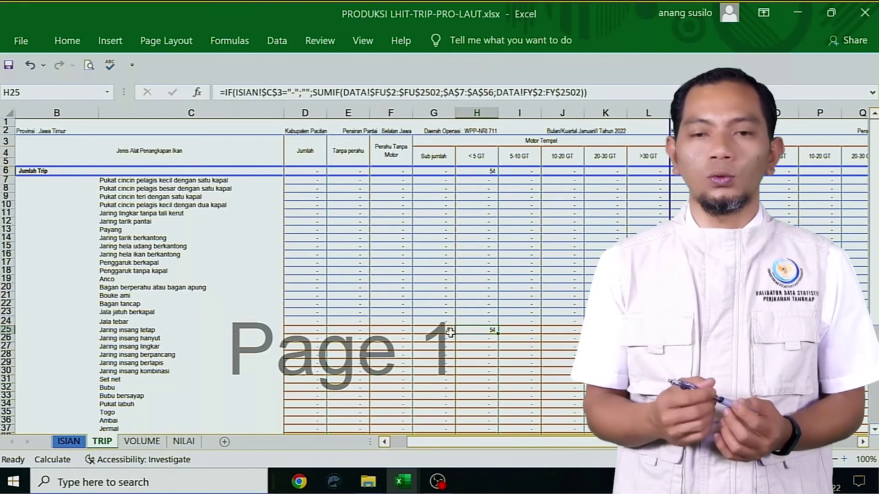
click(450, 330)
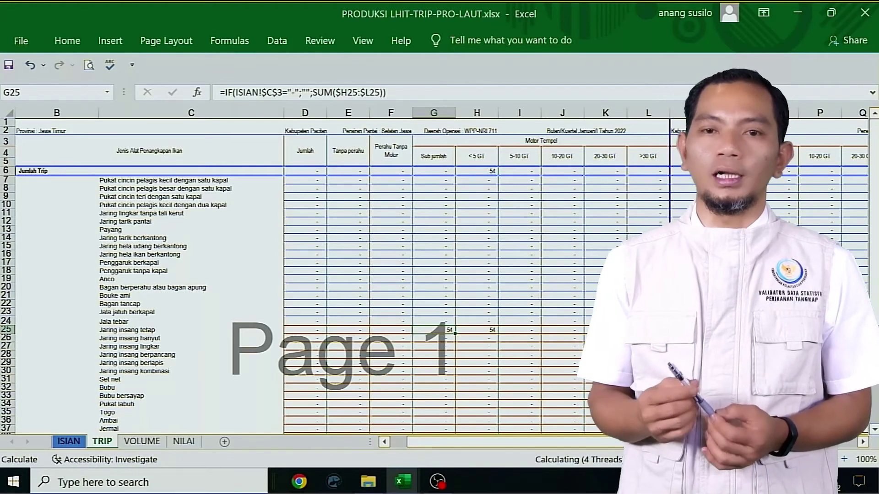
click(735, 171)
click(738, 180)
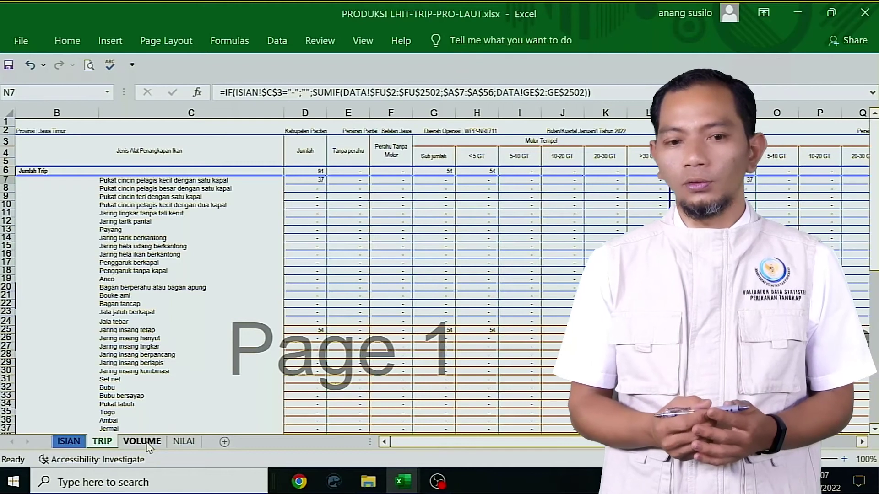
Review the VOLUME sheet's species columns along the Payang row, from Ikan gergaji back to the Total column.
click(142, 442)
scroll(317, 303, up, 15)
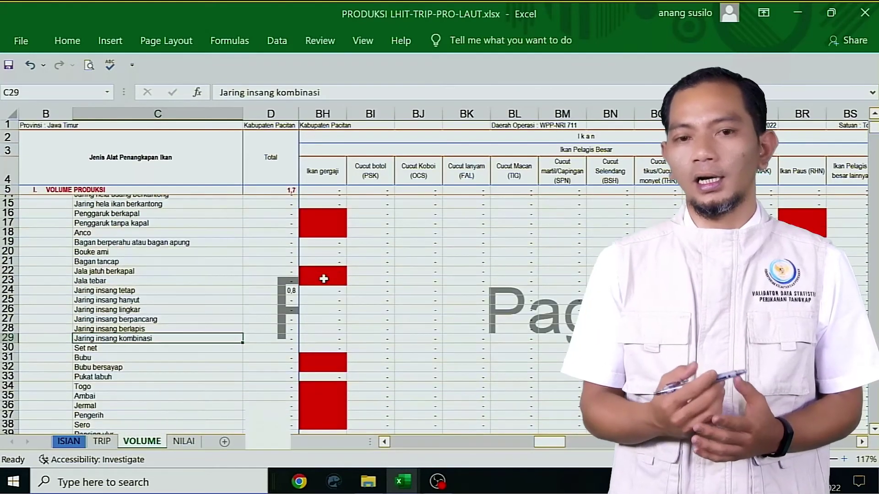
click(322, 254)
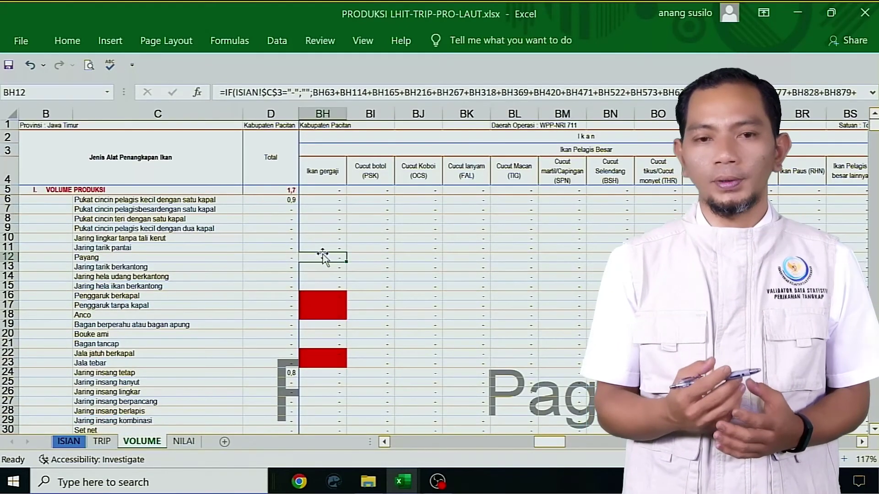
key(Left)
key(Left)
key(Left)
key(Left)
key(Left)
key(Left)
key(Left)
key(Left)
key(Left)
key(Left)
key(Left)
key(Left)
key(Left)
key(Left)
key(Left)
key(Left)
key(Left)
key(Left)
key(Left)
key(Left)
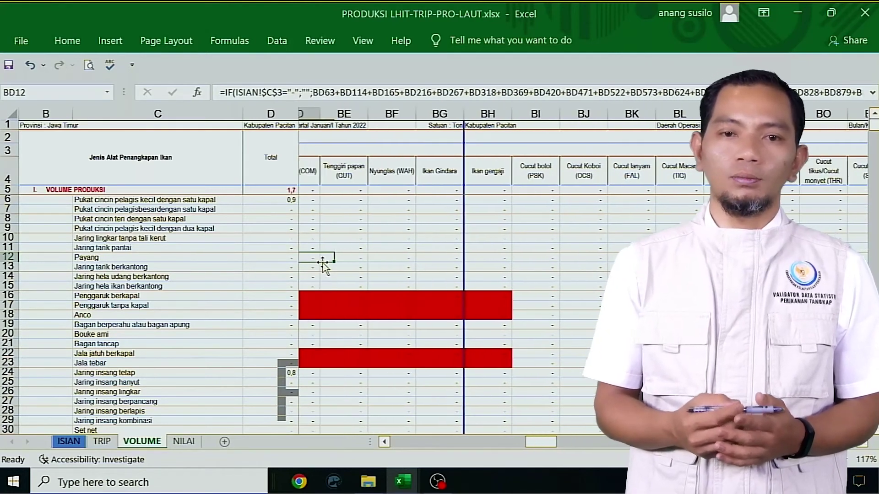
key(Left)
key(Left)
key(Left)
key(Left)
key(Left)
key(Left)
key(Left)
key(Left)
key(Left)
key(Left)
key(Left)
key(Left)
key(Left)
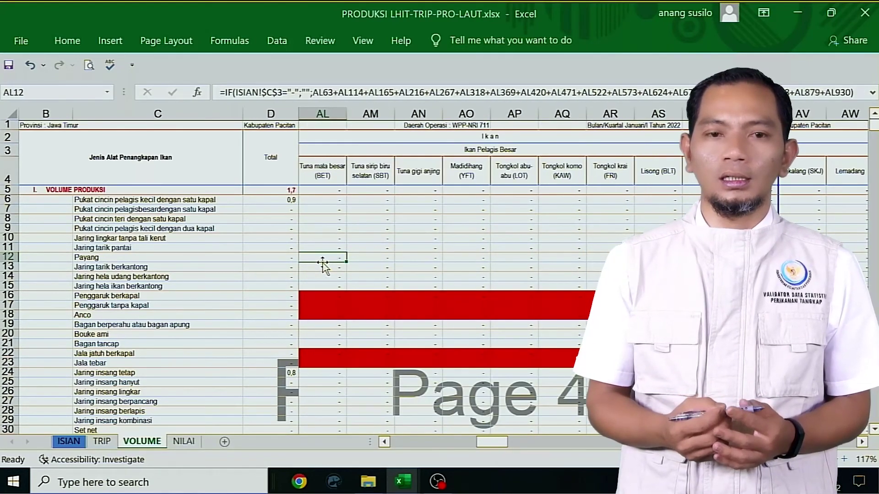
key(Left)
key(Left)
key(Left)
key(Left)
key(Left)
key(Left)
key(Left)
key(Left)
key(Left)
key(Left)
key(Left)
key(Left)
key(Left)
key(Left)
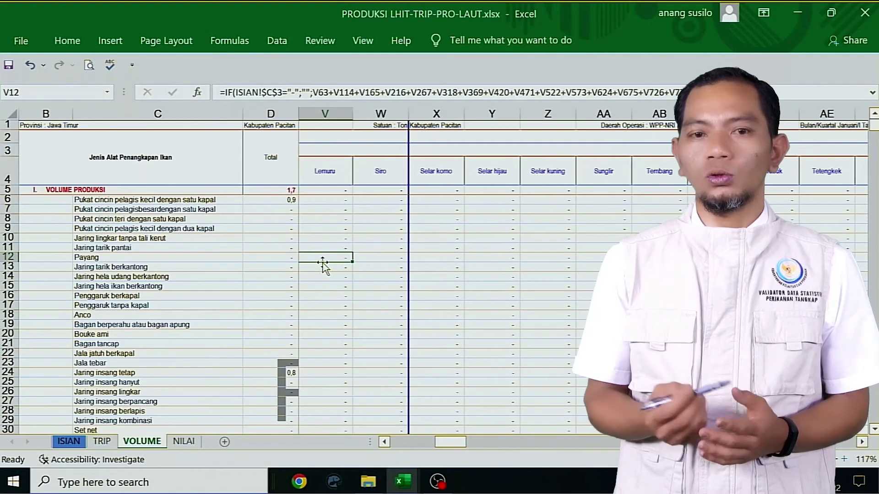
key(Left)
key(Left)
key(Left)
key(Left)
key(Left)
key(Left)
key(Left)
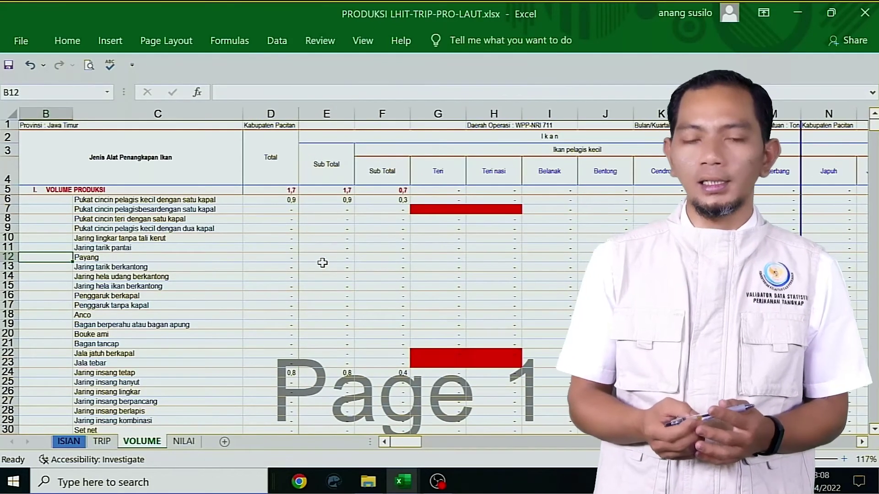
Examine the Jaring insang tetap row on the VOLUME sheet, from its Total and Sub Total cells to the Cendro column.
click(394, 372)
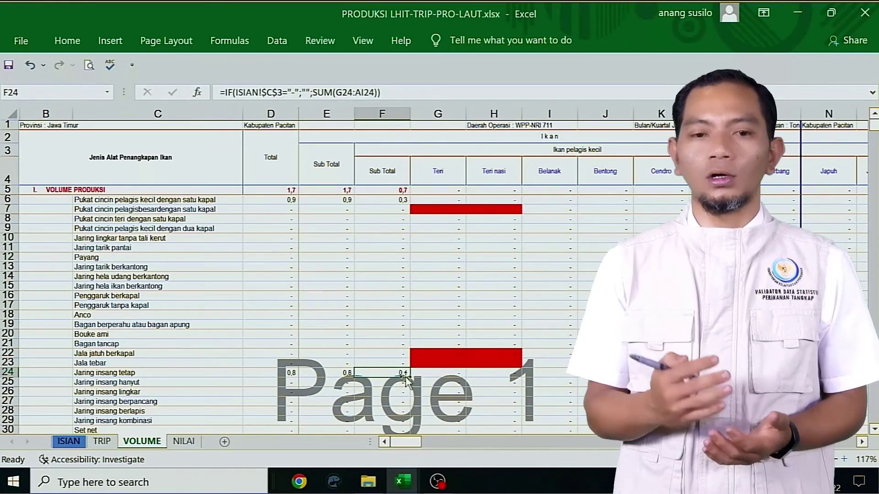
click(287, 373)
key(Right)
key(Right)
key(Right)
key(Right)
key(Right)
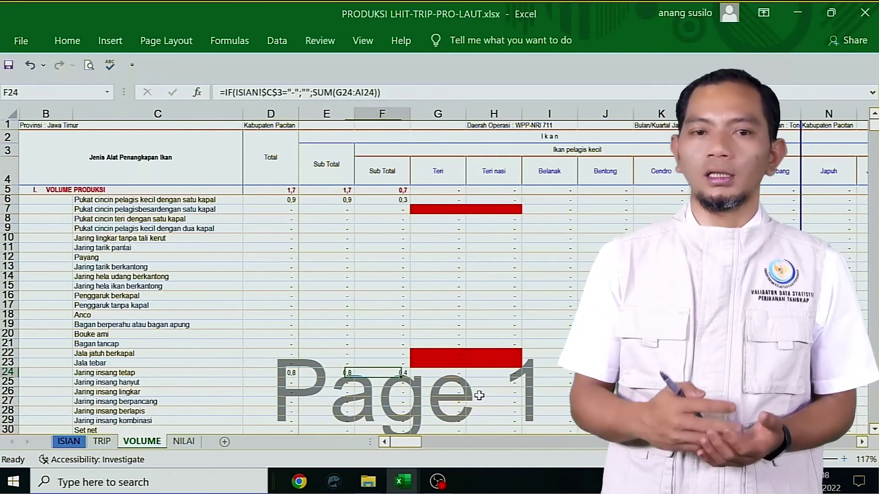
key(Right)
key(Right)
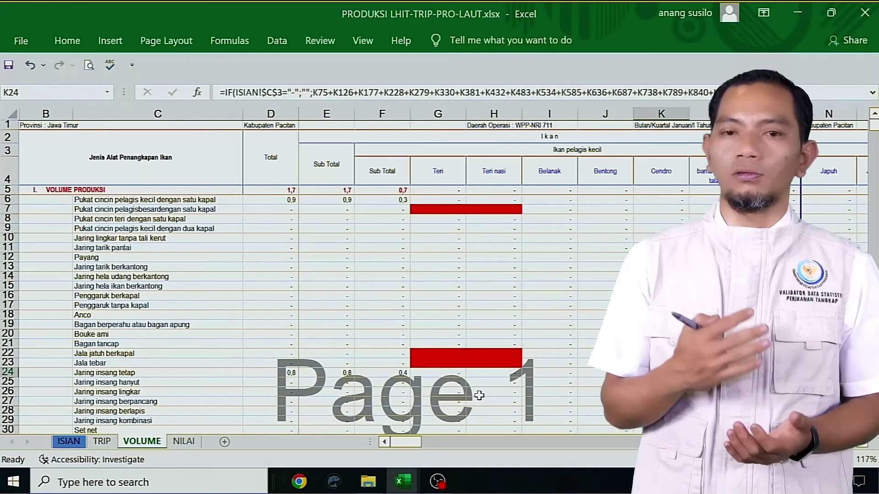
Check the VOLUME PRODUKSI total in D5 and review the species columns along row 8 from Belanak to the large pelagic fish.
click(265, 191)
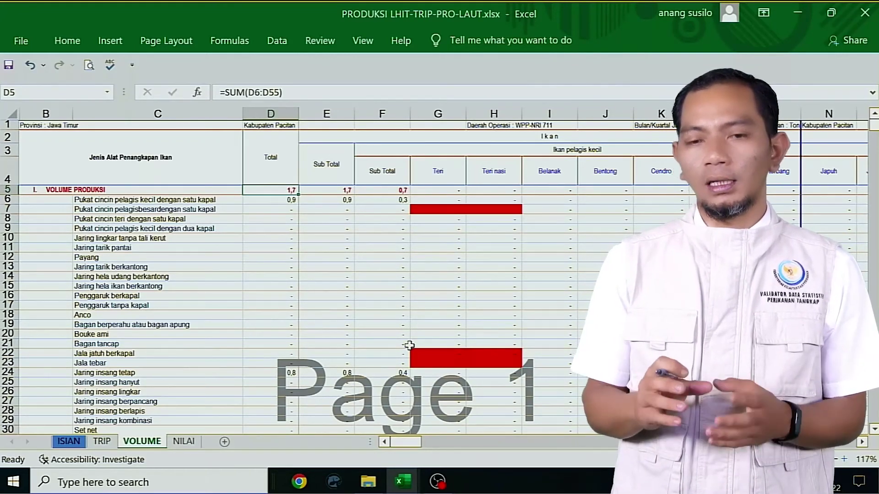
click(564, 219)
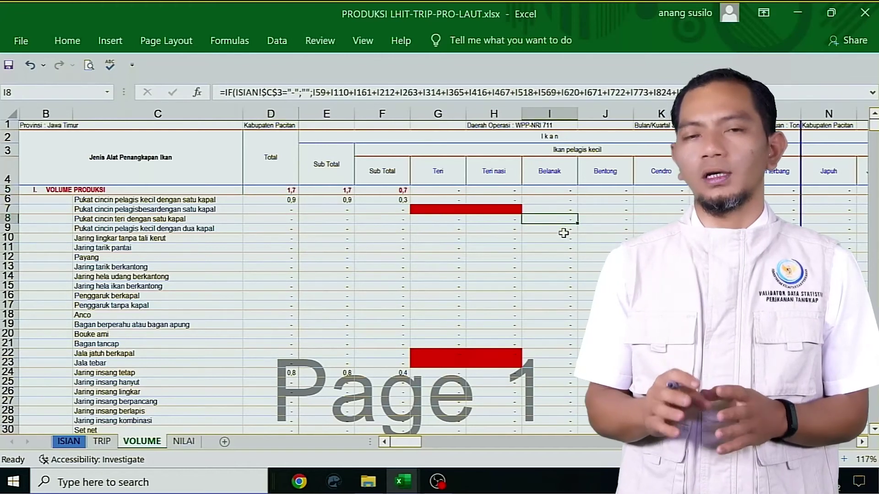
key(Right)
key(Right)
key(Right)
key(Right)
key(Right)
key(Right)
key(Right)
key(Right)
key(Right)
key(Right)
key(Right)
key(Right)
key(Right)
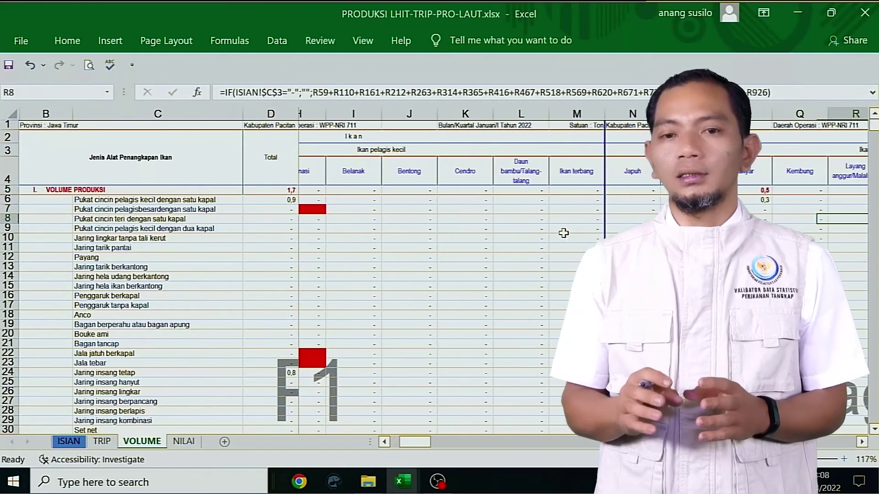
key(Right)
key(Right)
key(Right)
key(Right)
key(Right)
key(Right)
key(Right)
key(Right)
key(Right)
key(Right)
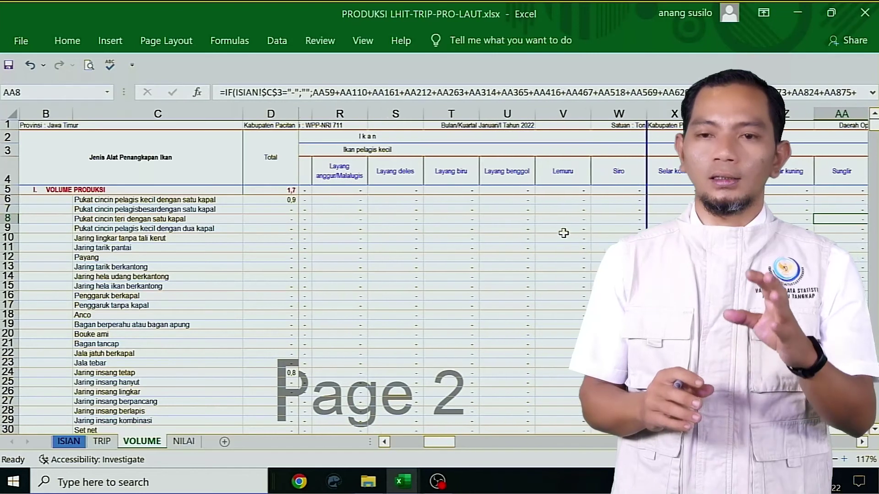
key(Right)
key(Right)
key(Right)
key(Right)
key(Right)
key(Right)
key(Right)
key(Right)
key(Right)
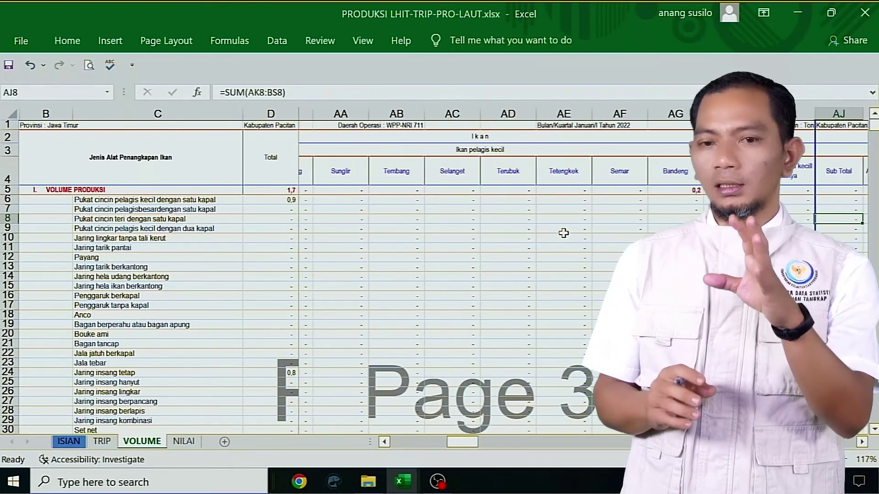
key(Right)
key(Right)
key(Right)
key(Right)
key(Right)
key(Right)
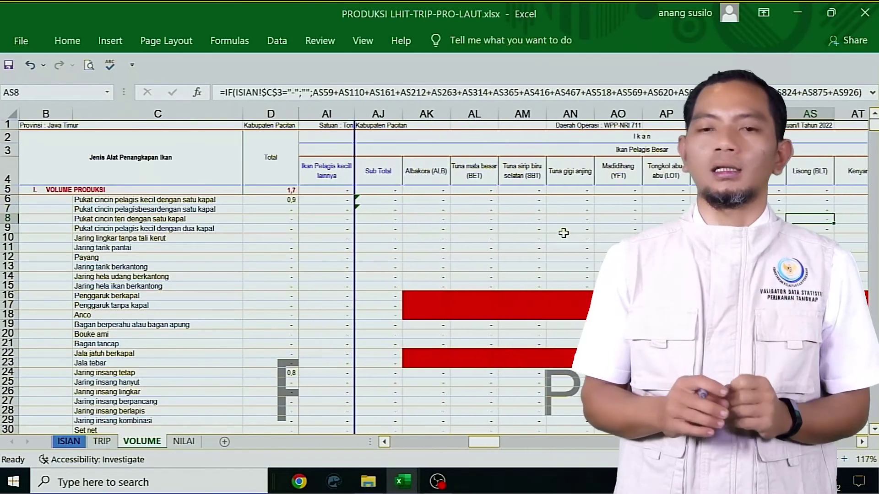
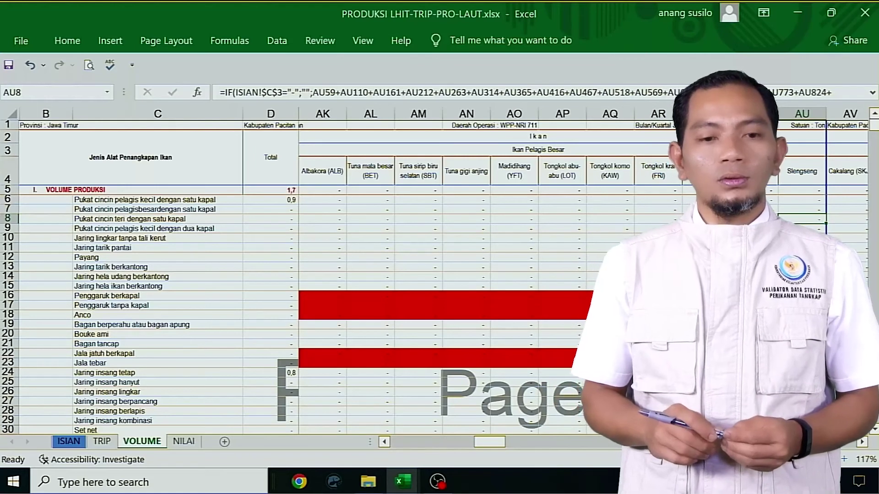
Check the NILAI sheet's formulas for the production value total in D5 and the first purse seine row in D6.
click(196, 440)
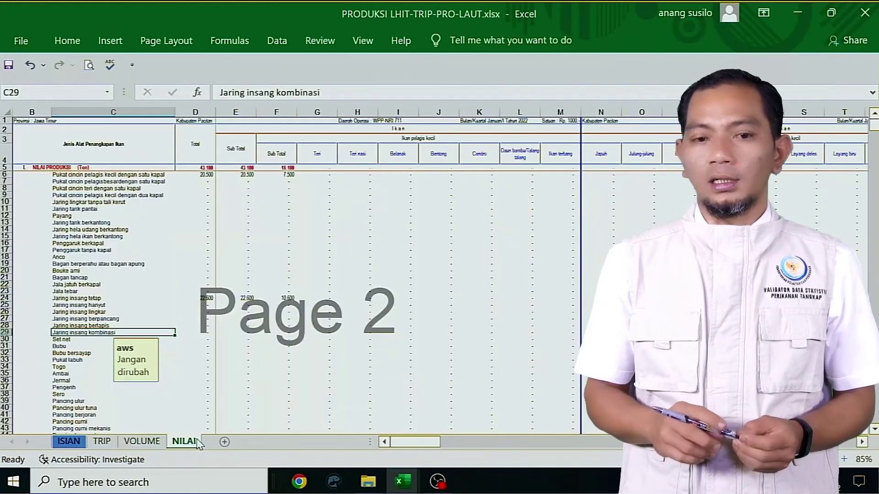
click(847, 460)
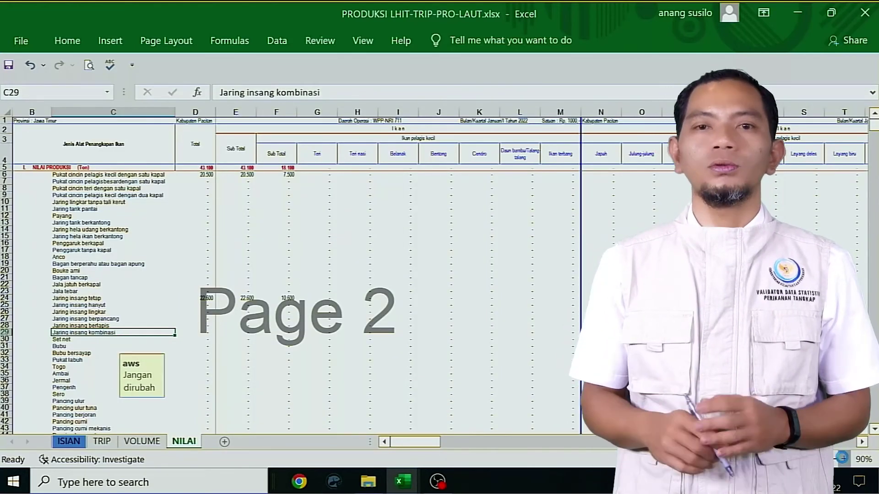
click(847, 460)
click(846, 459)
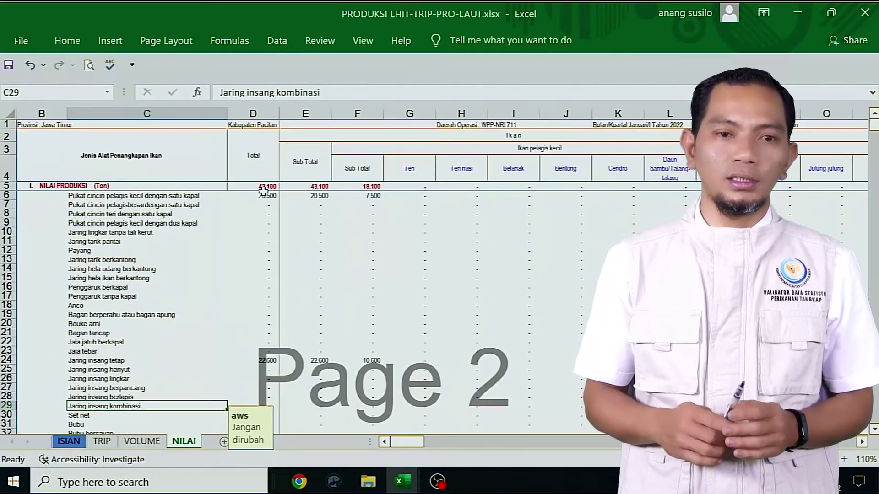
click(263, 187)
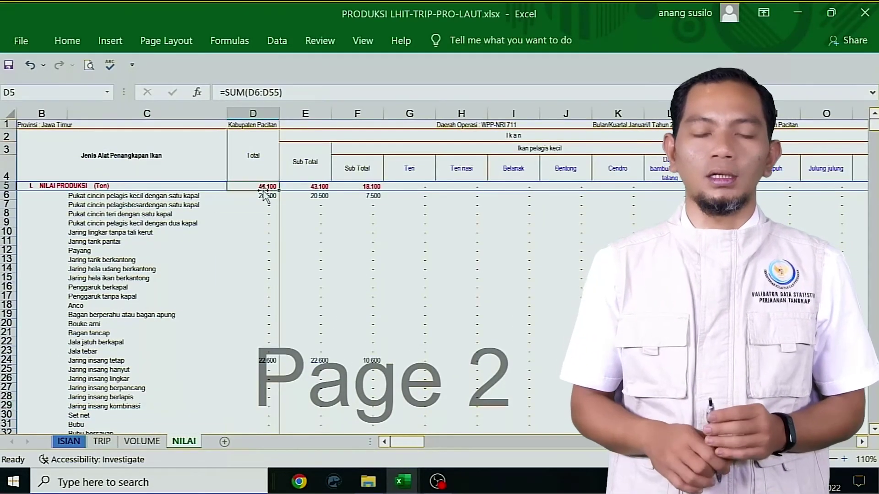
click(263, 196)
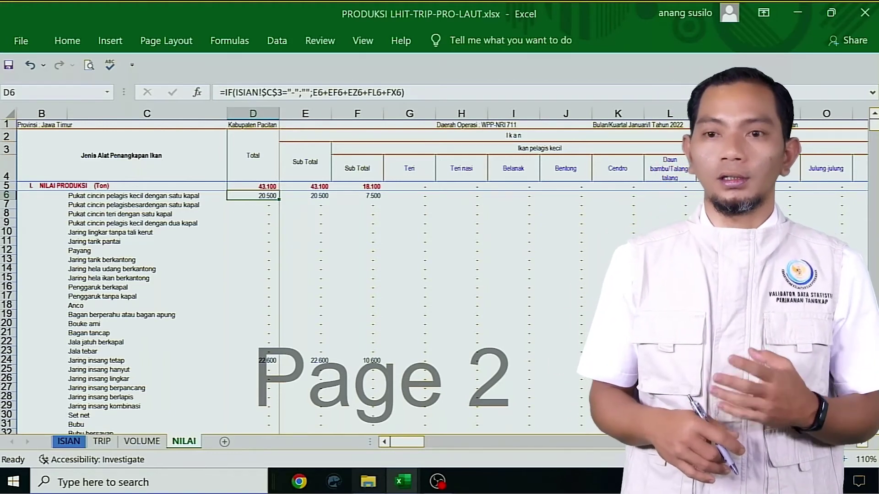
Switch to File Explorer, open the 13.Setahun folder and select LL-1A-I-KAB00.xlsx.
click(368, 481)
double_click(283, 333)
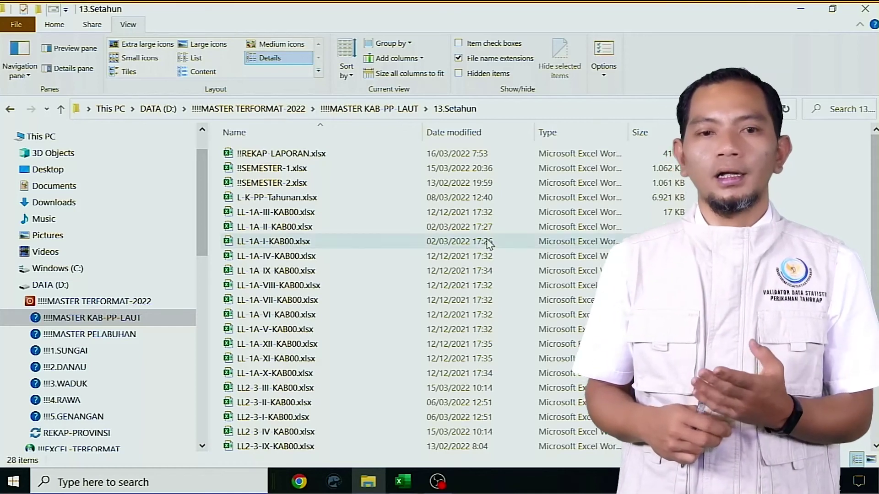
click(409, 243)
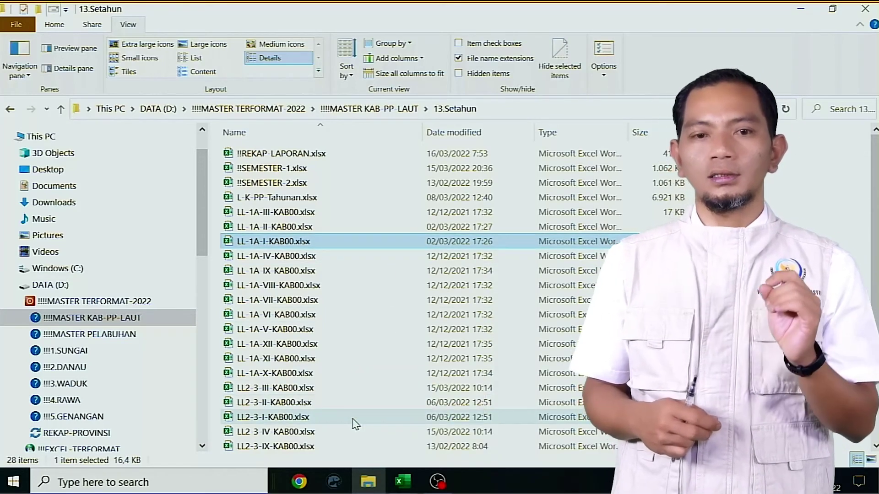
Add LL2-3-I-KAB00.xlsx to the selected LL-1A-I-KAB00.xlsx and copy both files from the 13.Setahun folder.
ctrl+click(353, 419)
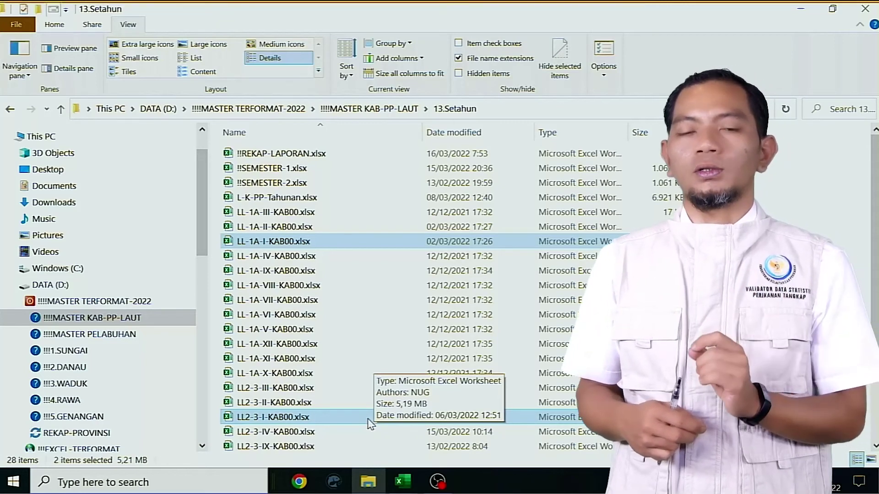
double_click(368, 419)
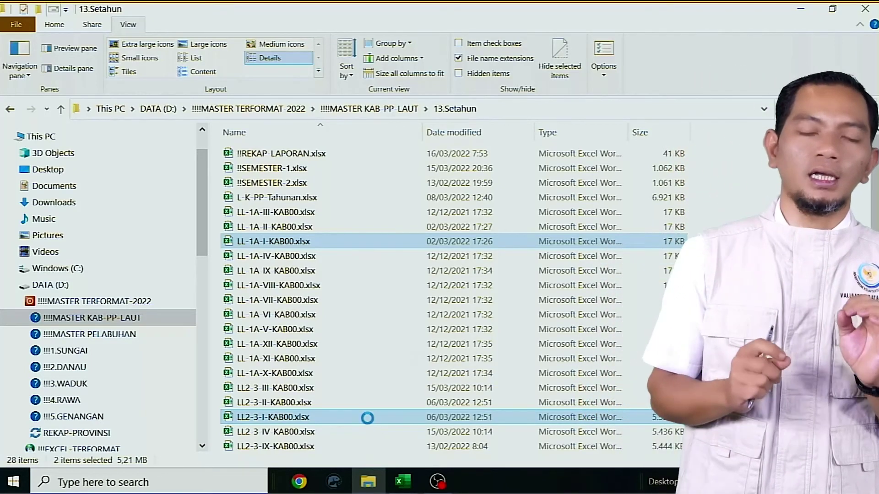
right_click(367, 418)
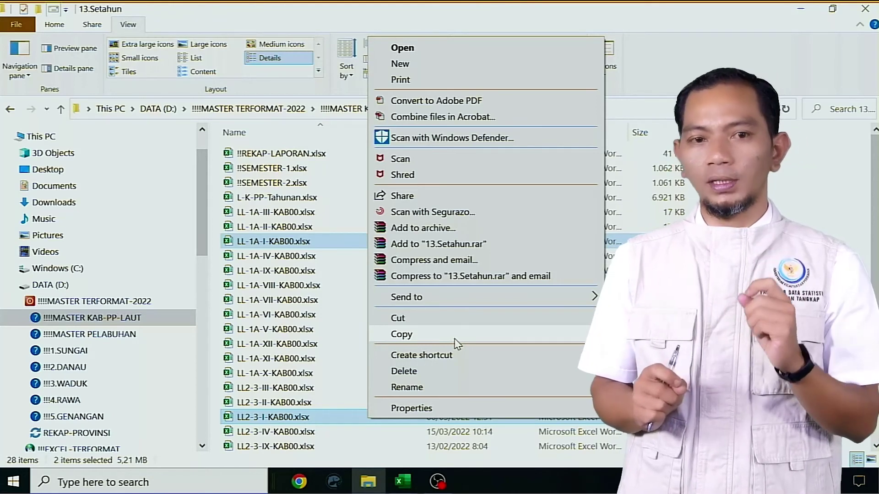
click(456, 344)
Paste the two copied files into the 1.Januari folder under !!!!MASTER KAB-PP-LAUT and check that both are there.
click(371, 108)
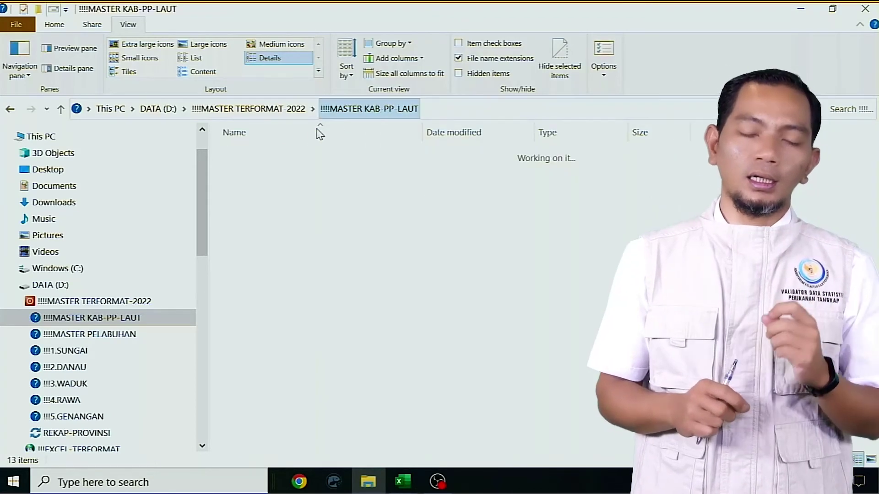
double_click(255, 154)
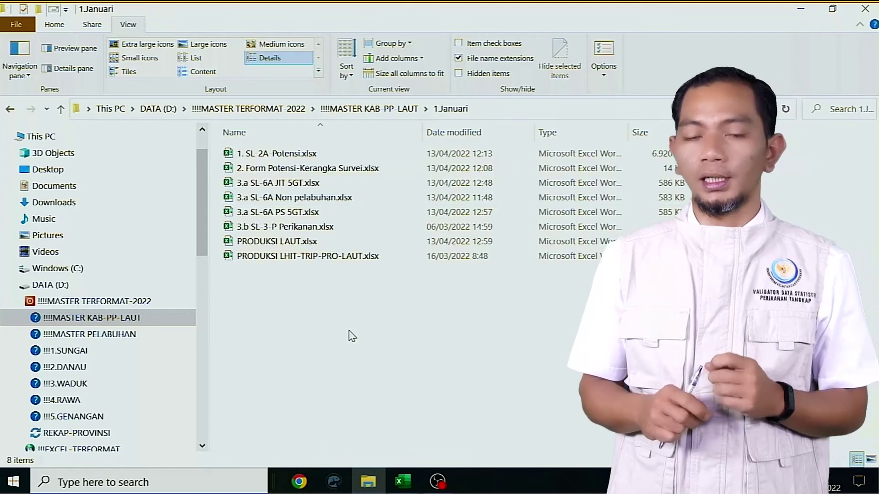
right_click(349, 336)
click(438, 229)
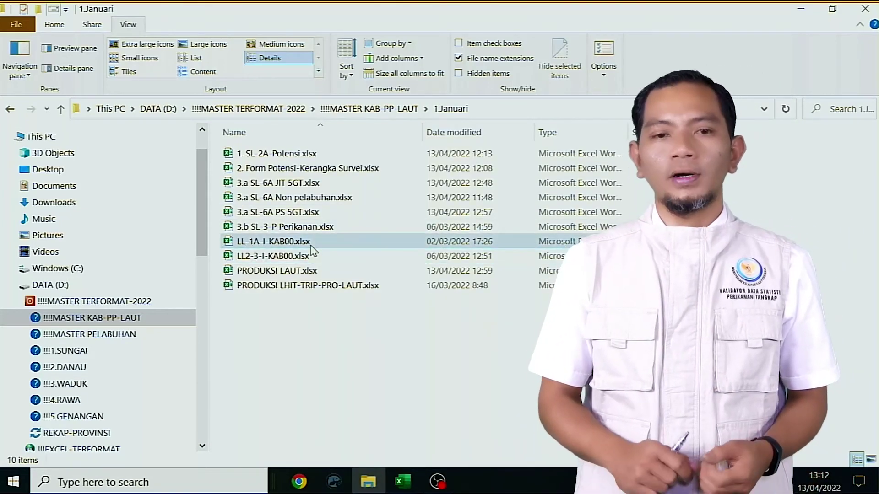
click(311, 245)
shift+click(312, 256)
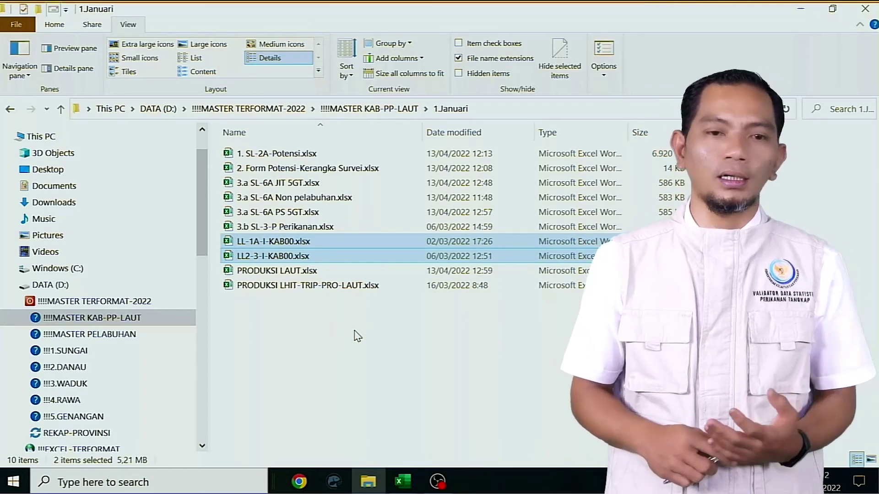
click(357, 336)
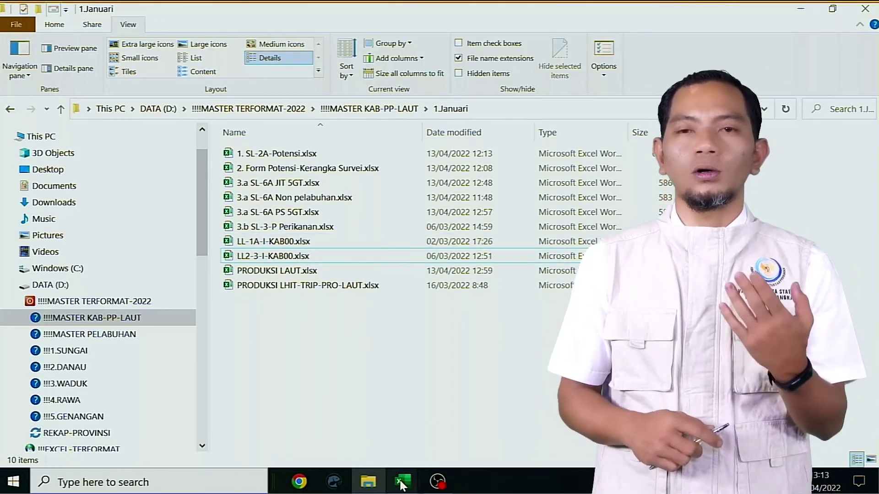
Switch to 1. SL-2A-Potensi.xlsx in Excel and copy the entire LL-1 sheet.
mouse_move(401, 483)
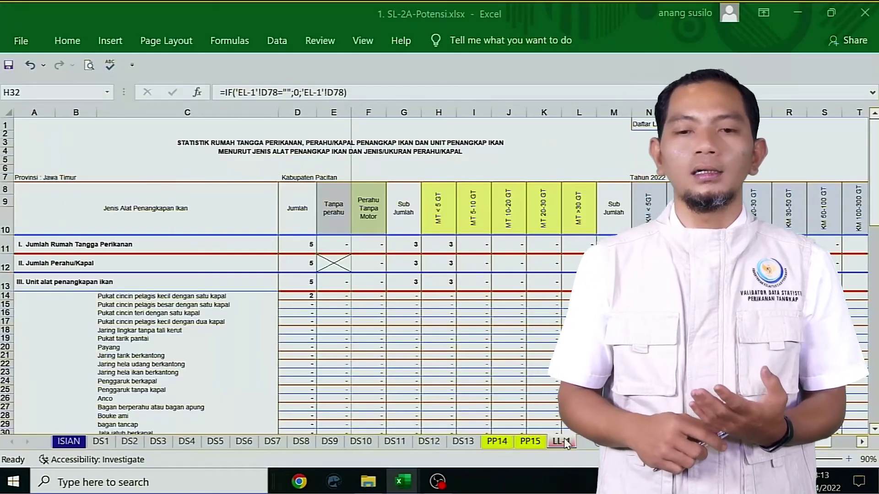
click(7, 113)
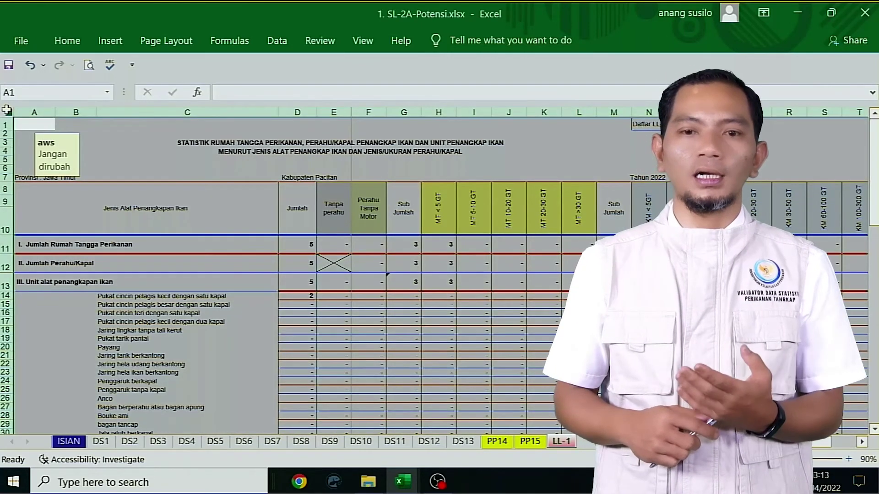
right_click(7, 112)
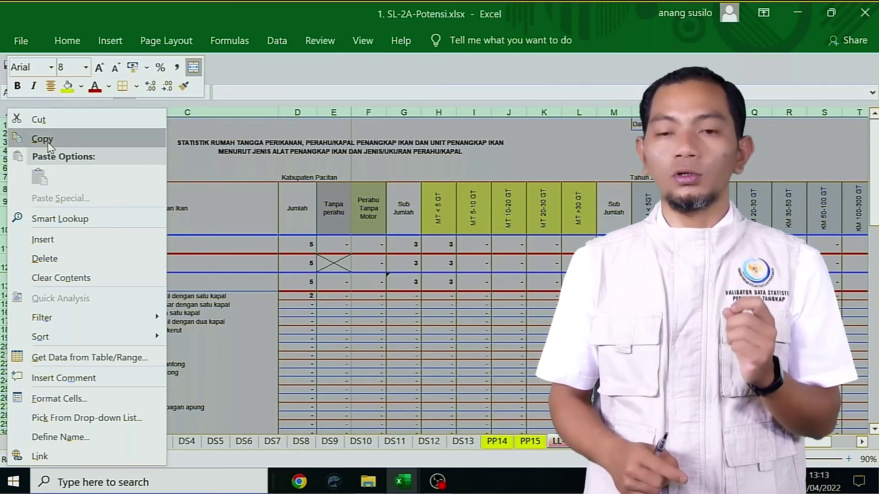
click(42, 138)
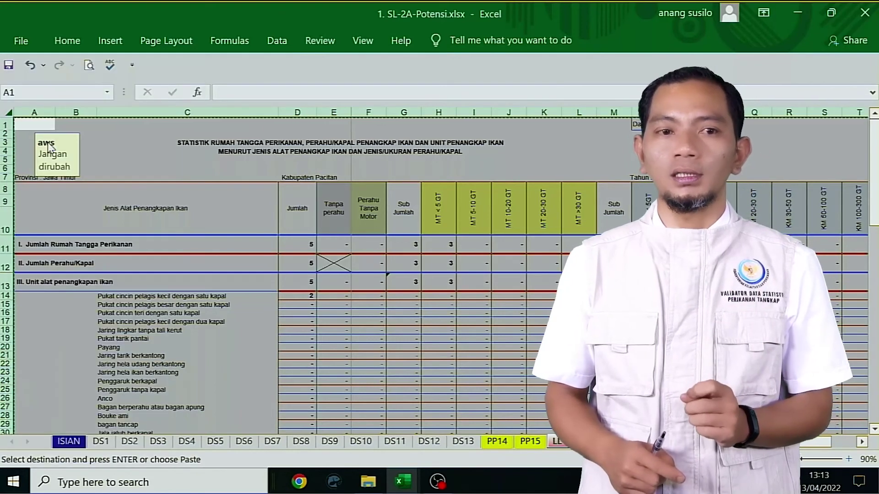
Open LL-1A-I-KAB00.xlsx from the 1.Januari folder and enable editing.
click(368, 481)
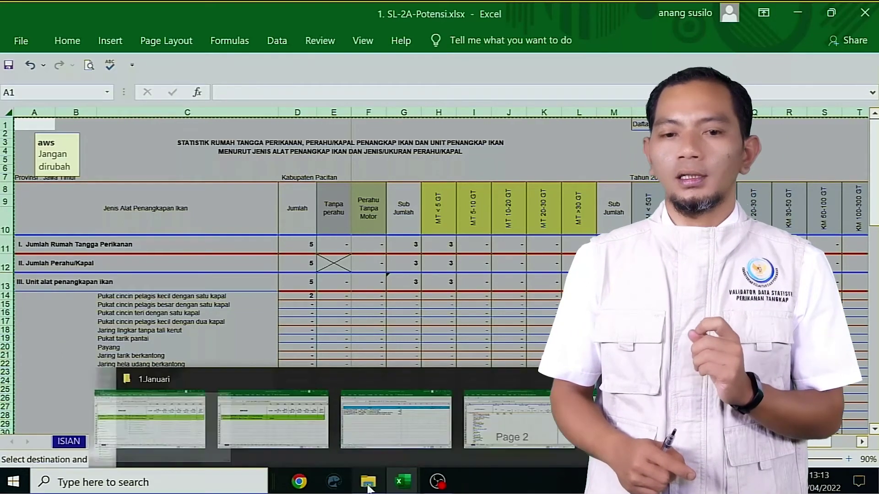
click(335, 367)
double_click(305, 242)
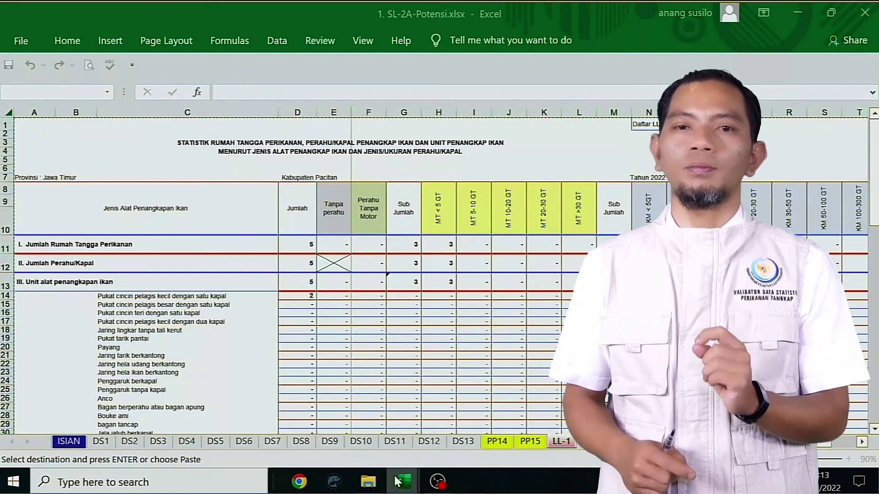
click(396, 481)
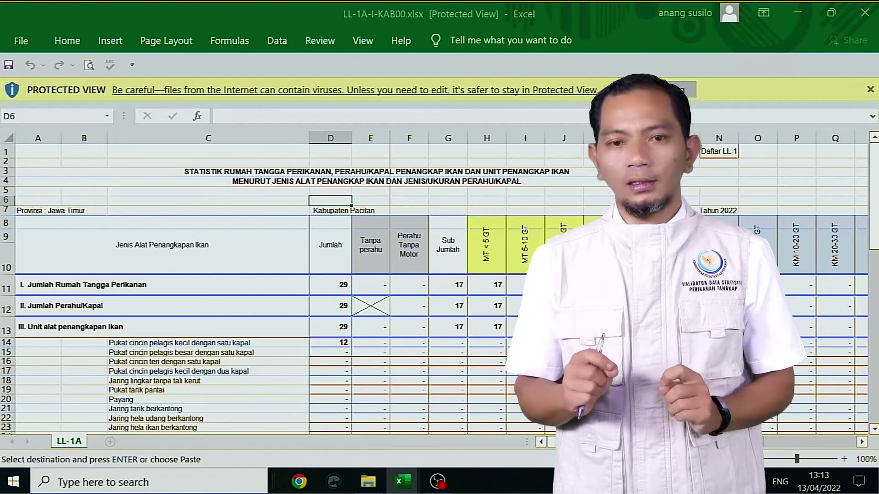
click(654, 90)
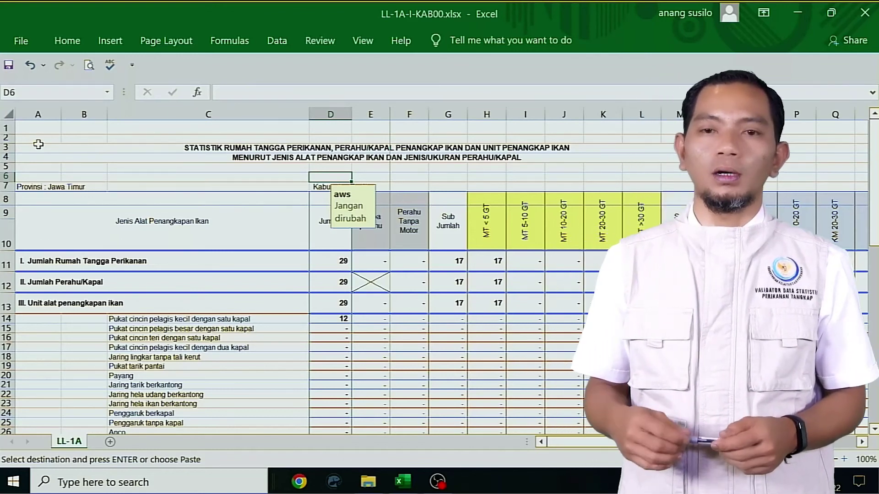
Try to paste the copied LL-1 table as values over the entire LL-1A sheet.
click(26, 125)
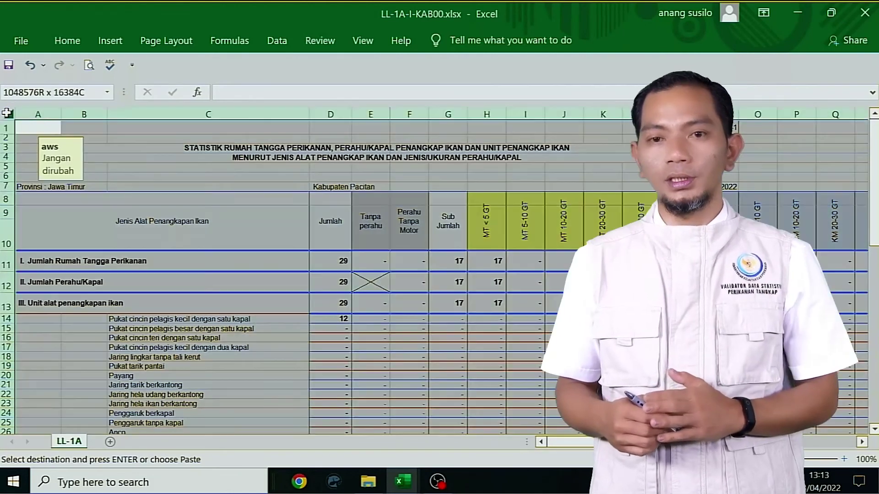
click(6, 113)
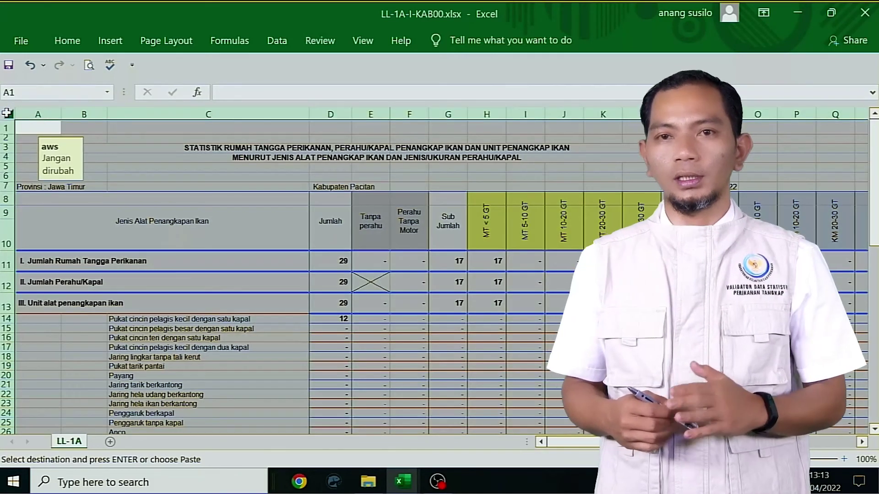
right_click(7, 112)
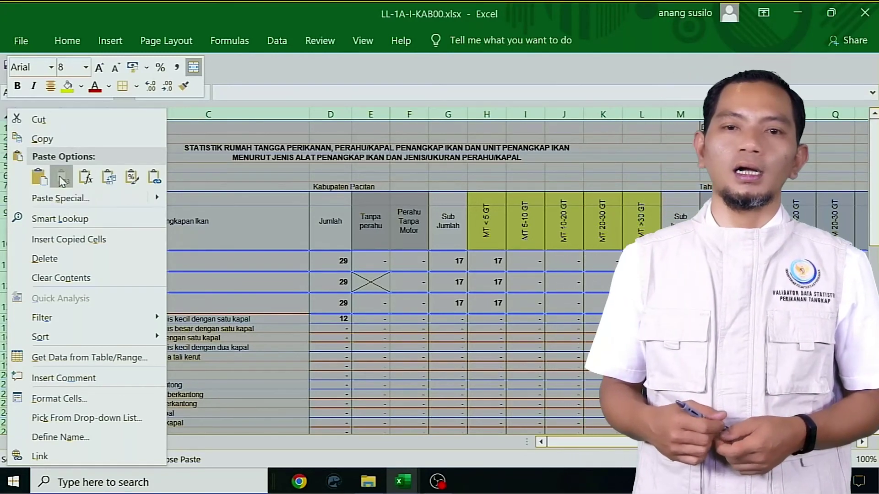
click(62, 180)
click(444, 281)
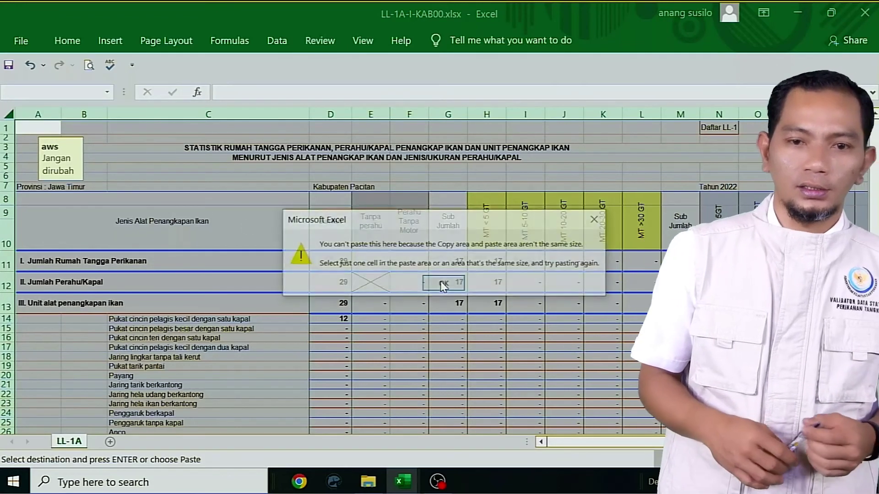
click(441, 281)
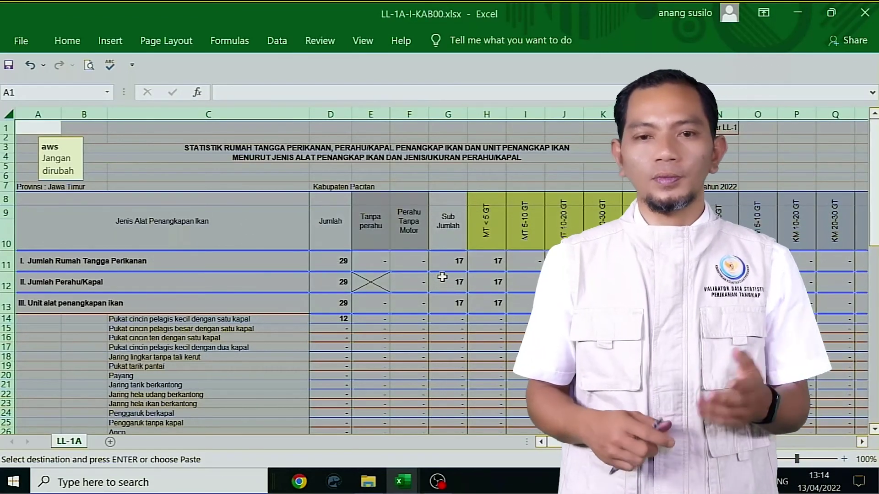
click(448, 261)
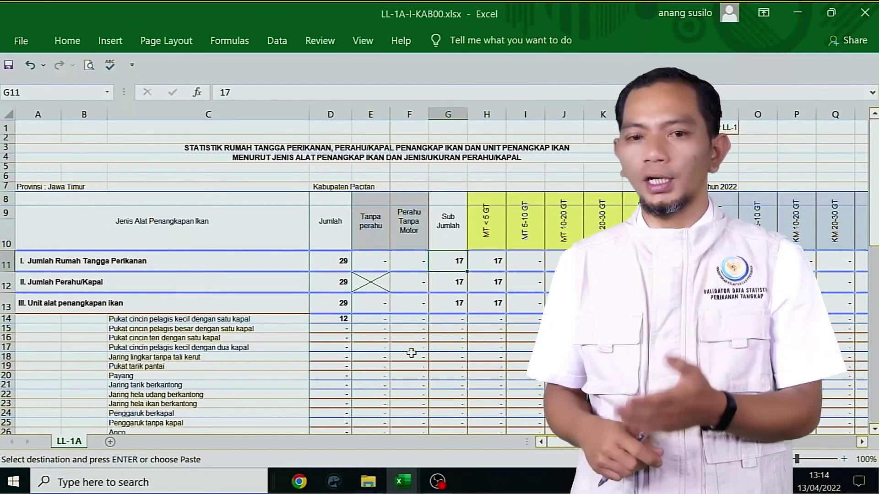
key(Escape)
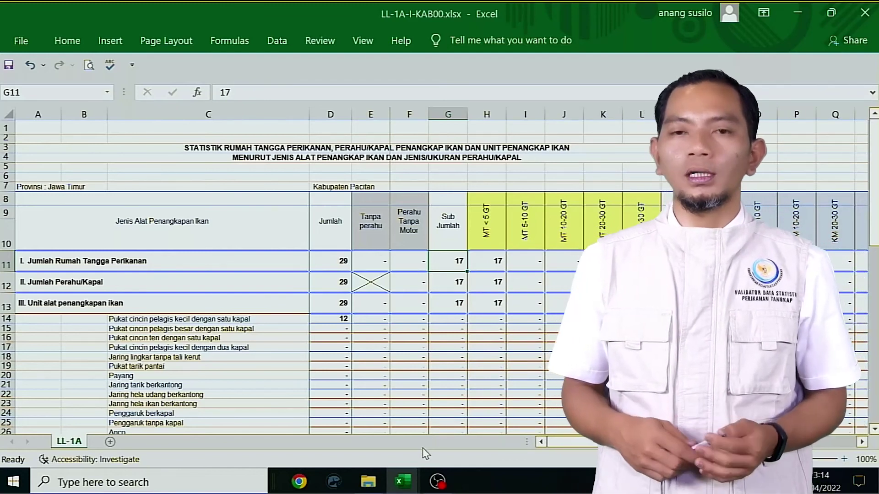
Switch to PRODUKSI LHIT-TRIP-PRO-LAUT.xlsx and group the TRIP, VOLUME and NILAI sheets.
click(405, 483)
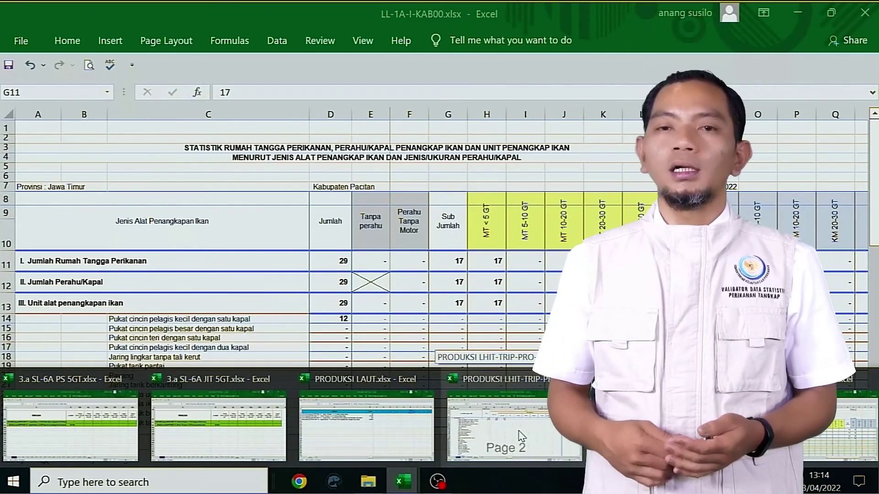
click(520, 436)
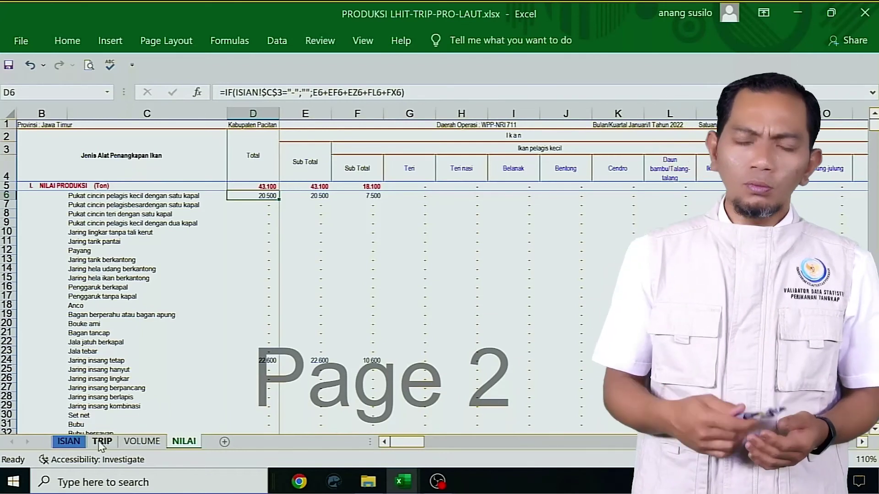
click(101, 442)
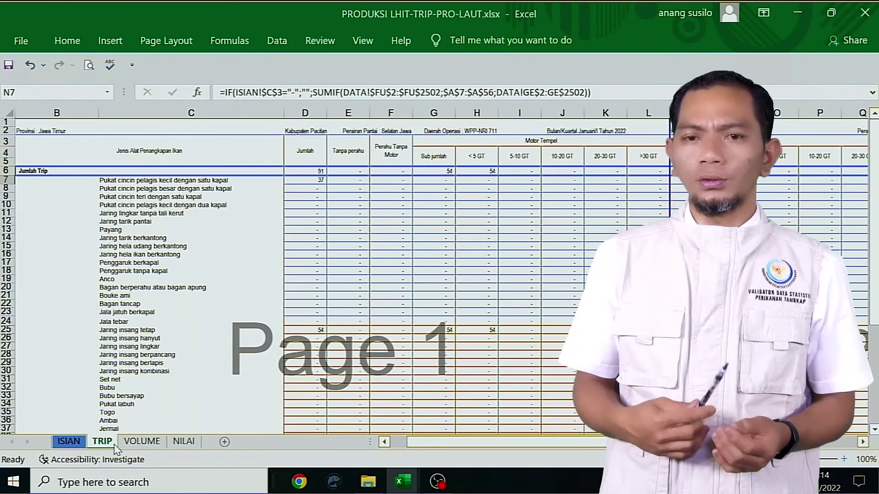
ctrl+click(129, 446)
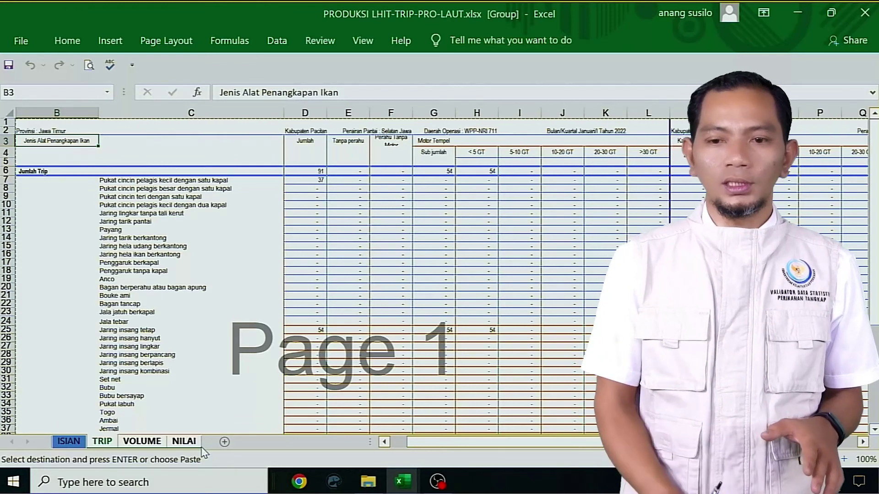
Copy all cells of the grouped sheets, paste them back as values only, and save the workbook as LL2-3-I-KAB00.xlsx.
click(7, 112)
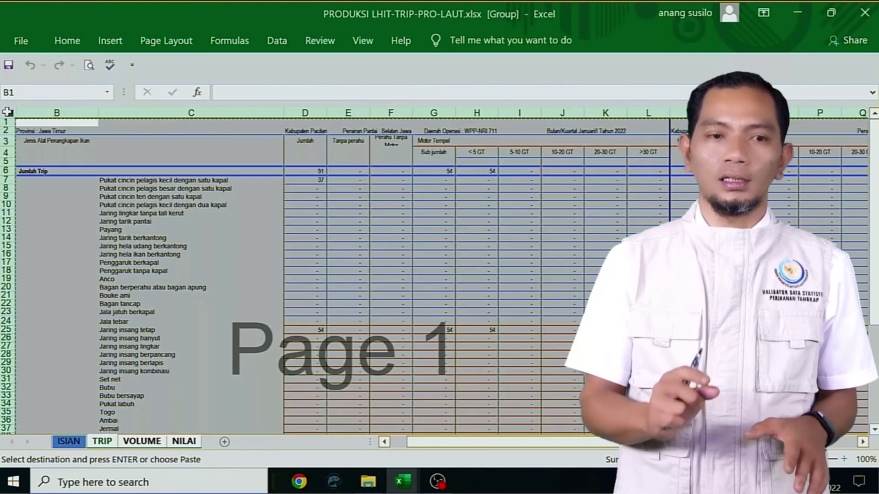
right_click(7, 111)
click(40, 141)
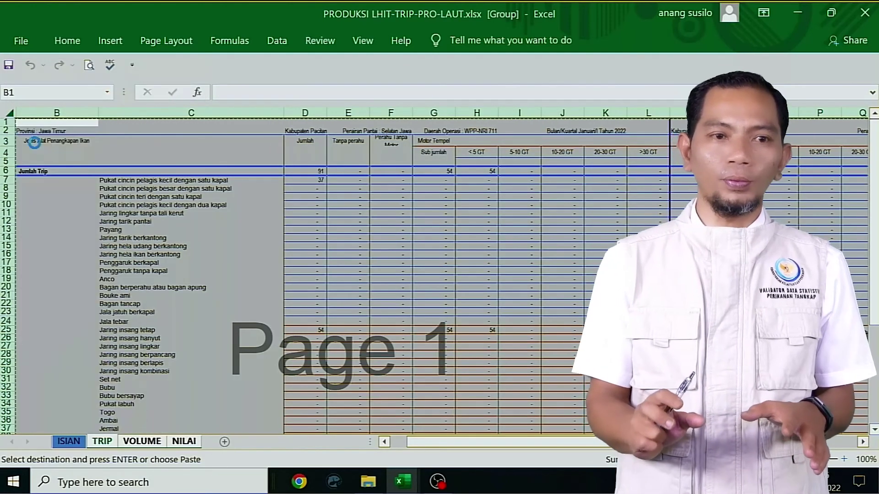
right_click(9, 116)
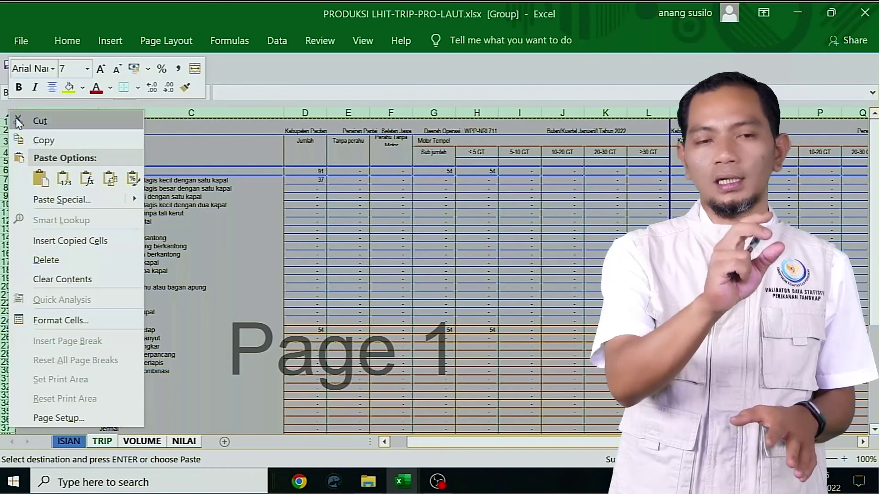
click(62, 183)
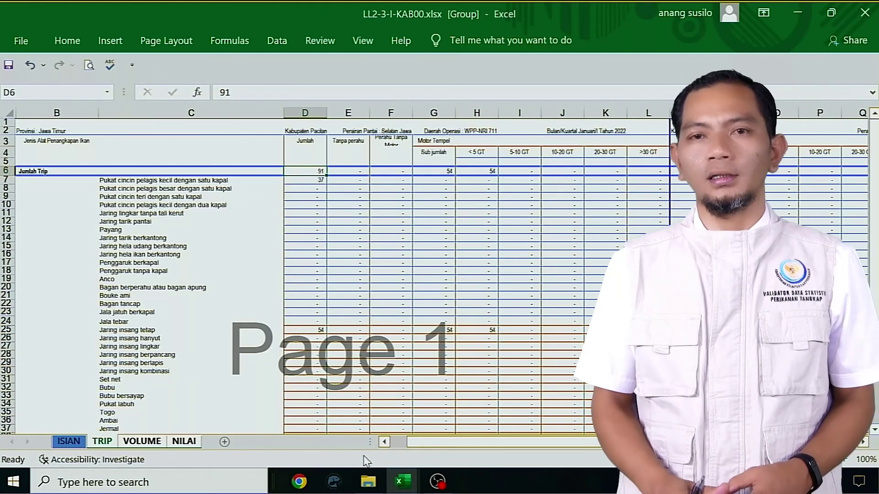
Switch to File Explorer and copy LL-1A-I-KAB00.xlsx and LL2-3-I-KAB00.xlsx from the 1.Januari folder.
click(370, 486)
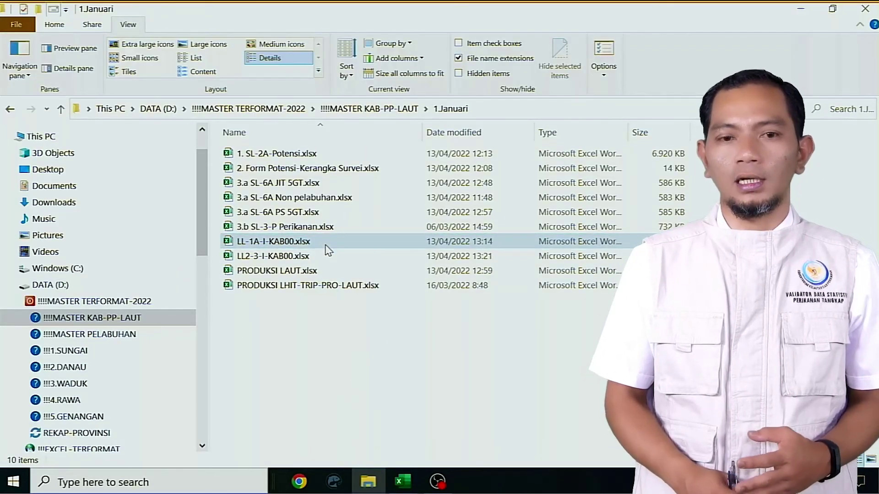
click(327, 250)
ctrl+click(326, 256)
right_click(361, 257)
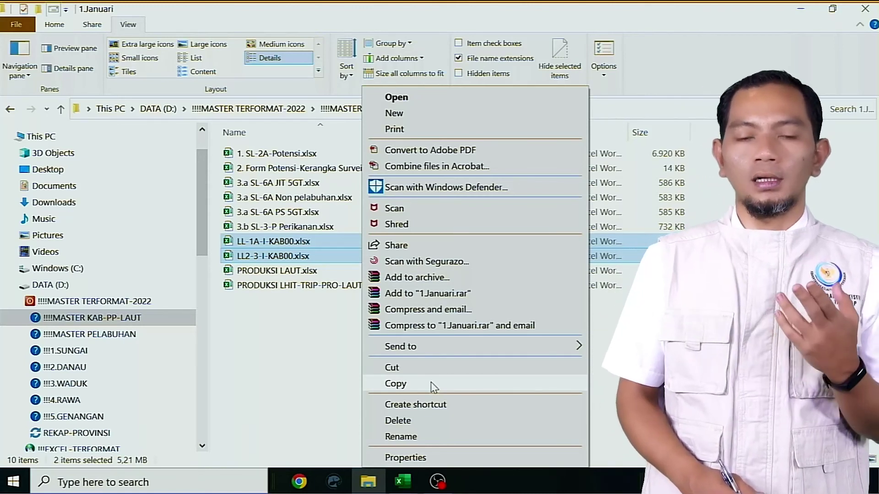
click(434, 386)
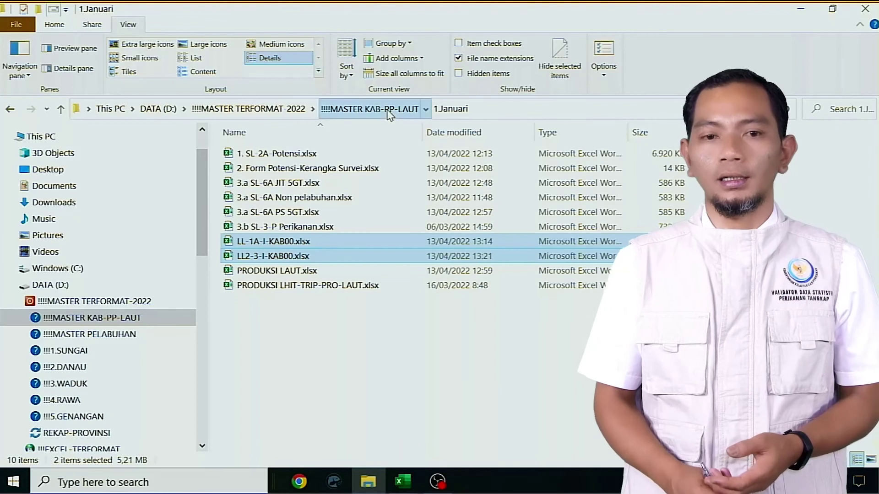
Paste the copied files into the 13.Setahun folder of !!!!MASTER KAB-PP-LAUT, replacing the files with the same names.
click(389, 114)
click(301, 333)
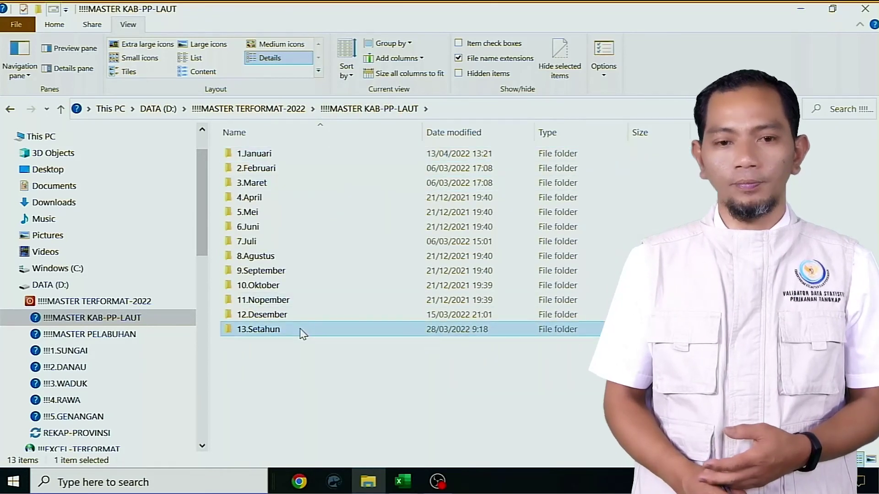
double_click(301, 332)
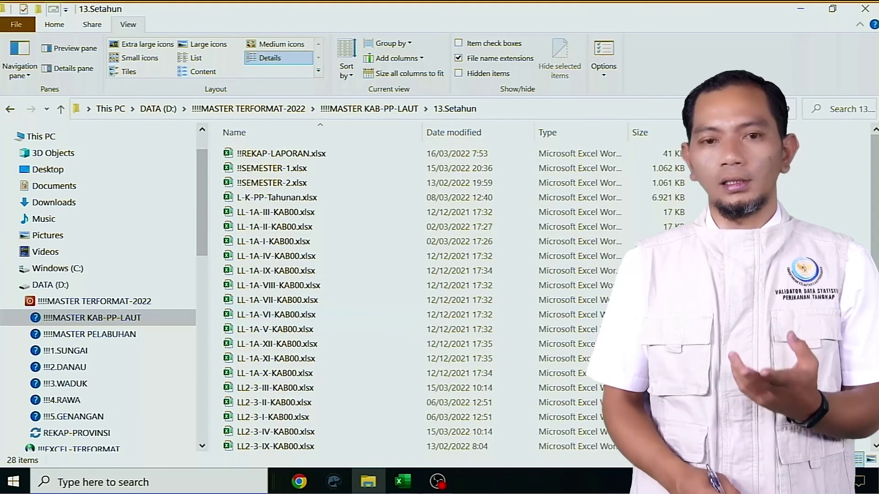
right_click(751, 267)
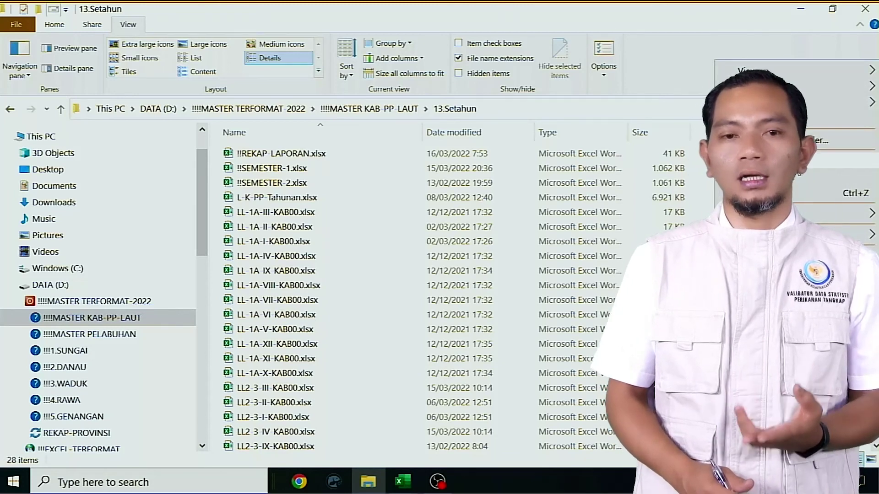
click(796, 165)
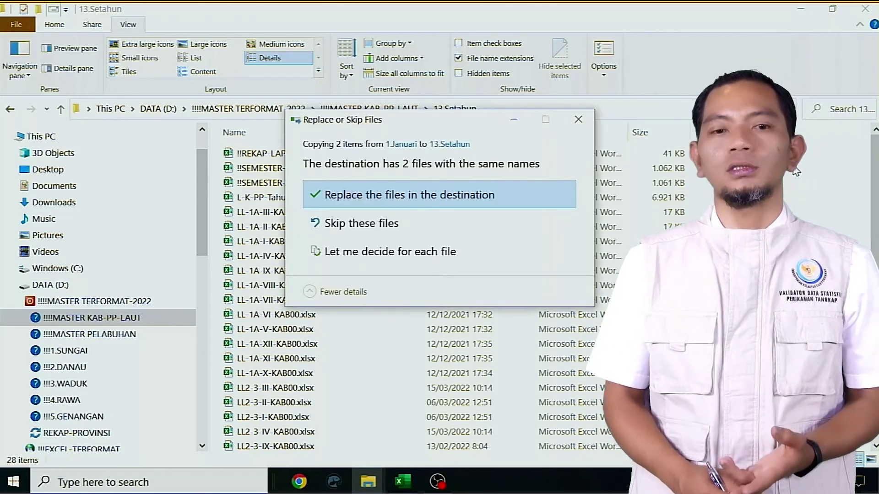
click(519, 197)
Open !!REKAP-LAPORAN.xlsx from the 13.Setahun folder.
click(380, 157)
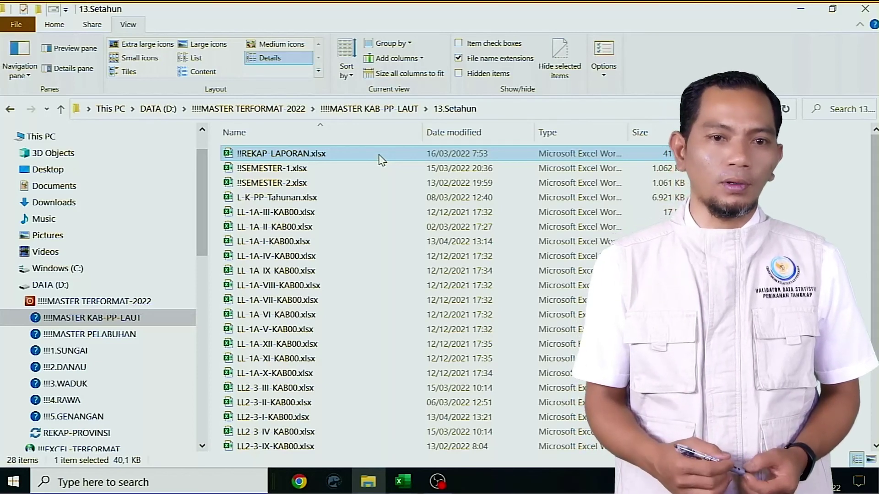
double_click(389, 153)
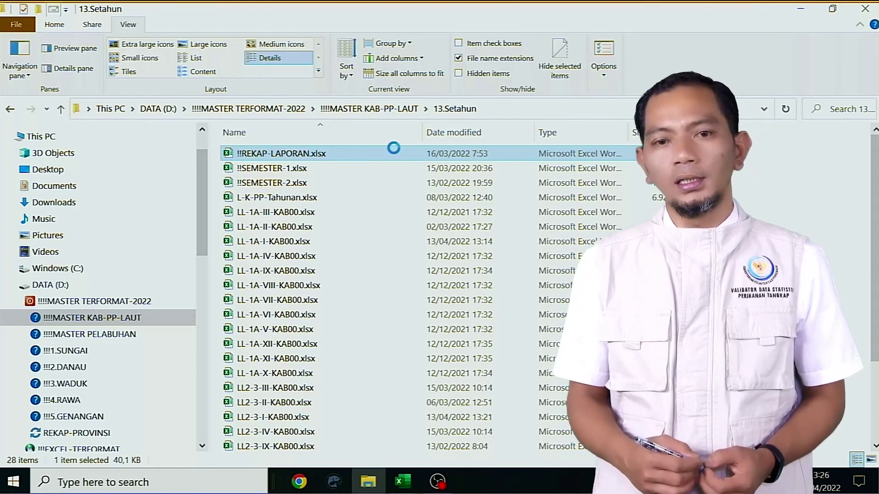
right_click(388, 152)
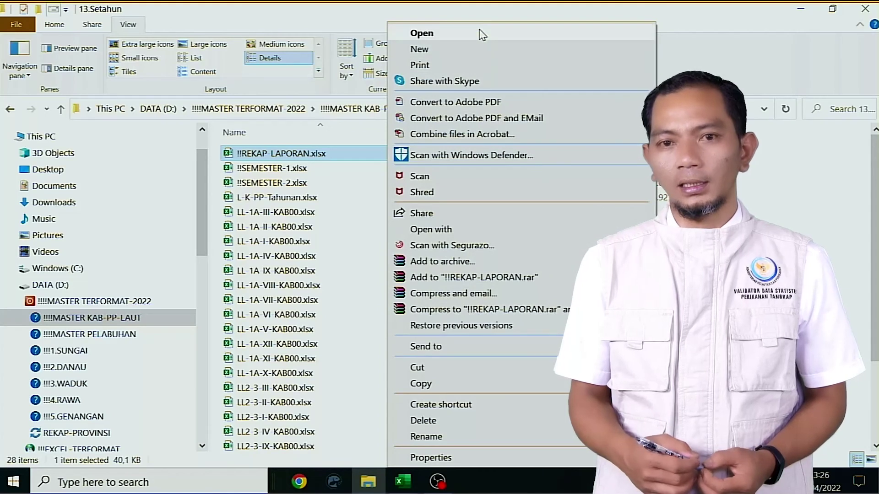
click(481, 35)
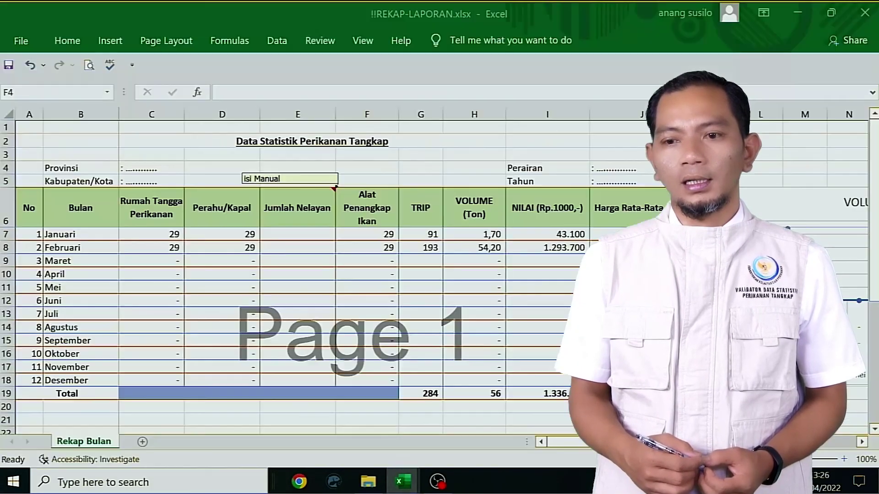
Fill in the report header with ": JAWA TIMUR" for Provinsi and ": KABUPATEN PACITAN" for Kabupaten/Kota.
click(148, 170)
text(: )
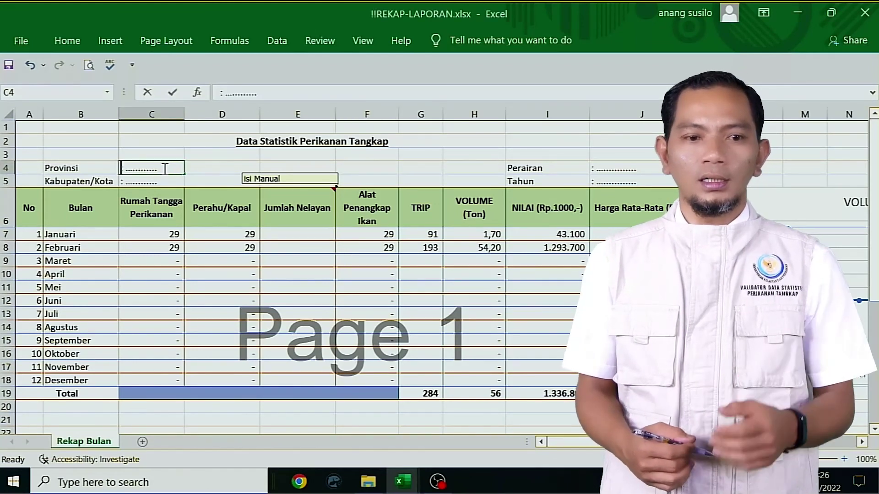
text(JAWA T)
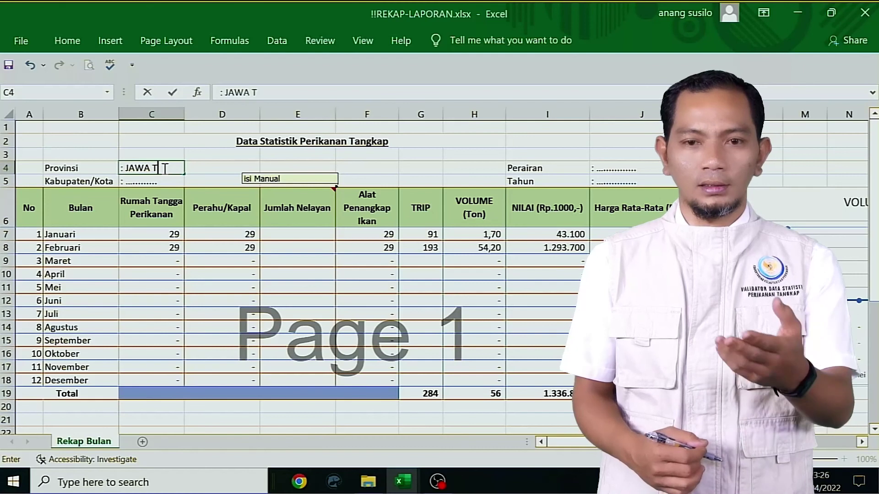
text(IMUR)
key(Return)
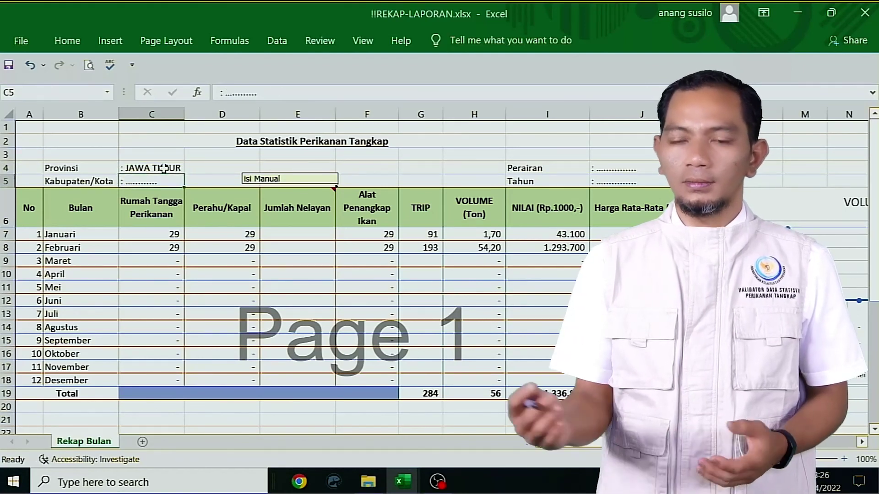
text(: KABUPA)
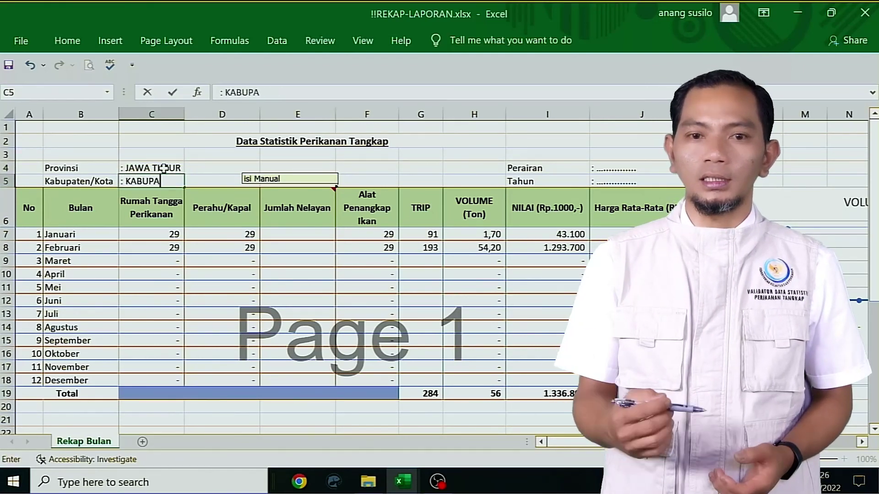
text(TEN PACITAN)
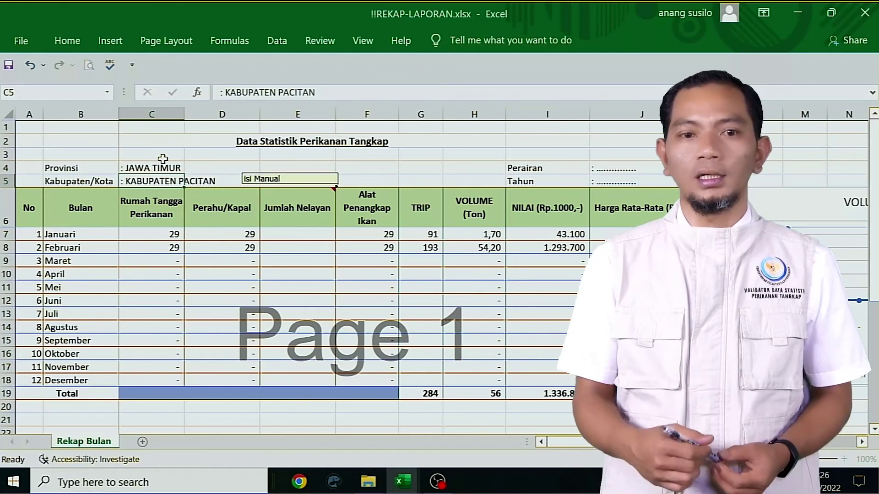
click(206, 177)
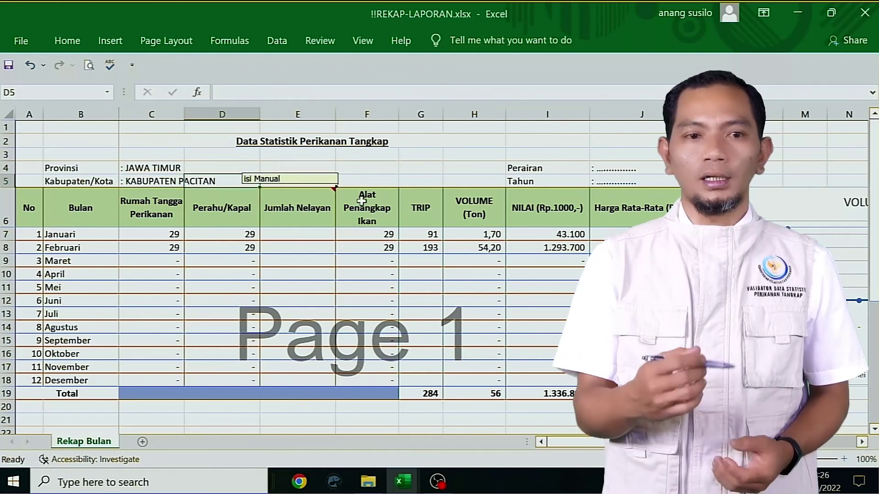
Enter ": LAUT" for Perairan and ": 2022" for Tahun in the report header.
click(606, 170)
text(: LAUT)
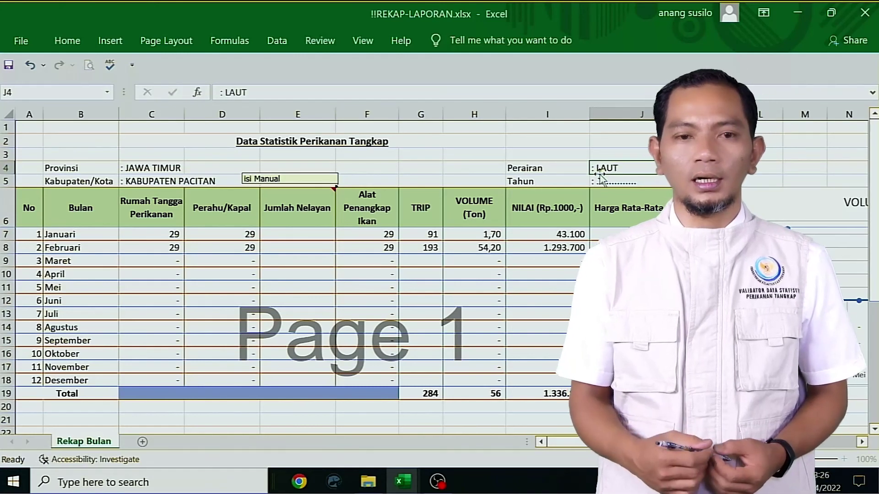
key(Return)
text(: 2022)
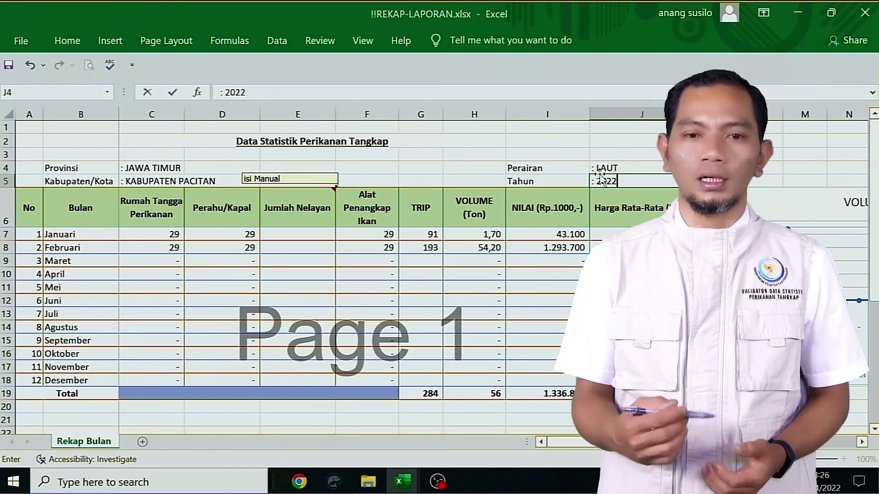
key(Return)
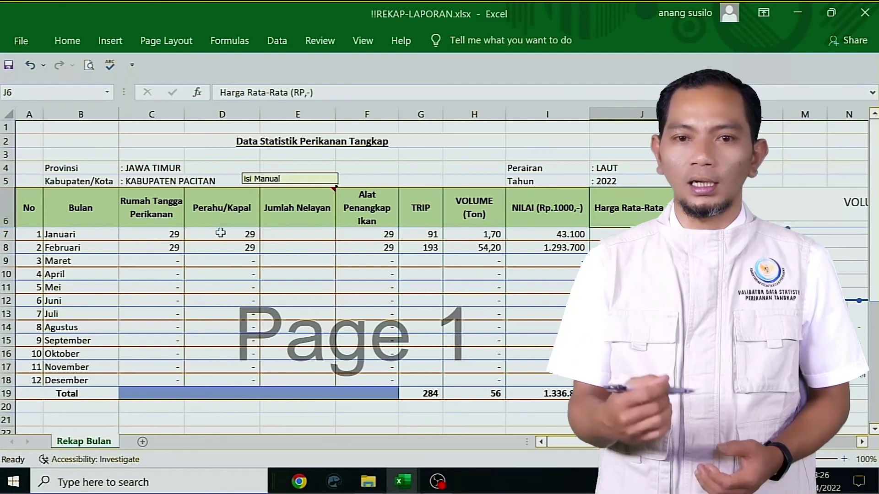